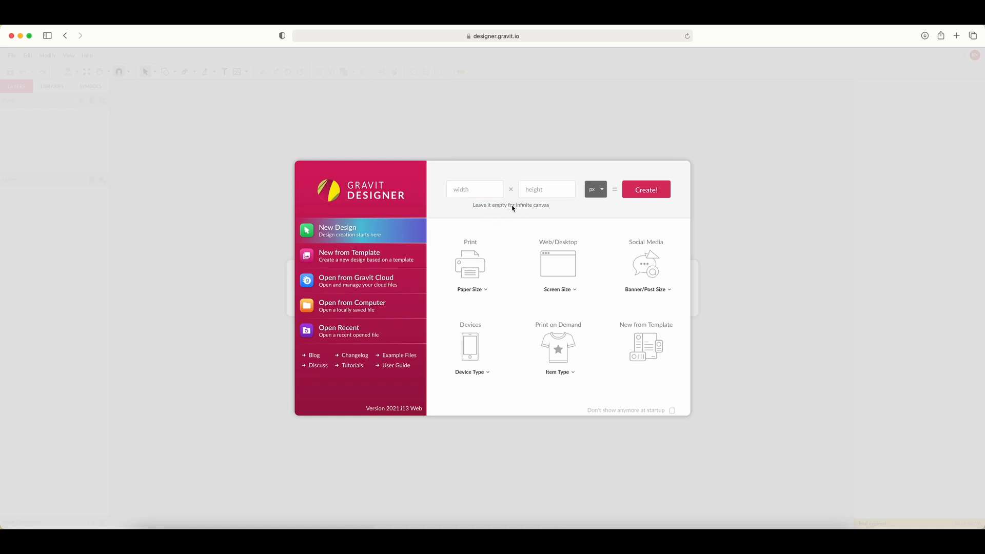
# Step: Create a new design with a 1000 × 1000 px canvas
pyautogui.click(472, 191)
pyautogui.write('1')
pyautogui.moveTo(461, 191)
pyautogui.mouseDown()
pyautogui.moveTo(448, 190)
pyautogui.moveTo(463, 190)
pyautogui.mouseUp()
pyautogui.press('BackSpace')
pyautogui.write('1000')
pyautogui.press('Tab')
pyautogui.write('1000')
pyautogui.click(651, 193)
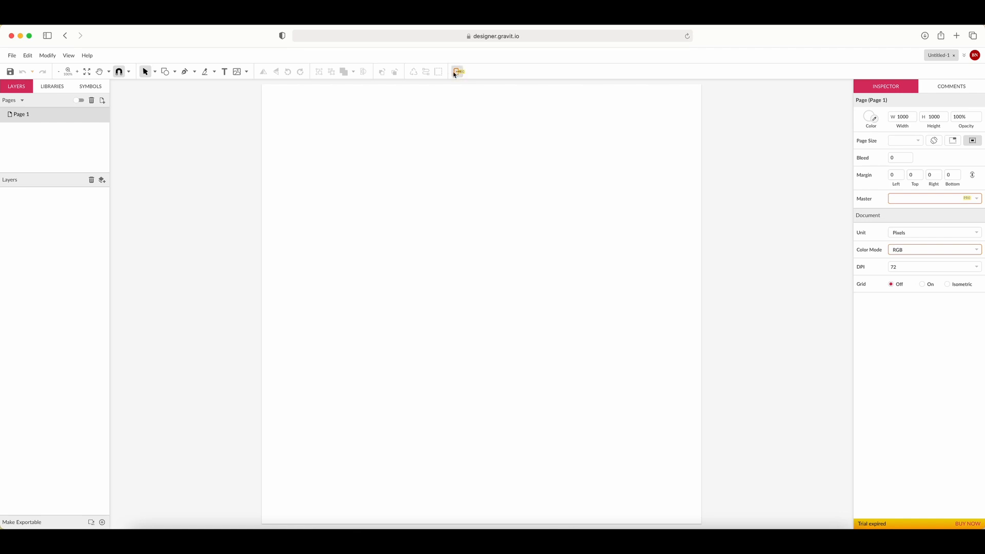
# Step: Draw a square about 332 px wide in the upper half of the page and round its corners
pyautogui.moveTo(969, 200)
pyautogui.click(175, 72)
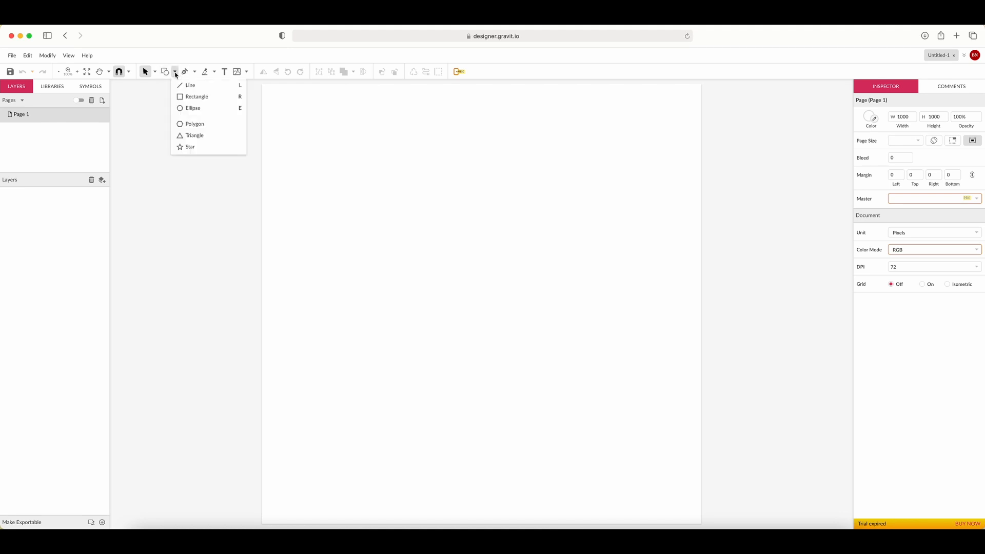
pyautogui.click(187, 97)
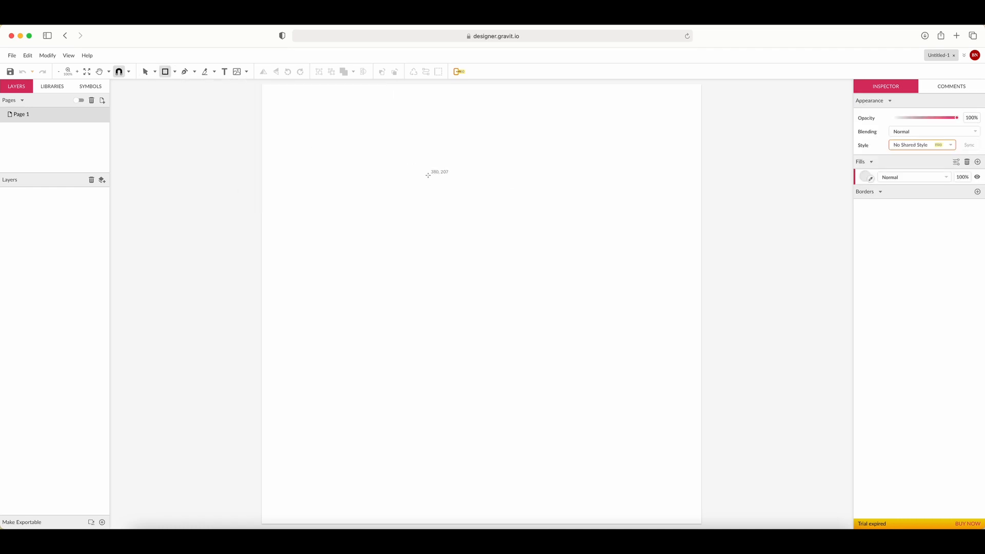
pyautogui.moveTo(376, 158); pyautogui.dragTo(521, 305)
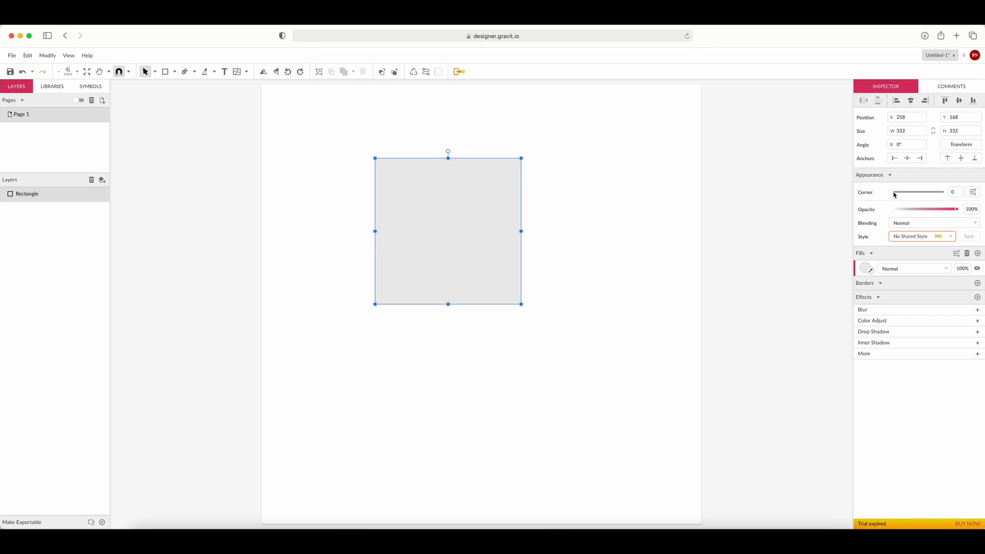
pyautogui.moveTo(894, 195); pyautogui.dragTo(911, 194)
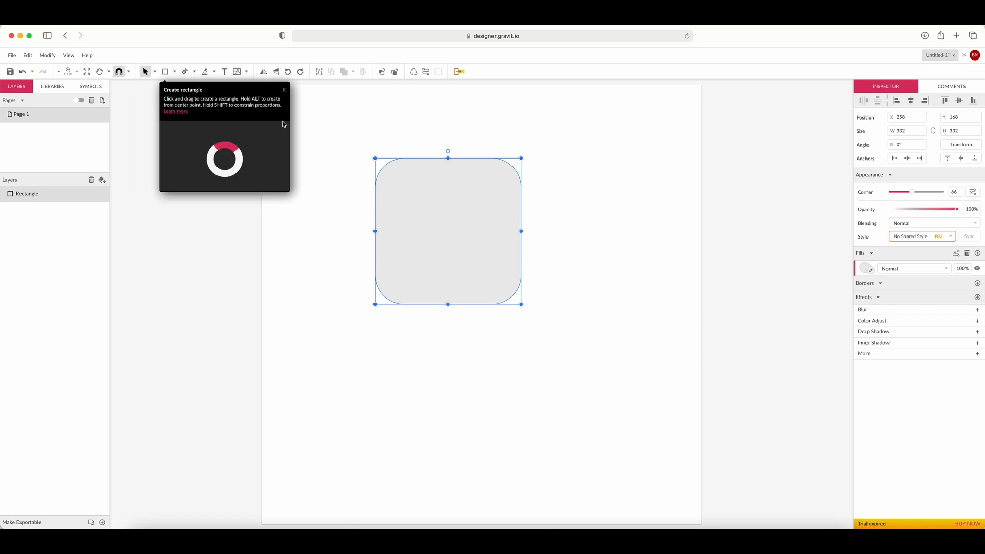
# Step: Move the rounded square to the page's horizontal centre, at about X 334, Y 235, undoing the trial duplicate placed below it
pyautogui.moveTo(443, 203); pyautogui.dragTo(463, 229)
pyautogui.scroll(1, 481, 243)
pyautogui.scroll(-5, 481, 243)
pyautogui.scroll(6, 481, 243)
pyautogui.scroll(-3, 481, 242)
pyautogui.scroll(2, 481, 242)
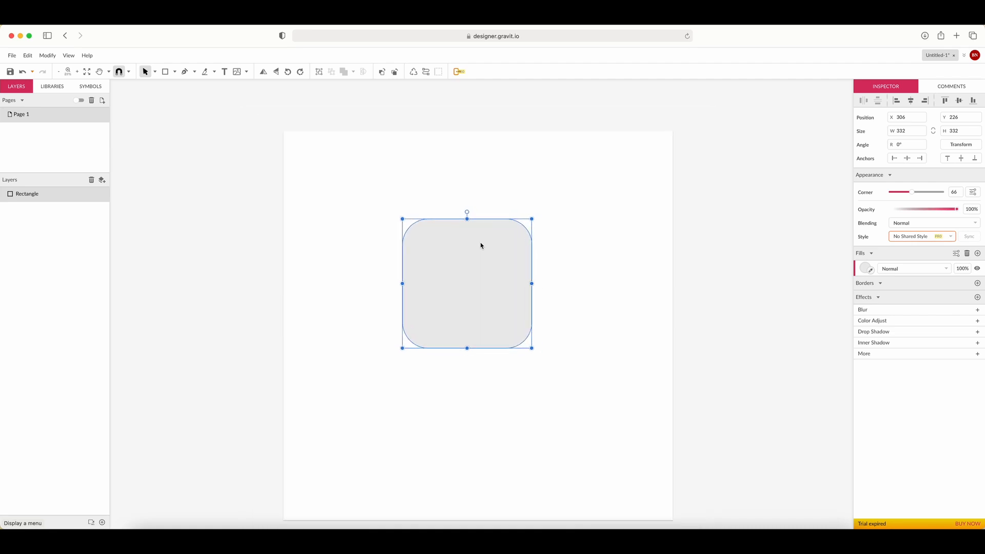
pyautogui.moveTo(465, 257); pyautogui.dragTo(387, 424)
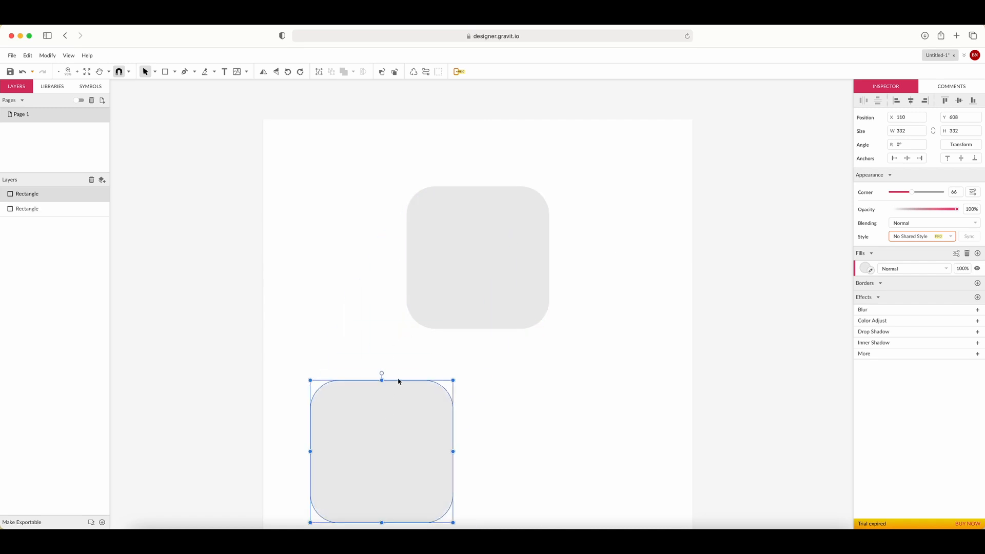
pyautogui.press('super+z')
pyautogui.moveTo(445, 192); pyautogui.dragTo(446, 225)
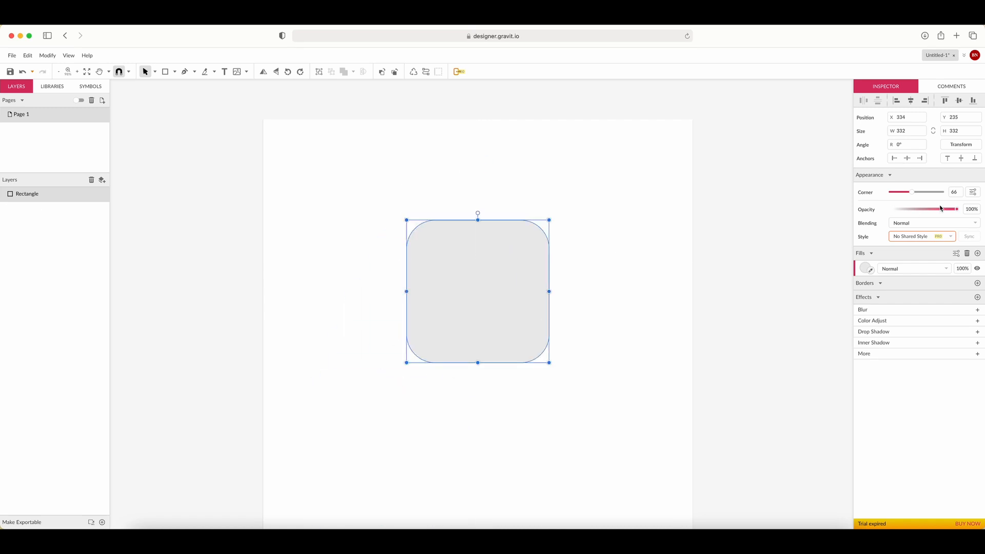
# Step: Increase the square's corner rounding and enlarge it proportionally from its centre to about 418 px
pyautogui.moveTo(913, 192); pyautogui.dragTo(914, 193)
pyautogui.moveTo(549, 362); pyautogui.dragTo(569, 382)
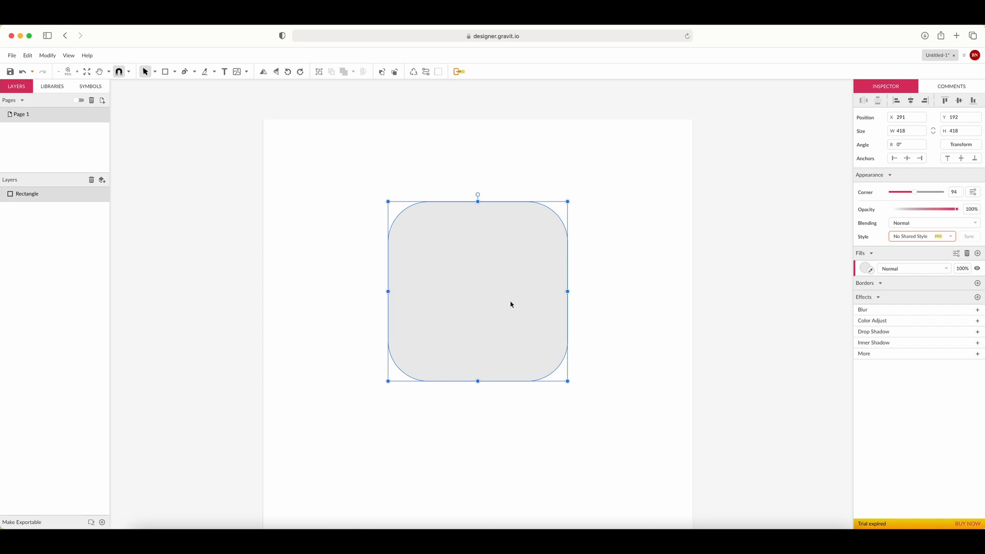
# Step: Duplicate the large rounded square and shrink the copy to about 194 px inside the original's upper left area
pyautogui.keyDown('alt'); pyautogui.moveTo(494, 289); pyautogui.dragTo(441, 284); pyautogui.keyUp('alt')
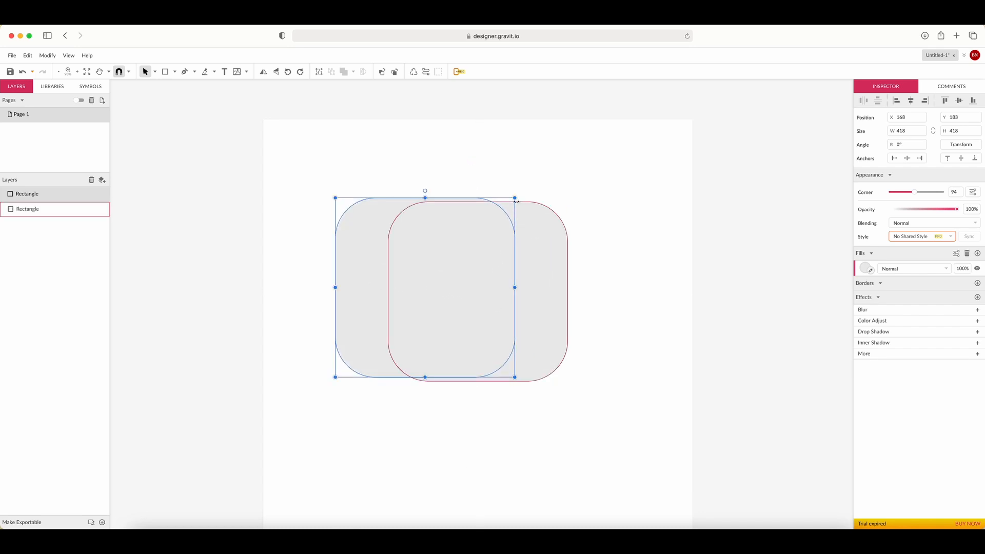
pyautogui.moveTo(516, 198); pyautogui.dragTo(411, 268)
pyautogui.moveTo(405, 323); pyautogui.dragTo(467, 282)
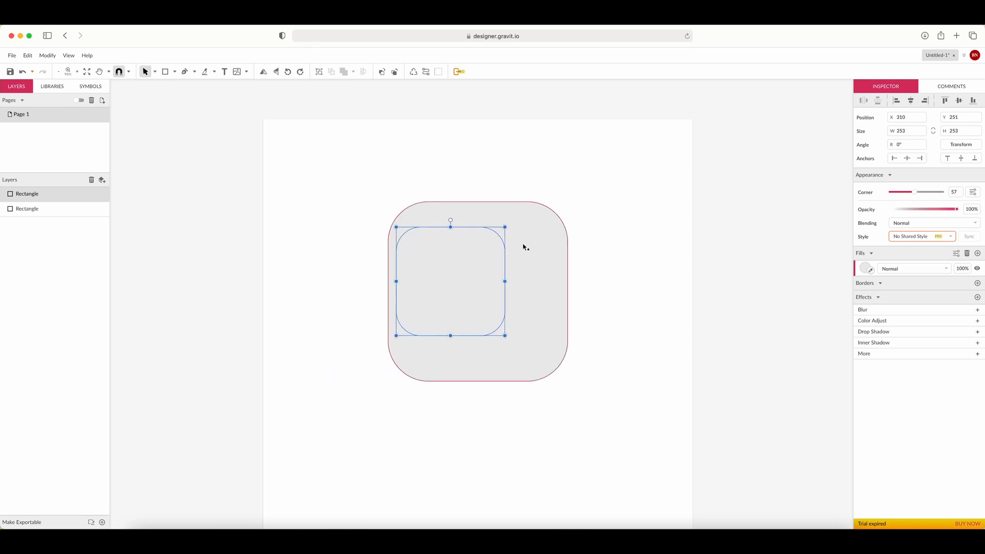
pyautogui.keyDown('shift'); pyautogui.moveTo(505, 227); pyautogui.dragTo(461, 257); pyautogui.keyUp('shift')
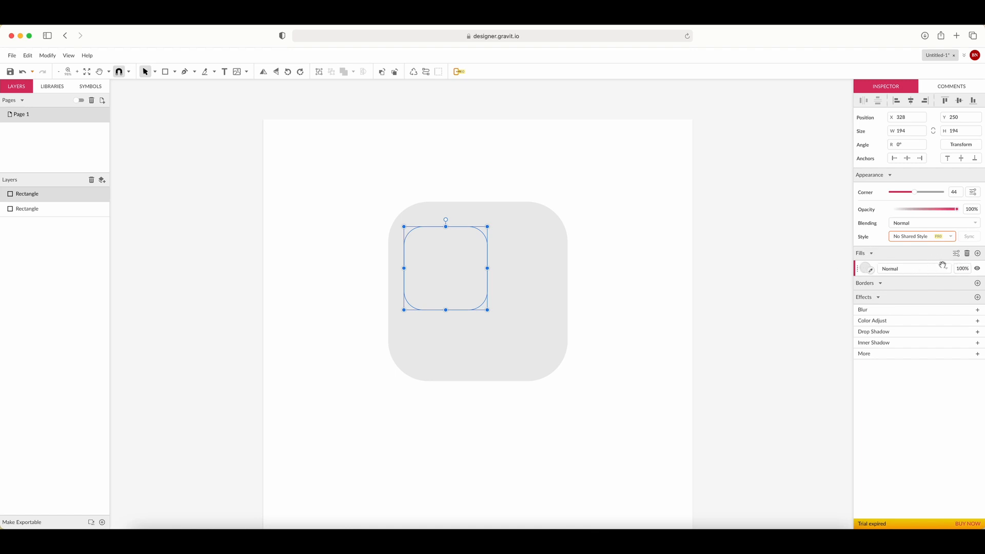
# Step: Fill the small rounded square with medium gray #8B8B8B
pyautogui.click(868, 270)
pyautogui.click(921, 183)
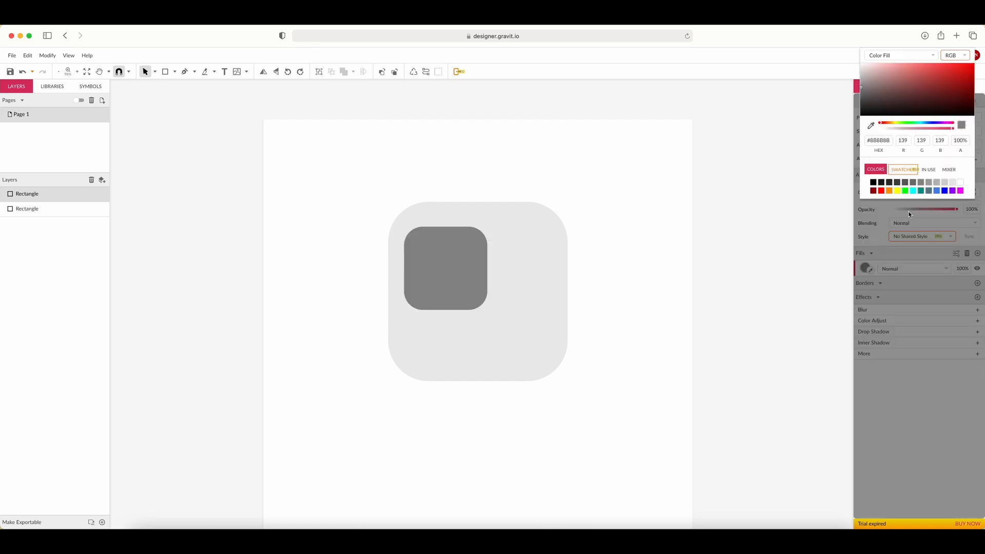
pyautogui.click(609, 241)
# Step: Shrink the gray square slightly and duplicate it to its right, leaving a narrow gap between the two
pyautogui.click(470, 255)
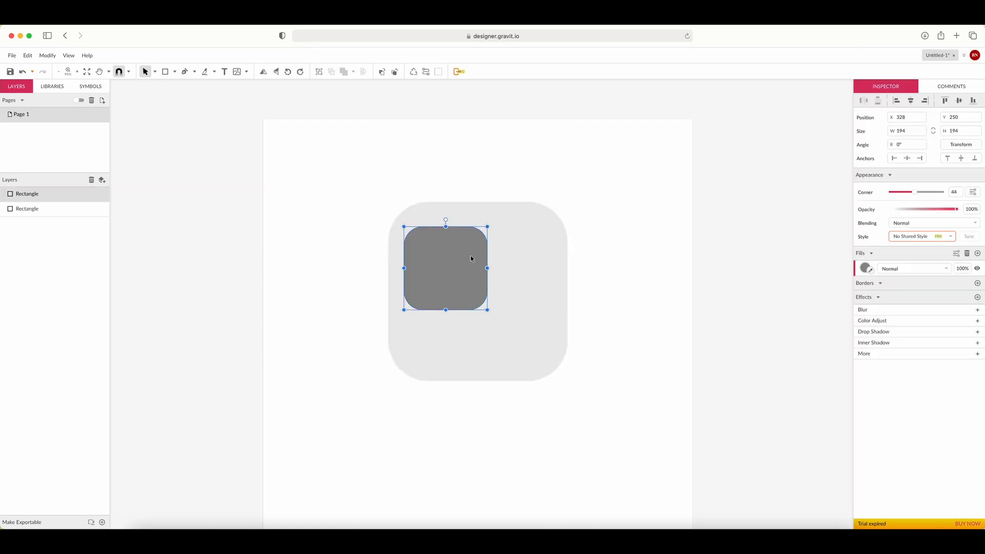
pyautogui.moveTo(488, 227); pyautogui.dragTo(473, 232)
pyautogui.moveTo(456, 269); pyautogui.dragTo(519, 274)
pyautogui.click(611, 267)
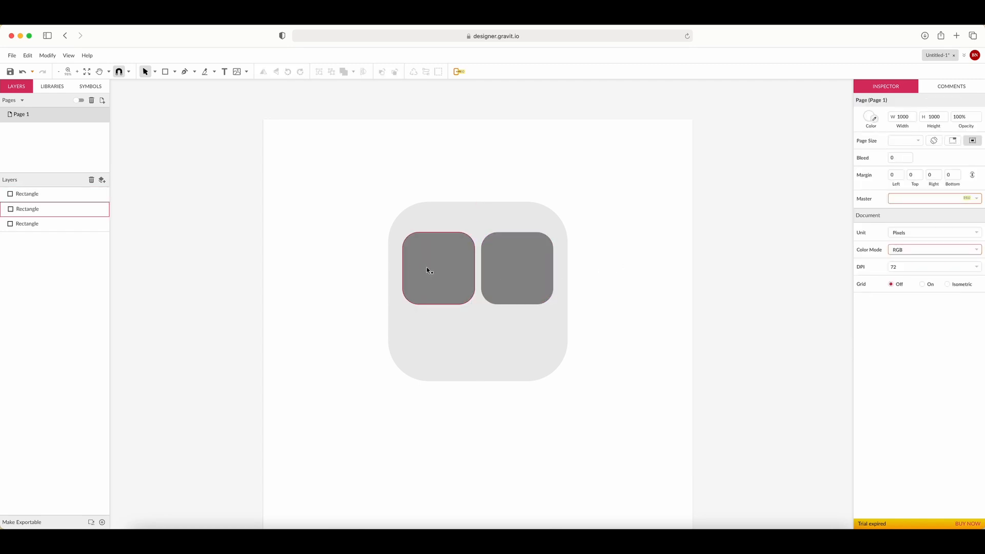
# Step: Move both gray squares together slightly upward within the large rounded square
pyautogui.click(445, 273)
pyautogui.keyDown('shift'); pyautogui.click(522, 275); pyautogui.keyUp('shift')
pyautogui.moveTo(519, 277); pyautogui.dragTo(518, 266)
pyautogui.click(579, 279)
# Step: Draw a vertical ellipse about 74 × 128 px below the large rounded square and fill it black
pyautogui.scroll(-1, 185, 164)
pyautogui.click(174, 72)
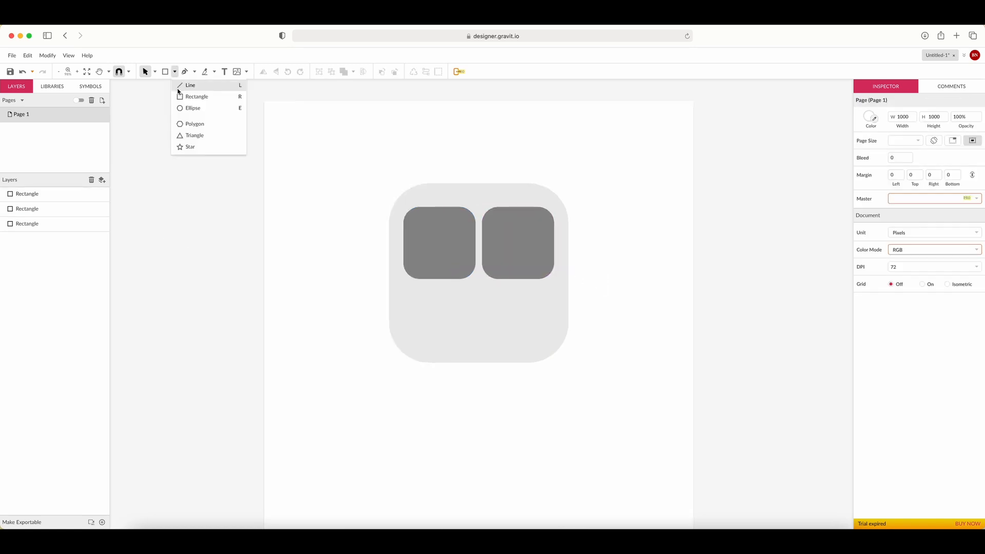
pyautogui.click(181, 108)
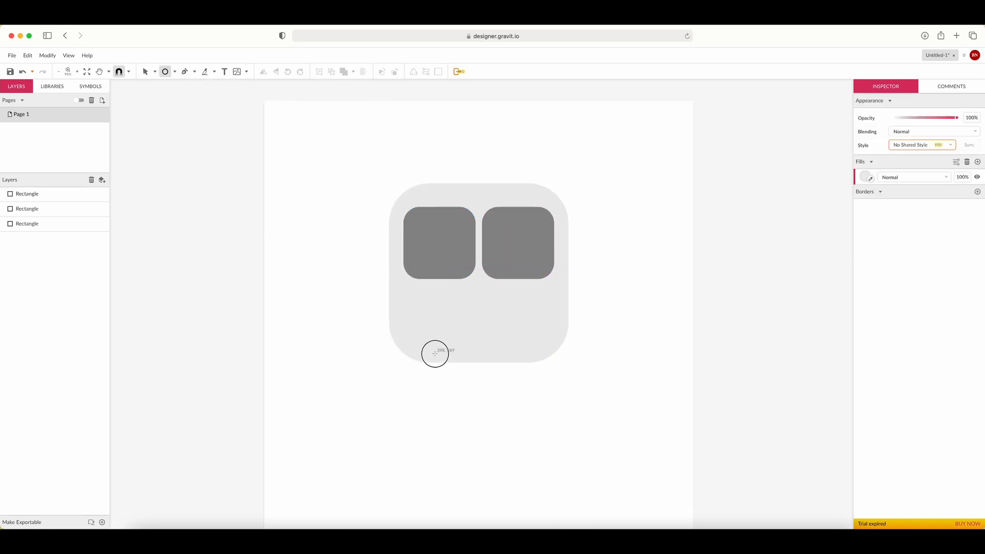
pyautogui.moveTo(435, 354); pyautogui.dragTo(467, 409)
pyautogui.click(867, 289)
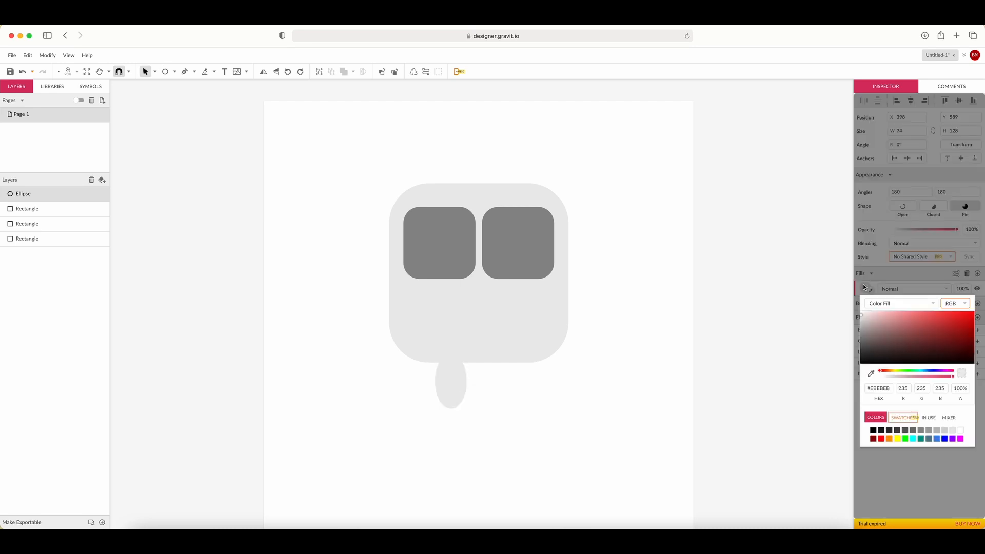
pyautogui.click(874, 430)
pyautogui.click(491, 401)
# Step: Place the black ellipse behind the large square's lower left edge and duplicate it at the lower right
pyautogui.moveTo(456, 384); pyautogui.dragTo(441, 369)
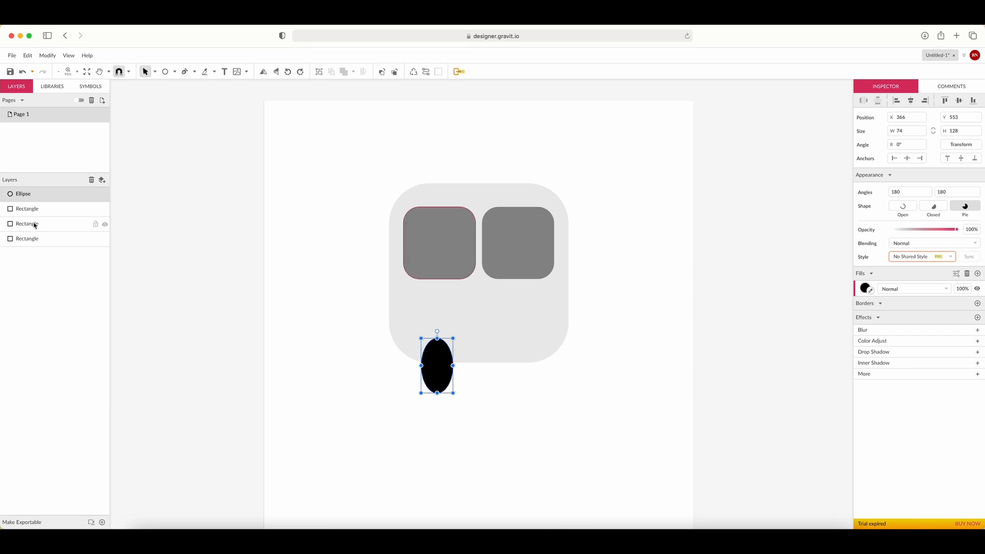
pyautogui.moveTo(40, 194); pyautogui.dragTo(45, 248)
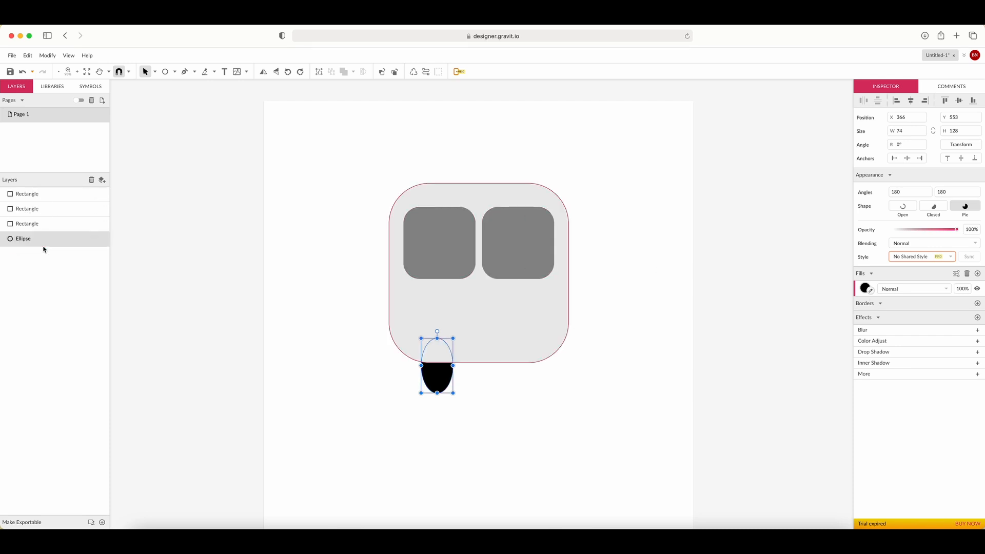
pyautogui.moveTo(434, 380); pyautogui.dragTo(529, 382)
pyautogui.keyDown('shift'); pyautogui.click(441, 382); pyautogui.keyUp('shift')
pyautogui.click(590, 390)
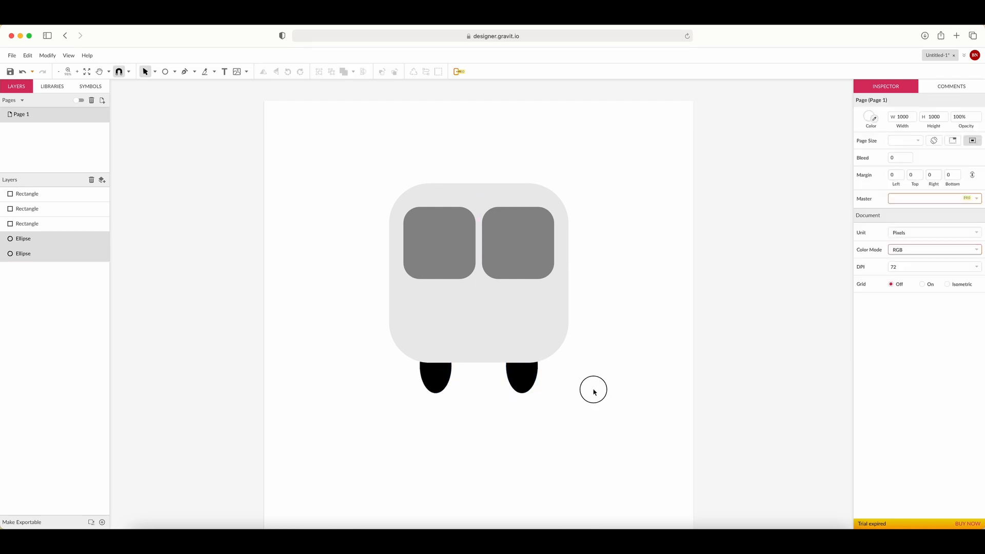
# Step: Draw a circle about 82 px wide below the gray squares and give it a black border of width 8
pyautogui.click(165, 71)
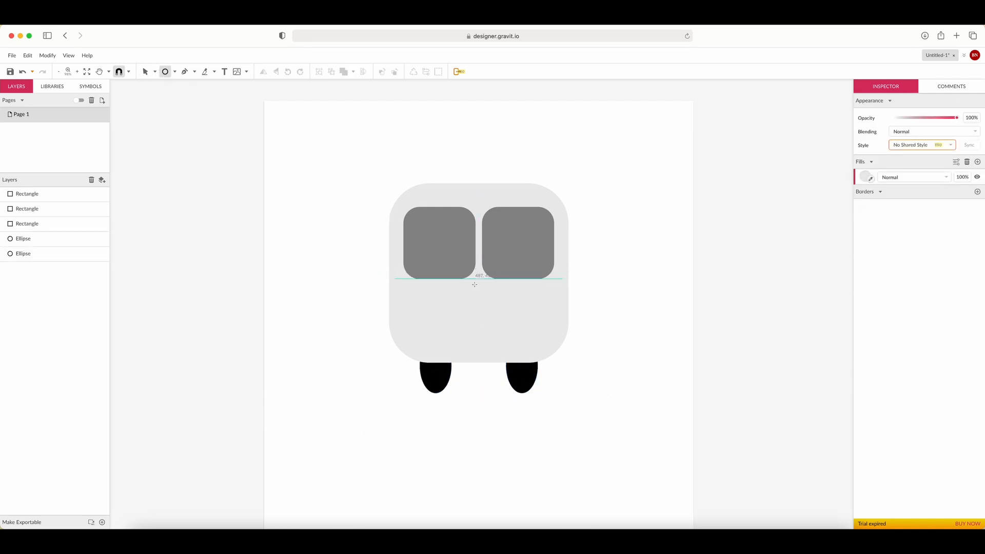
pyautogui.moveTo(477, 301); pyautogui.dragTo(512, 336)
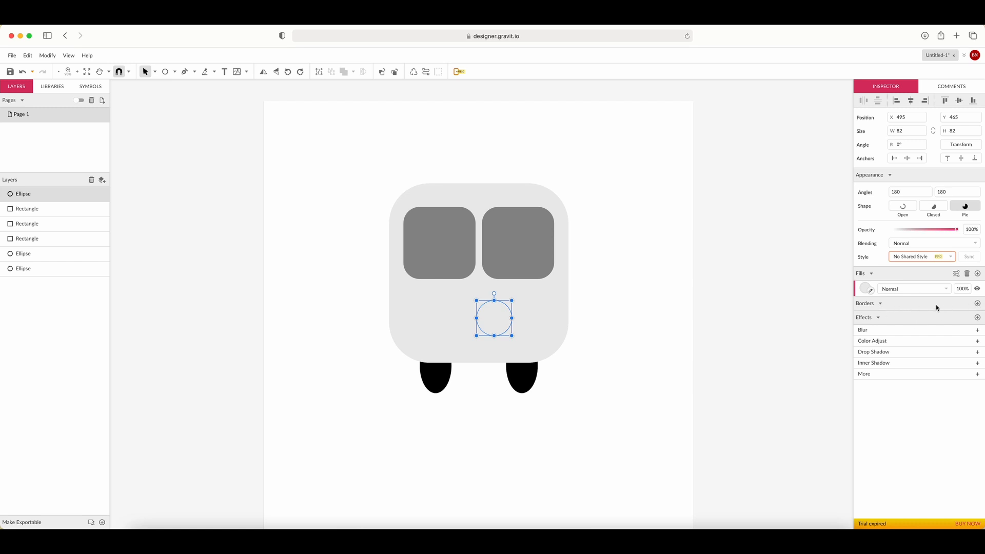
pyautogui.click(978, 304)
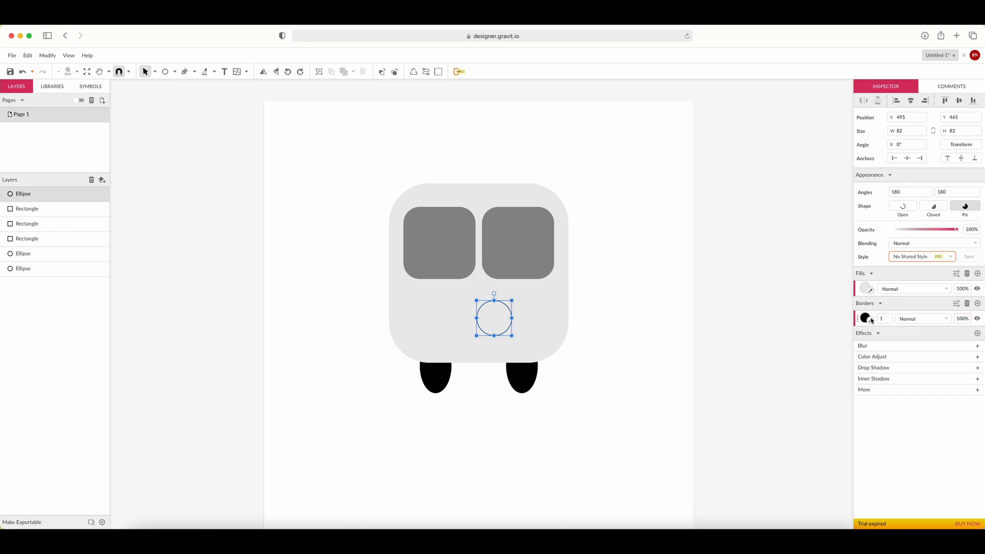
pyautogui.press('BackSpace')
pyautogui.write('8')
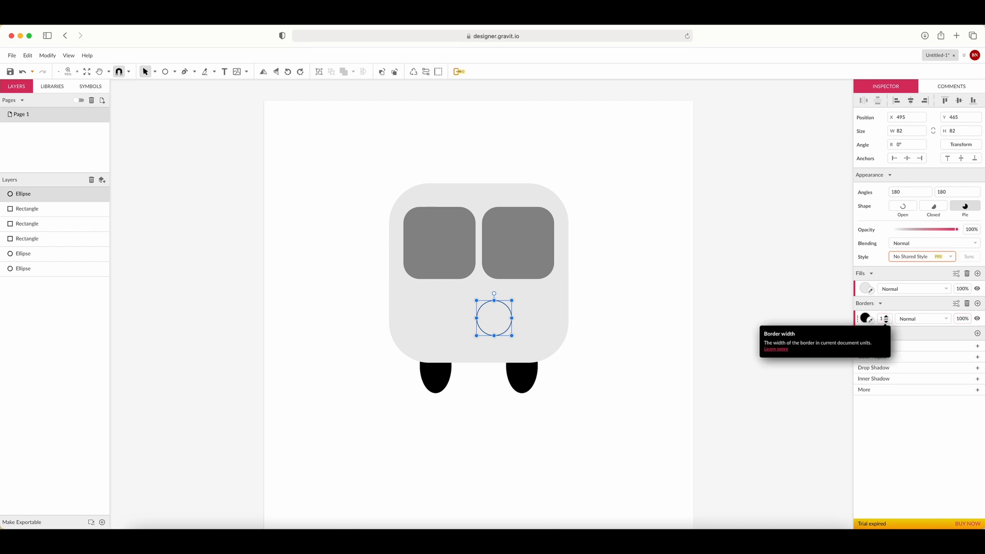
pyautogui.press('Return')
pyautogui.moveTo(887, 316); pyautogui.dragTo(888, 316)
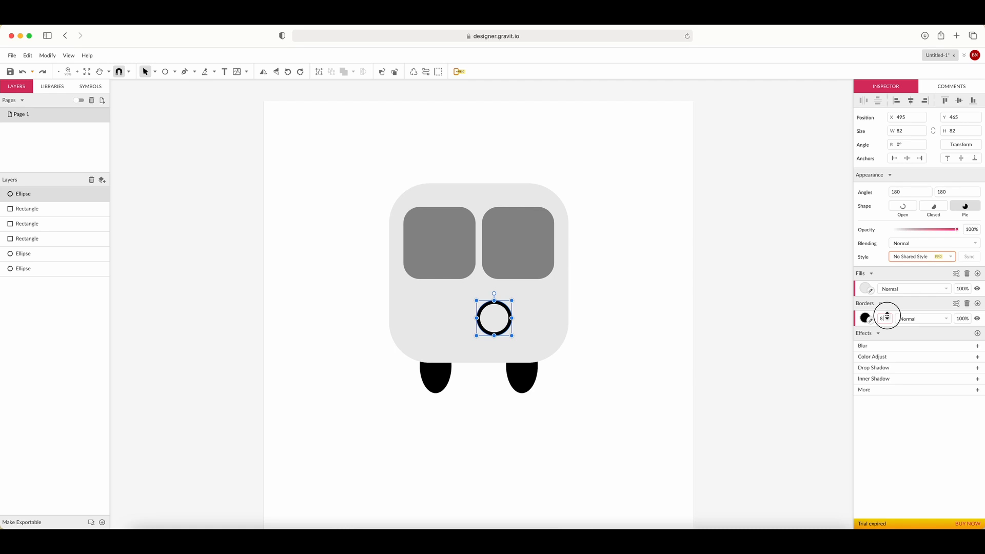
# Step: Set the circle's border position to centred and move the circle to the horizontal middle of the large square
pyautogui.click(956, 303)
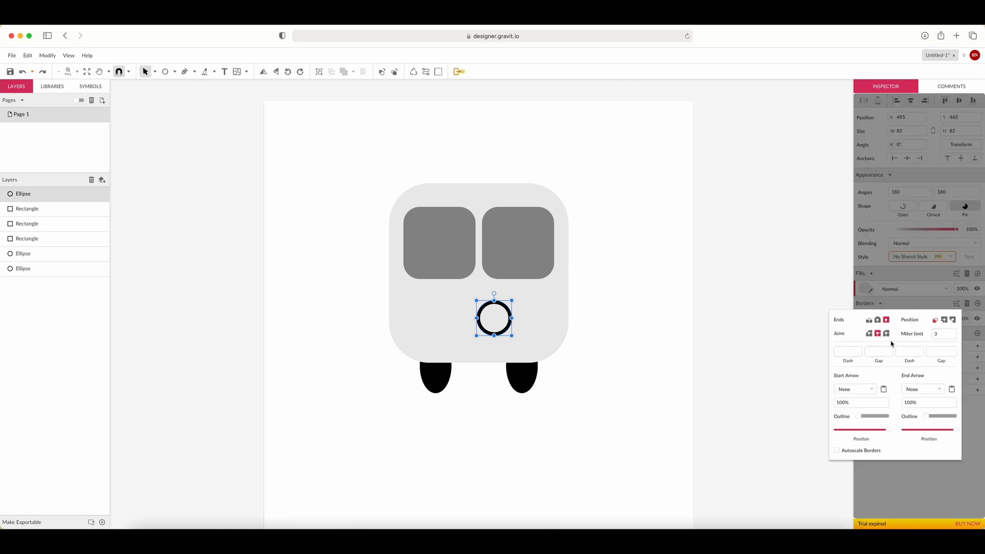
pyautogui.click(946, 322)
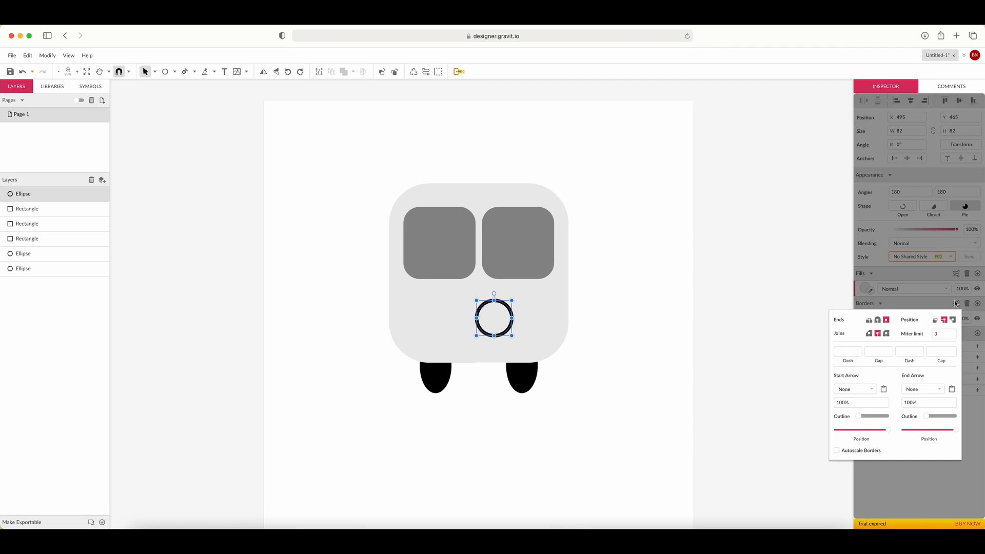
pyautogui.click(933, 308)
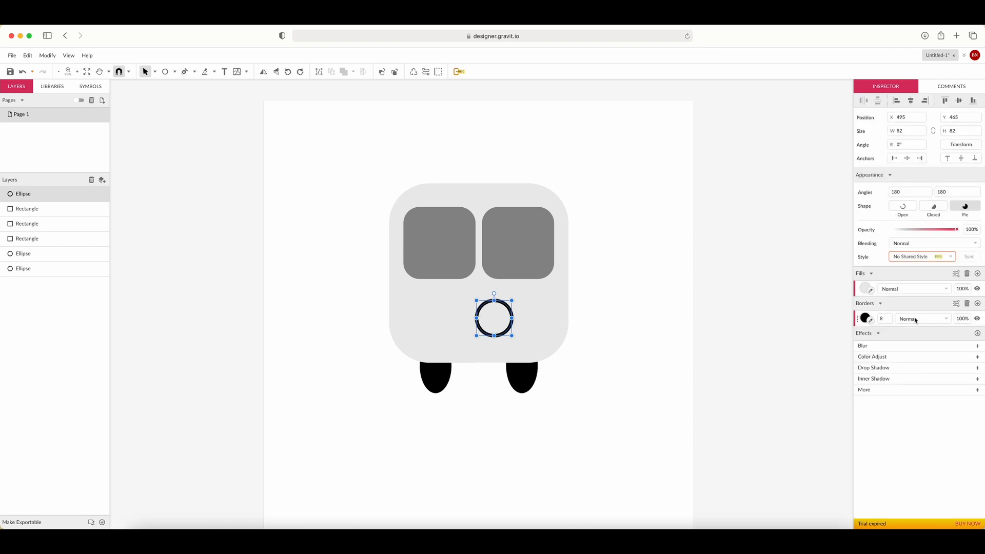
pyautogui.moveTo(506, 306); pyautogui.dragTo(489, 306)
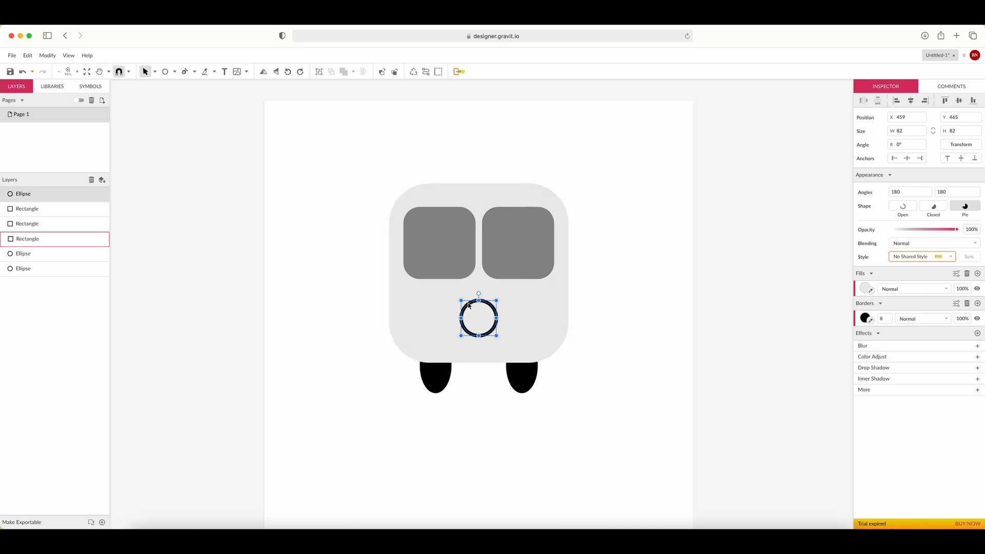
# Step: Select all shapes of the figure and place a duplicate of them outside the page, to its left
pyautogui.click(300, 288)
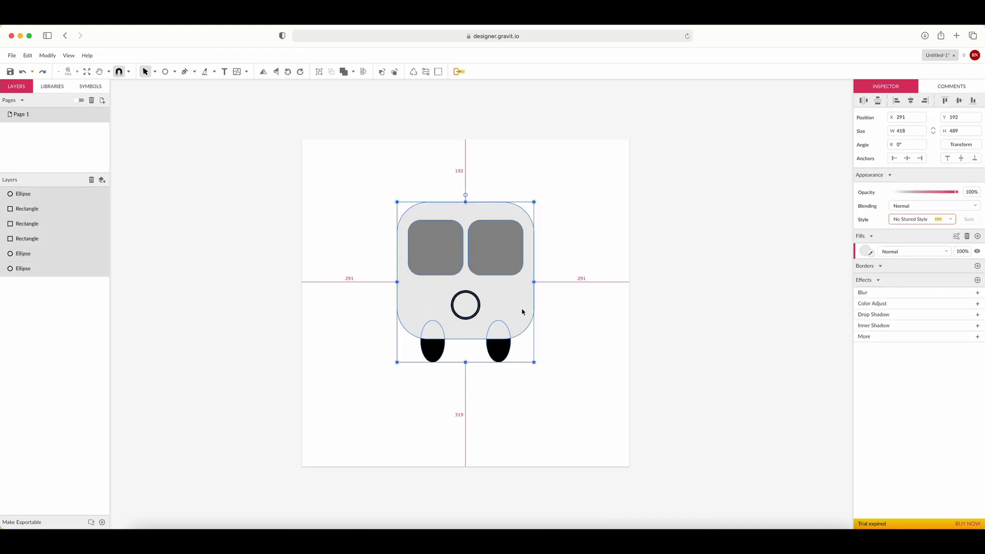
pyautogui.moveTo(520, 309); pyautogui.dragTo(251, 257)
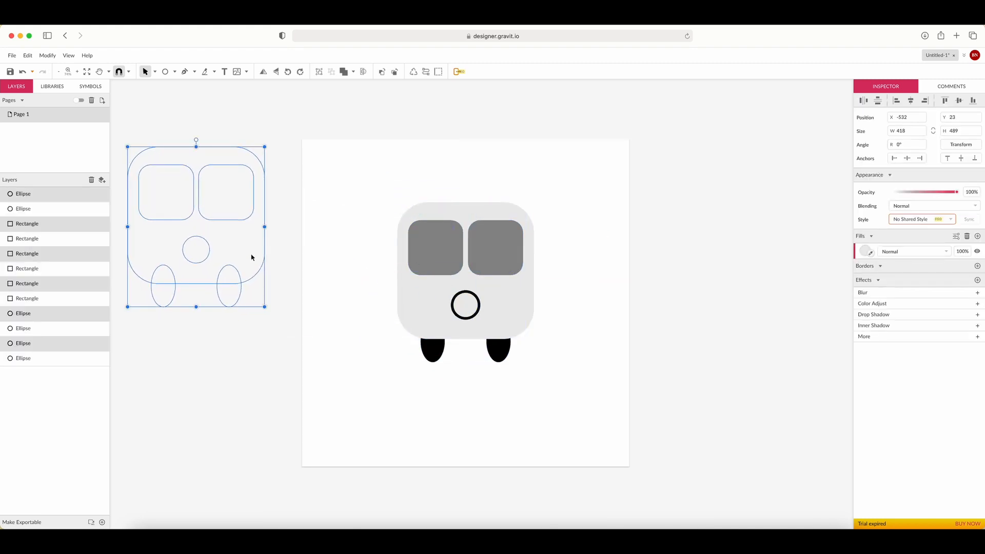
pyautogui.click(288, 290)
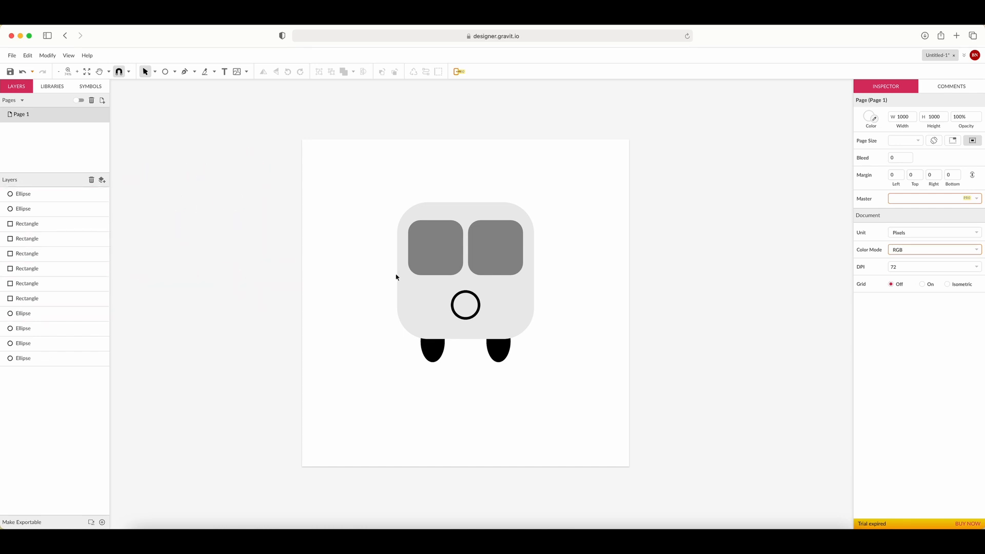
# Step: Group all the duplicated shapes outside the page into a single group
pyautogui.moveTo(296, 333); pyautogui.dragTo(117, 136)
pyautogui.press('super+g')
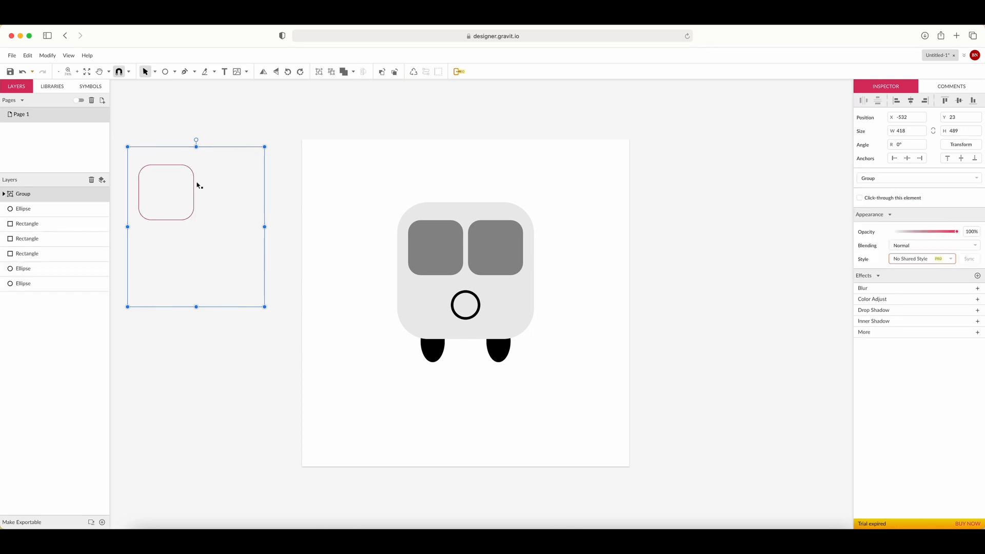
pyautogui.click(334, 184)
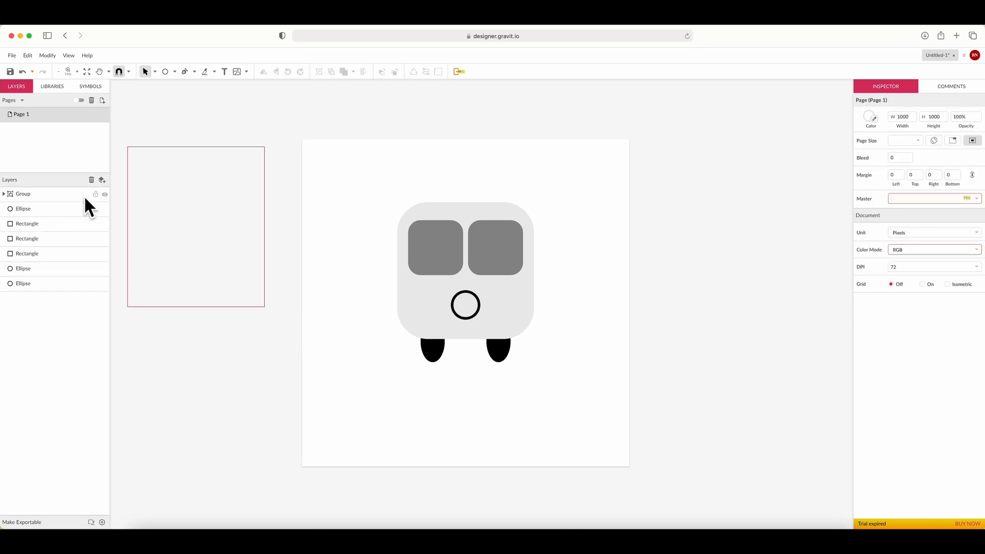
# Step: Select the large light-gray rounded square and switch to the Subselect tool
pyautogui.scroll(-3, 512, 226)
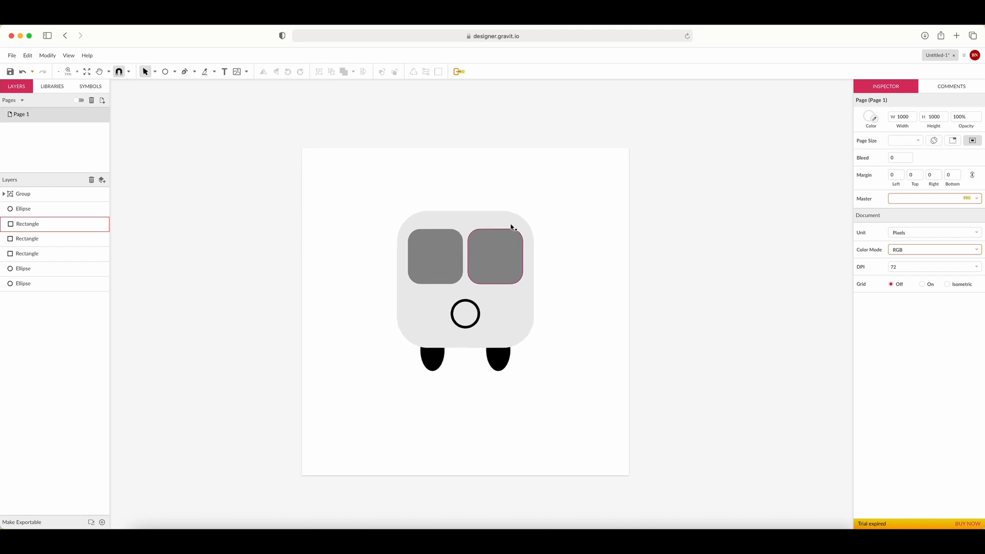
pyautogui.scroll(-1, 508, 247)
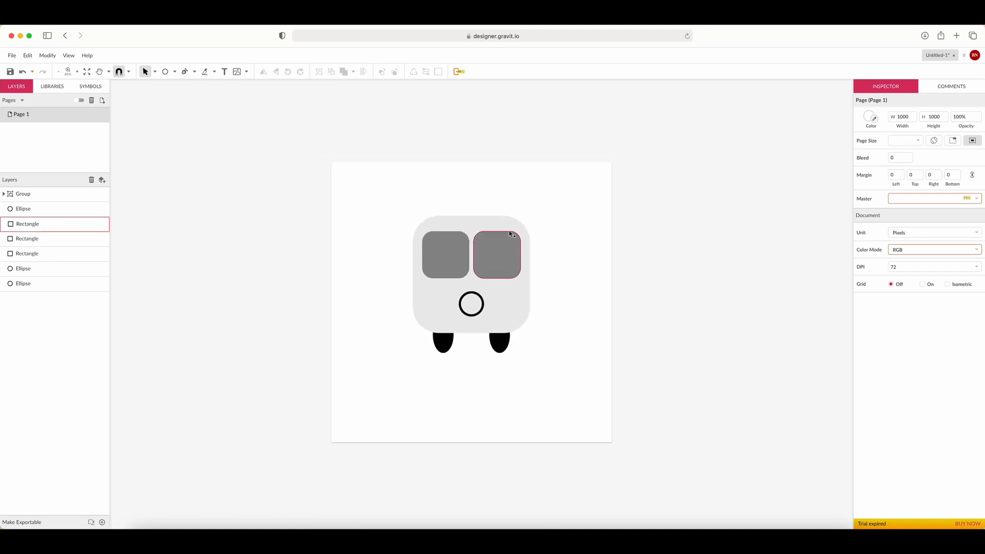
pyautogui.scroll(5, 490, 282)
pyautogui.click(490, 282)
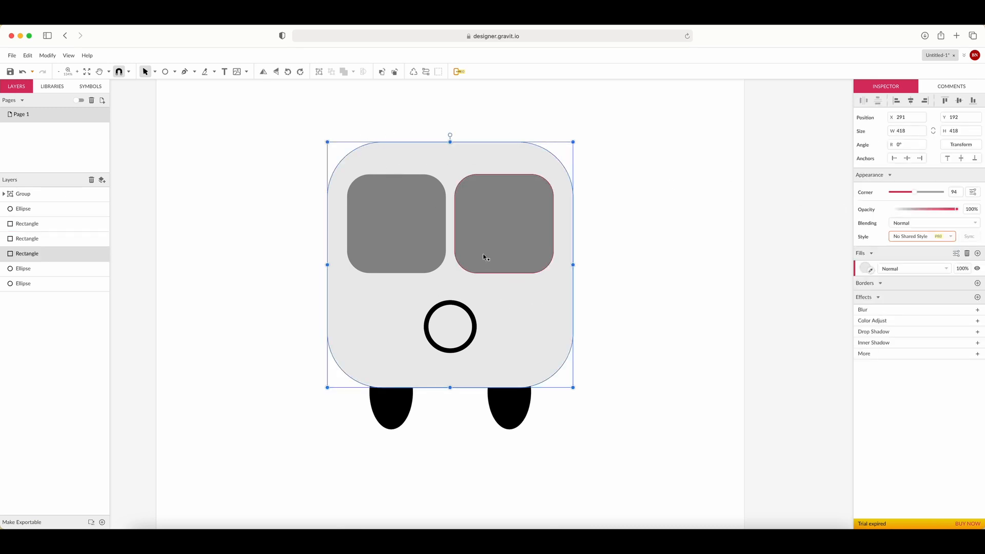
pyautogui.click(155, 74)
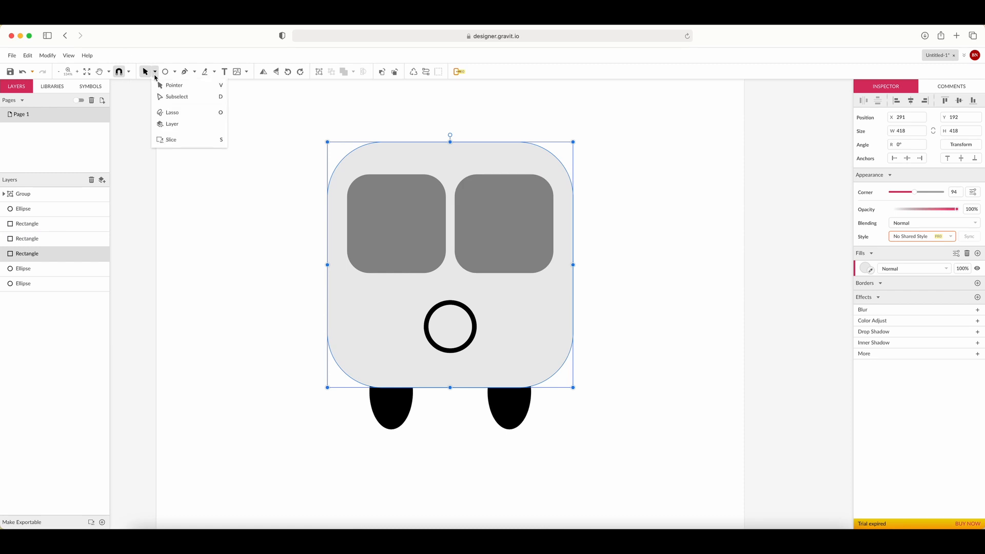
pyautogui.click(175, 96)
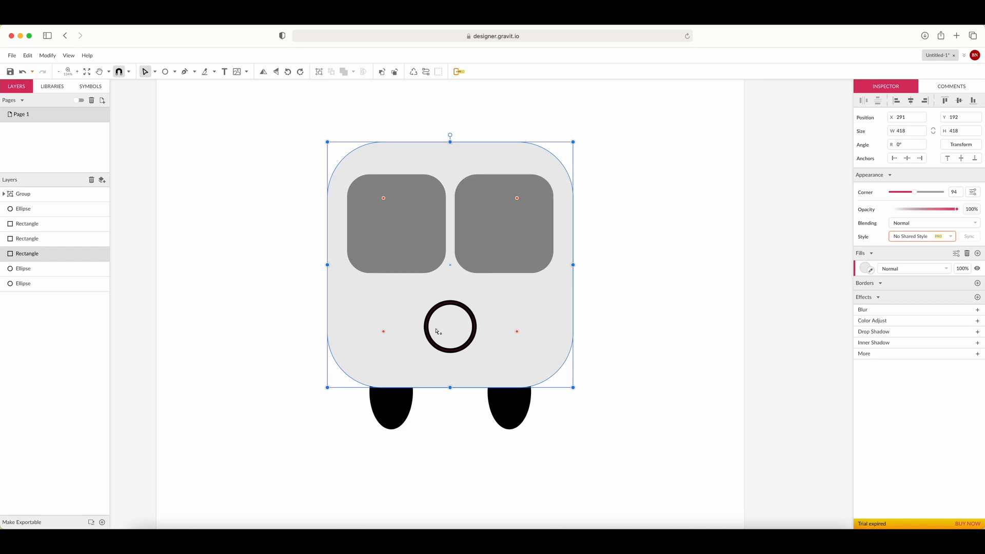
# Step: Try reducing the rounding of all four corners of the large square together, and undo the change
pyautogui.moveTo(383, 333); pyautogui.dragTo(344, 357)
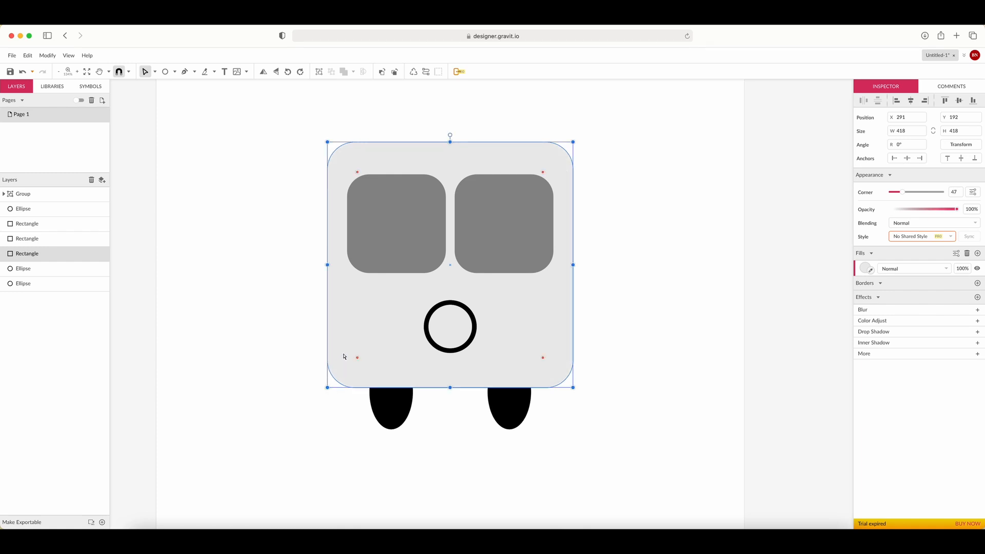
pyautogui.press('super+z')
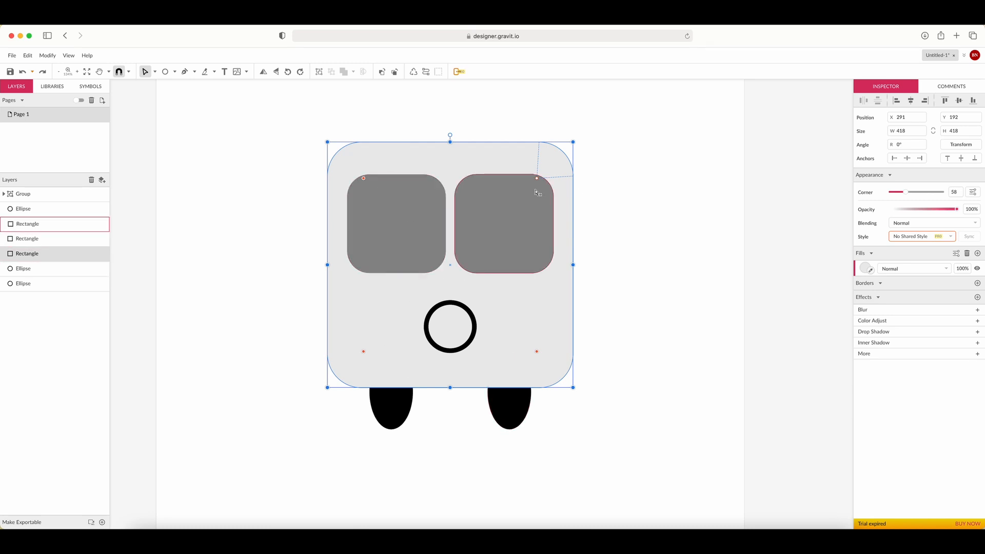
pyautogui.click(245, 331)
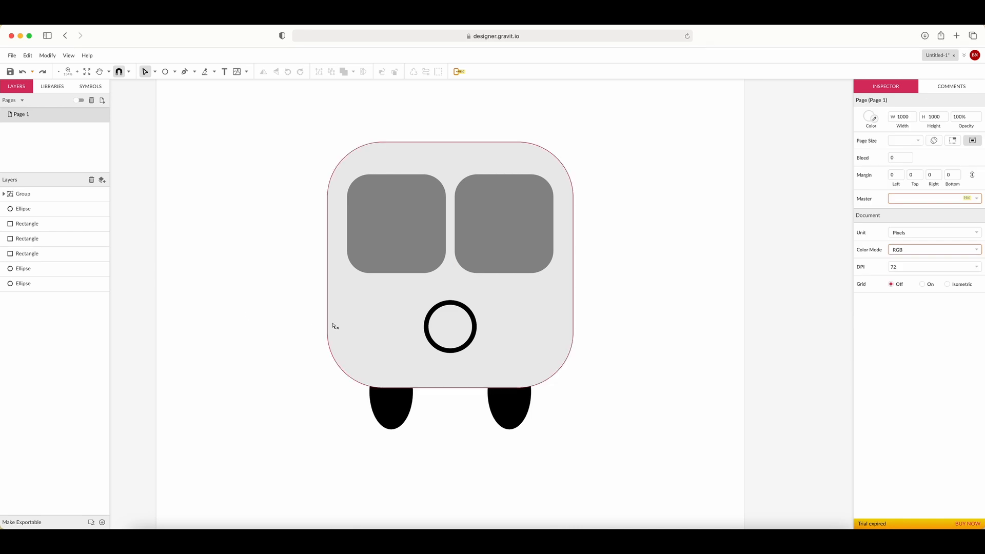
# Step: Convert the large rounded square of the vehicle body to a path
pyautogui.click(373, 321)
pyautogui.moveTo(278, 309); pyautogui.dragTo(551, 354)
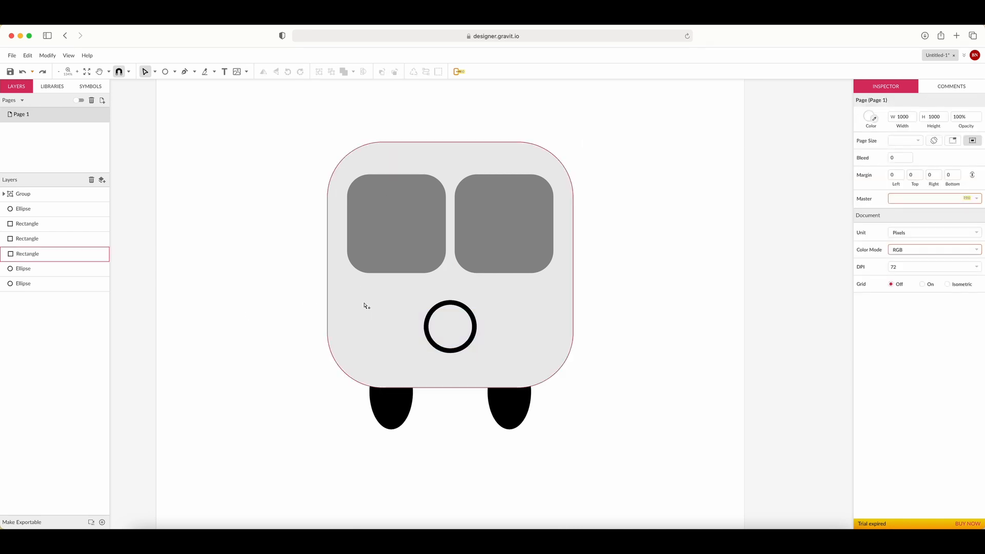
pyautogui.rightClick(492, 165)
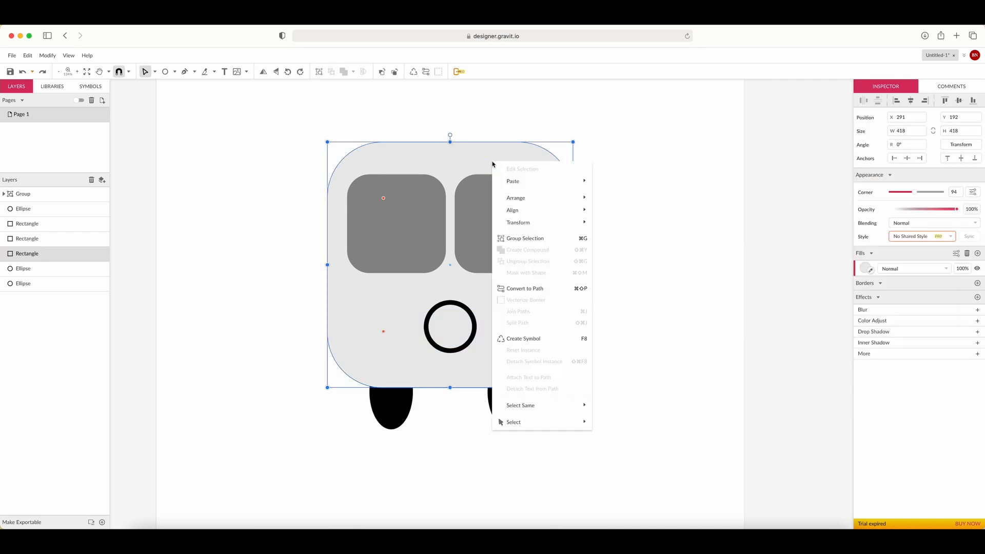
pyautogui.click(543, 289)
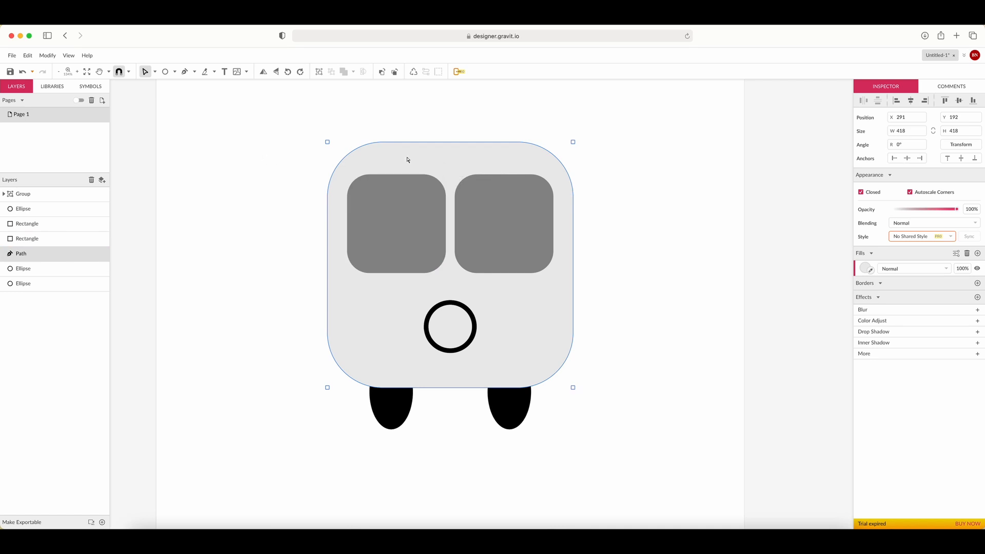
# Step: Try reducing the rounding of the body path's two lower corners one at a time, and undo the changes
pyautogui.click(317, 159)
pyautogui.moveTo(382, 387); pyautogui.dragTo(349, 388)
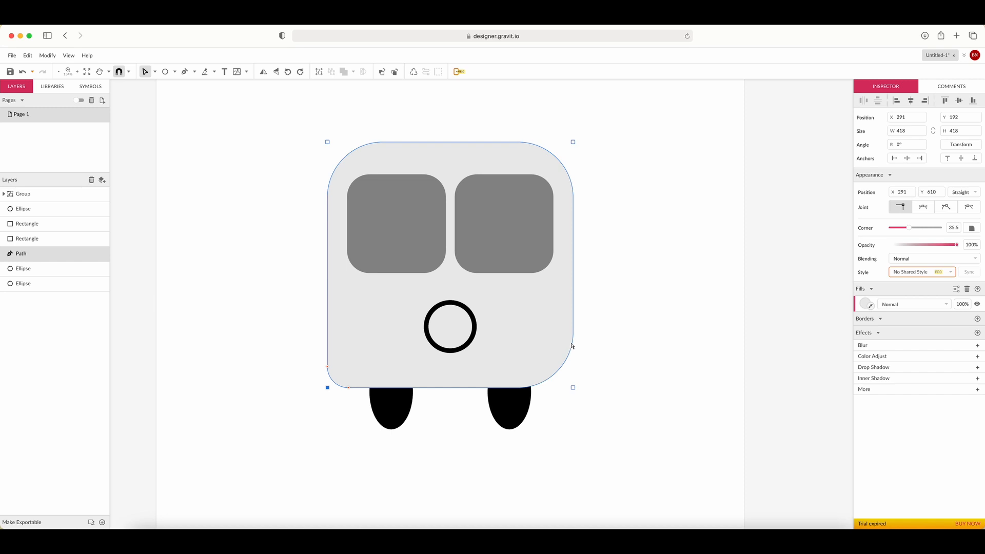
pyautogui.click(573, 388)
pyautogui.moveTo(575, 335); pyautogui.dragTo(575, 358)
pyautogui.press('super+z')
# Step: Select both lower corner points of the body path, try reducing the lower-right corner's rounding, and undo it
pyautogui.click(327, 388)
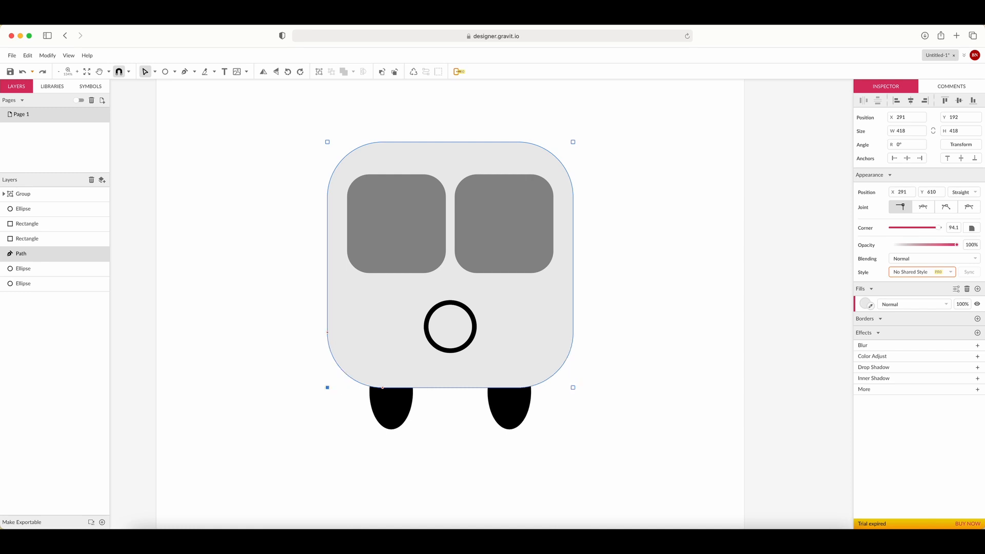
pyautogui.click(574, 388)
pyautogui.moveTo(576, 334); pyautogui.dragTo(576, 363)
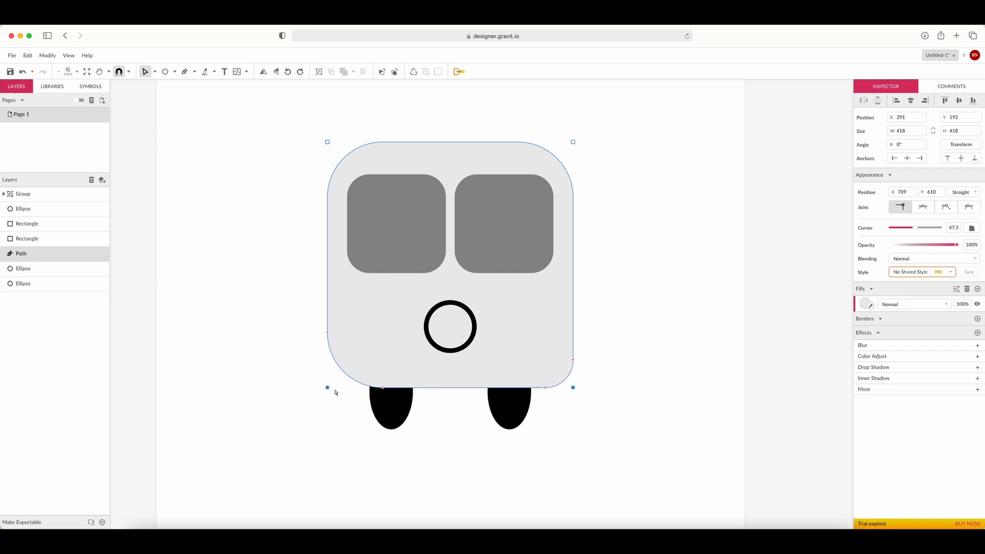
pyautogui.press('super+z')
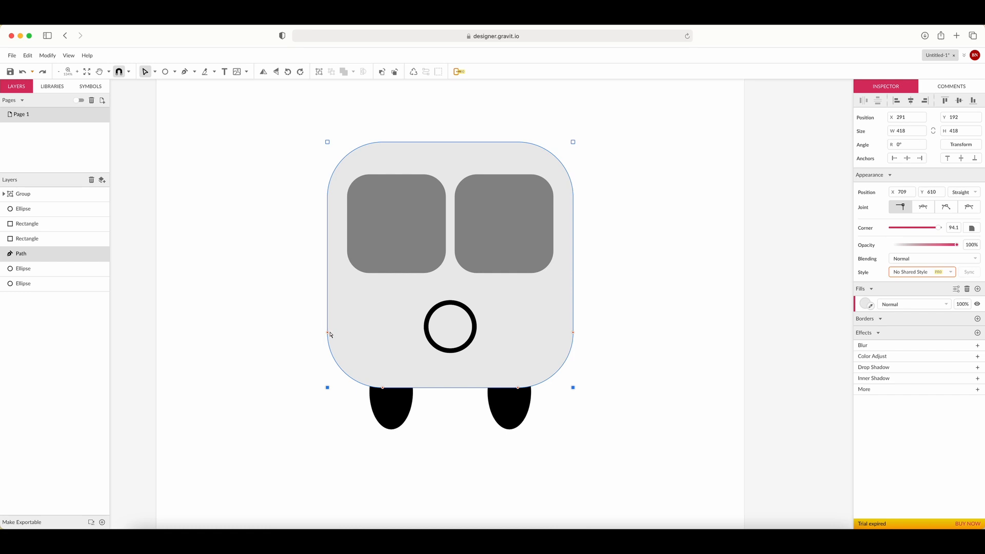
# Step: Reduce the rounding of the body path's lower-left and lower-right corners to a matching radius, and deselect the path
pyautogui.moveTo(327, 333); pyautogui.dragTo(327, 363)
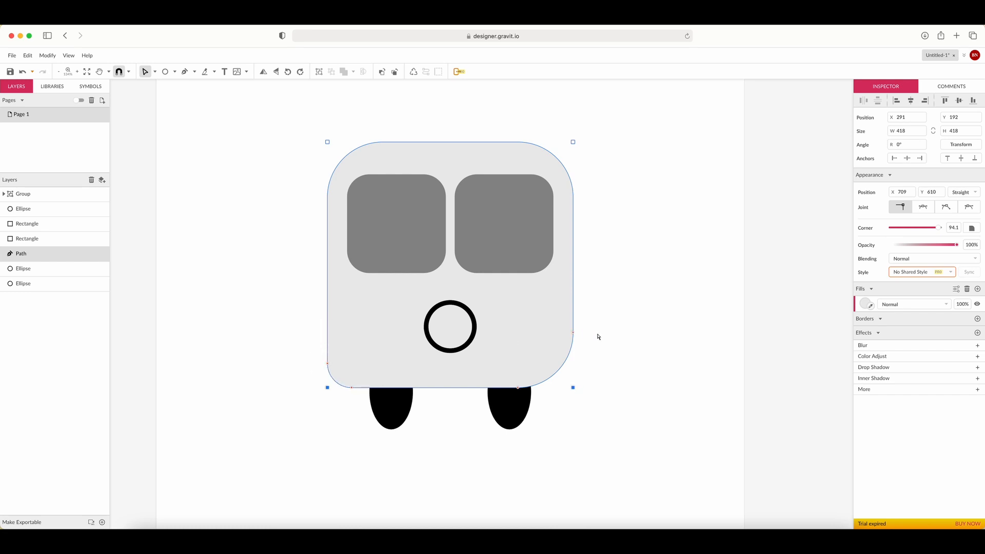
pyautogui.moveTo(574, 335); pyautogui.dragTo(585, 367)
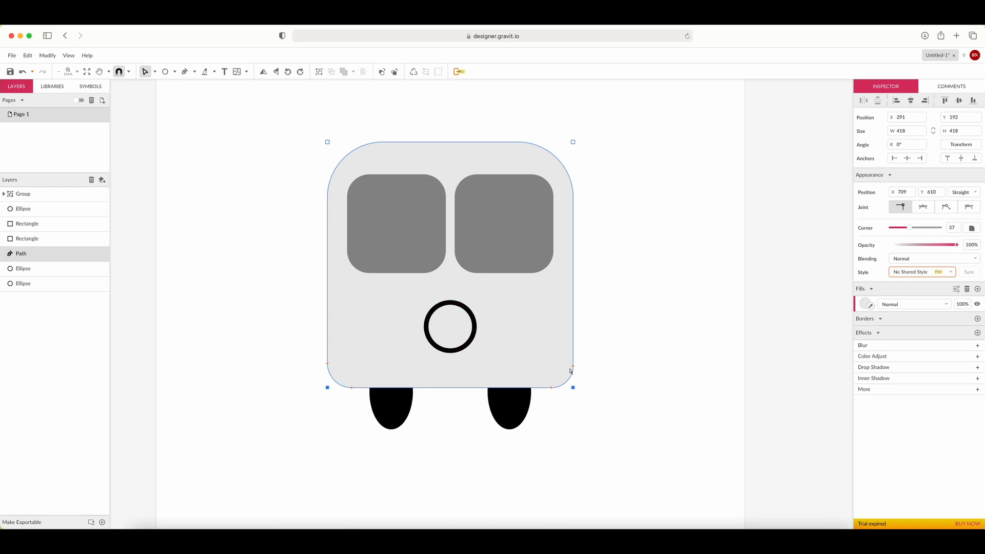
pyautogui.moveTo(573, 366); pyautogui.dragTo(573, 362)
pyautogui.moveTo(574, 362); pyautogui.dragTo(573, 367)
pyautogui.click(328, 388)
pyautogui.click(953, 228)
pyautogui.press('Tab')
pyautogui.click(614, 279)
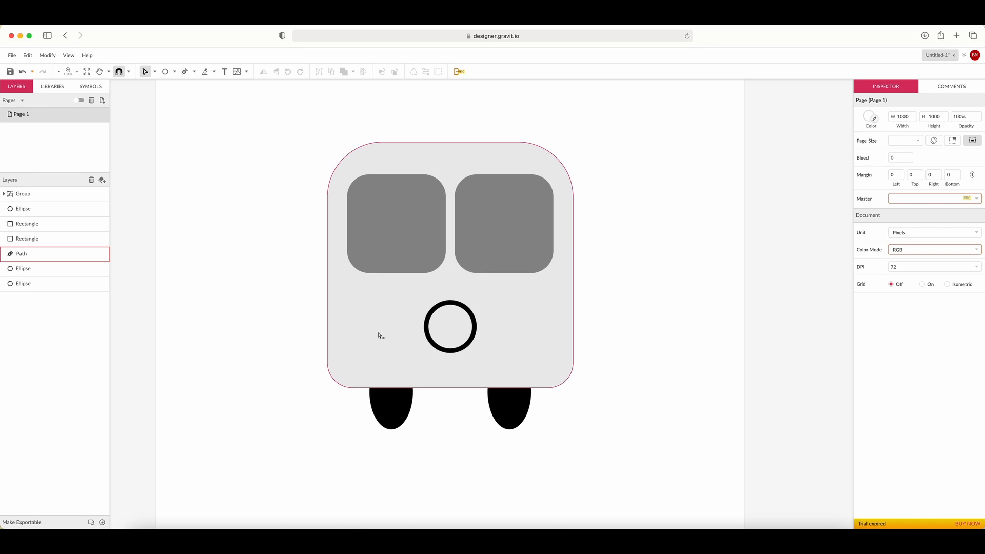
# Step: Place a duplicate of the body path outside the page, below the grouped copy, using the Pointer tool
pyautogui.scroll(-1, 380, 334)
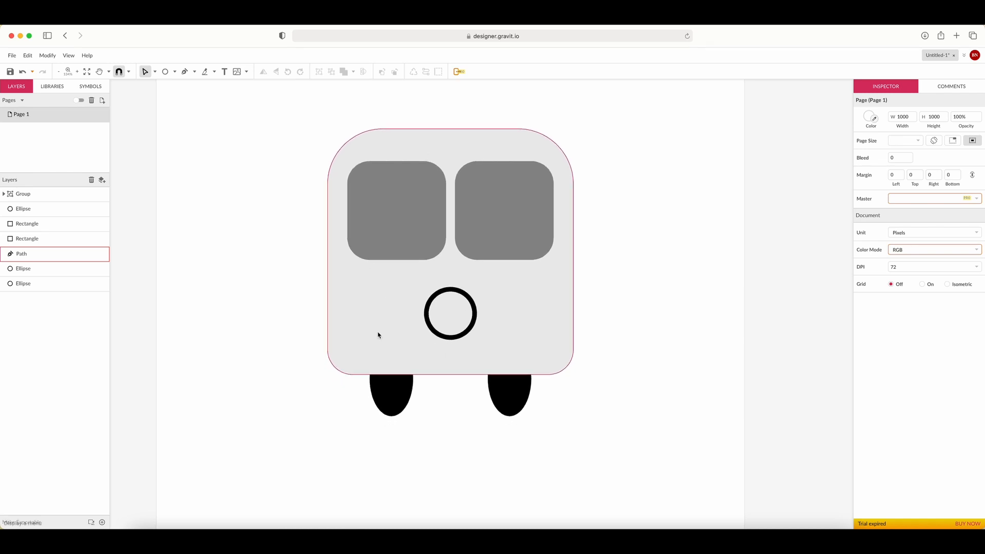
pyautogui.scroll(-5, 380, 335)
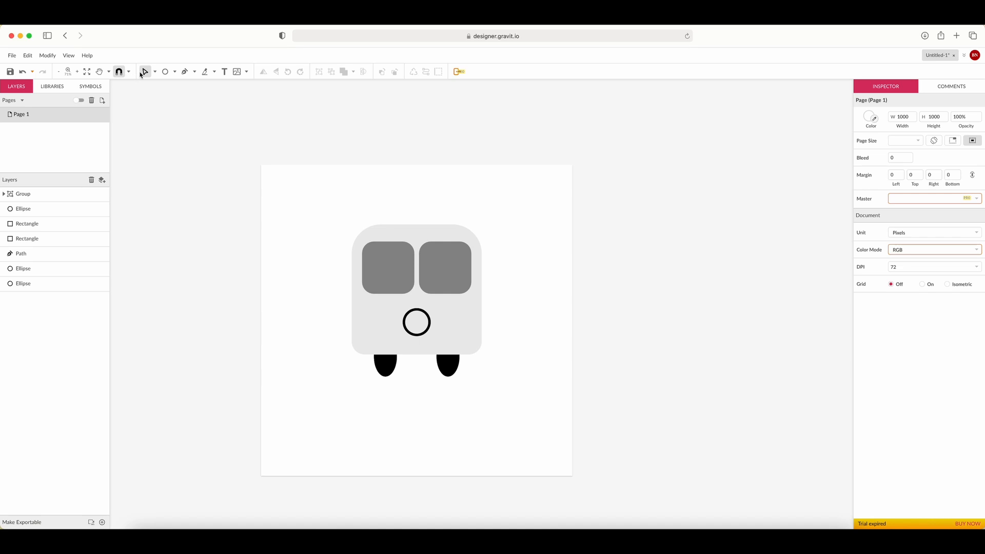
pyautogui.moveTo(398, 326); pyautogui.dragTo(143, 442)
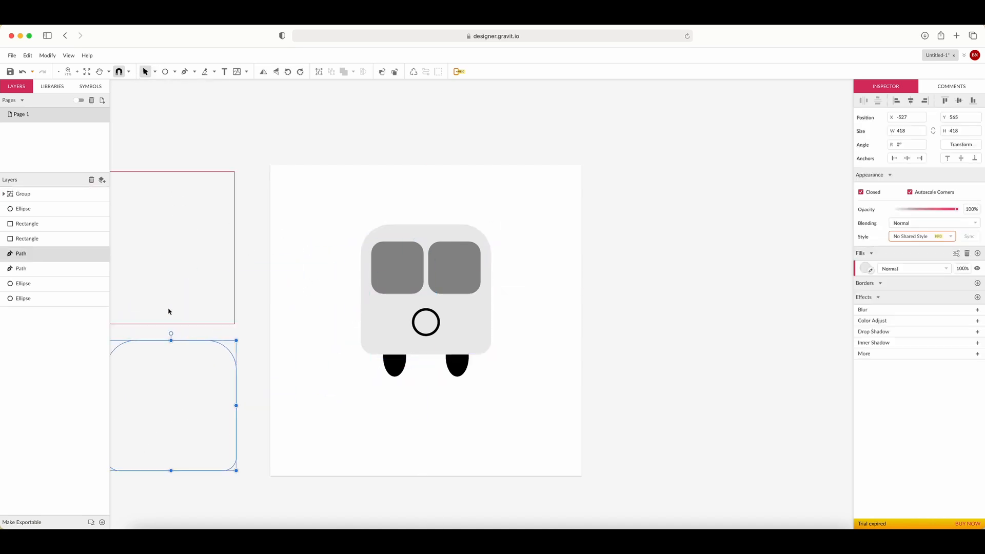
pyautogui.click(521, 281)
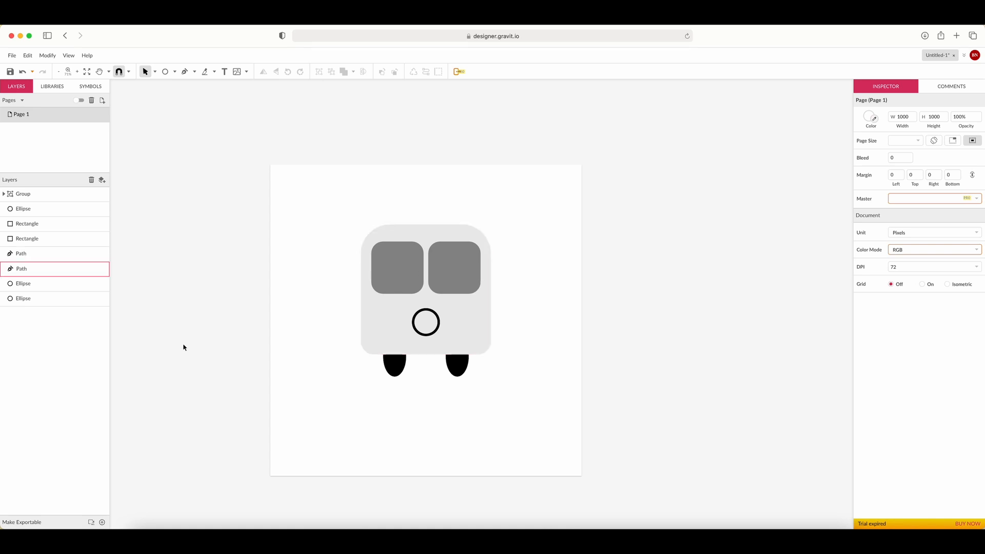
# Step: Draw a circle about 307 px wide and position it over the body's lower-left corner
pyautogui.scroll(3, 380, 314)
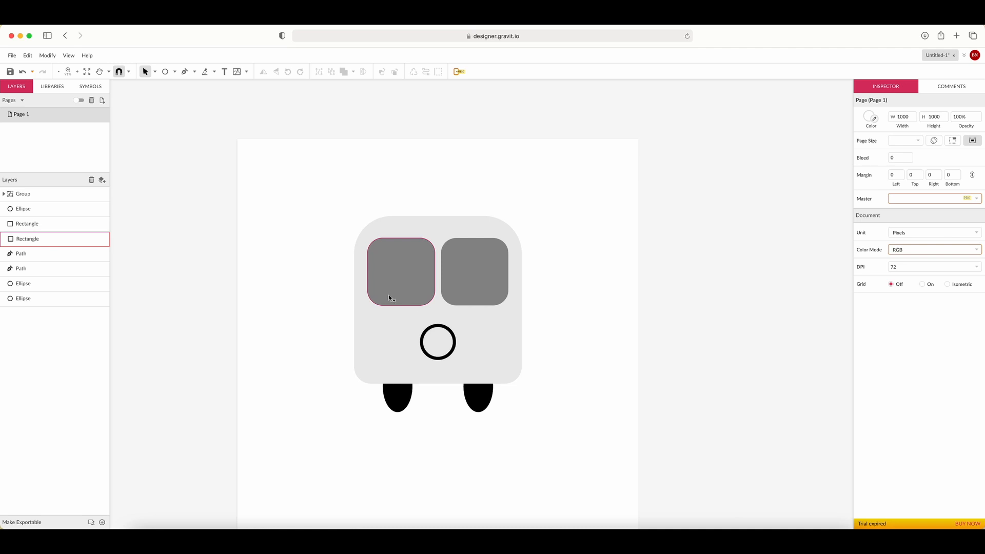
pyautogui.scroll(4, 418, 306)
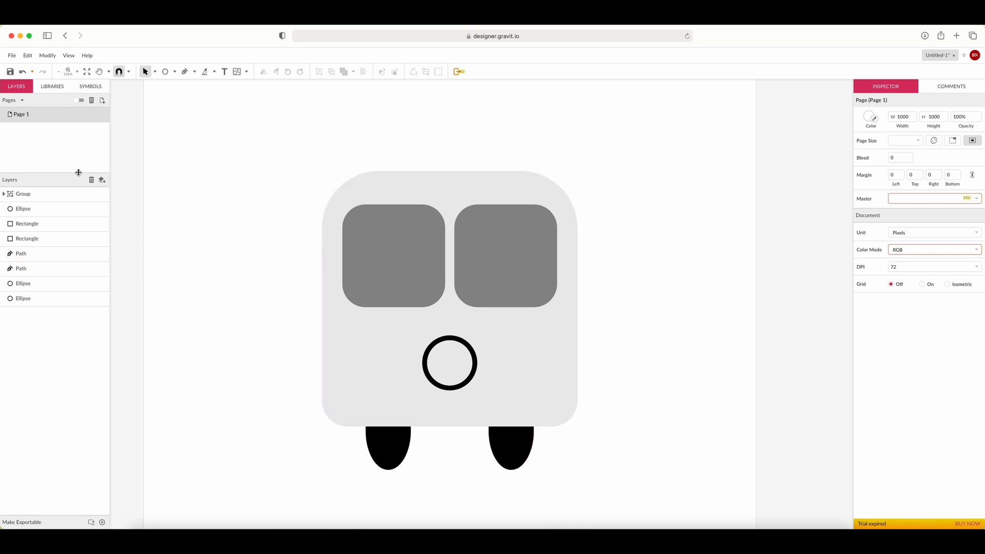
pyautogui.click(175, 72)
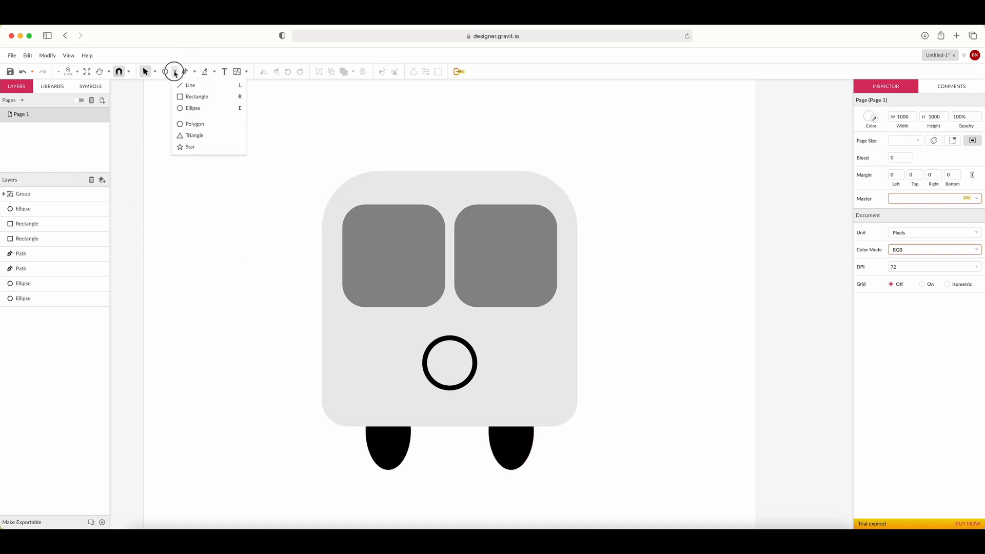
pyautogui.click(165, 71)
pyautogui.moveTo(319, 409)
pyautogui.mouseDown()
pyautogui.moveTo(399, 501)
pyautogui.moveTo(464, 516)
pyautogui.mouseUp()
pyautogui.click(145, 72)
pyautogui.moveTo(367, 432)
pyautogui.mouseDown()
pyautogui.moveTo(345, 427)
pyautogui.moveTo(341, 411)
pyautogui.moveTo(350, 422)
pyautogui.mouseUp()
# Step: Hide the large circle's fill, give it a black border of width 1 and shift it slightly outward
pyautogui.click(978, 288)
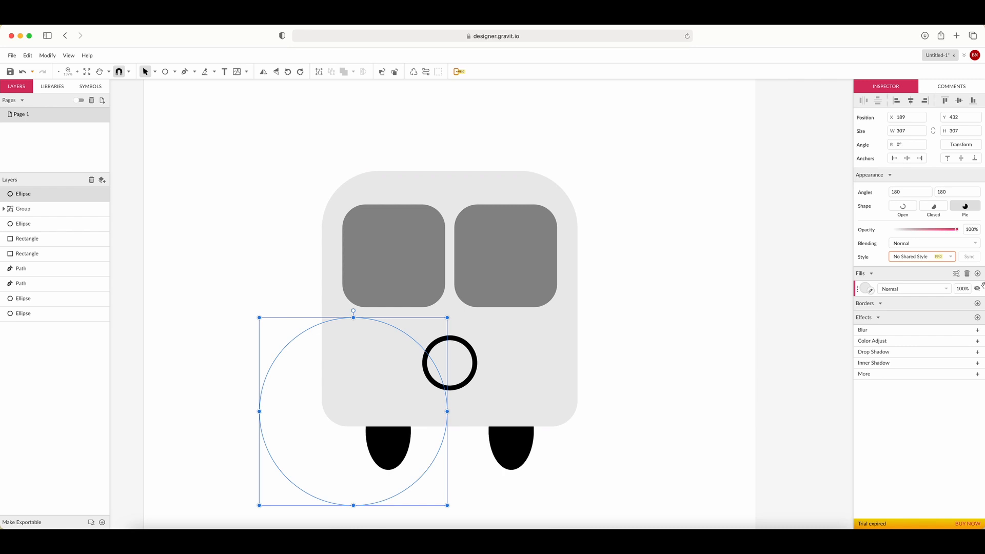
pyautogui.click(977, 304)
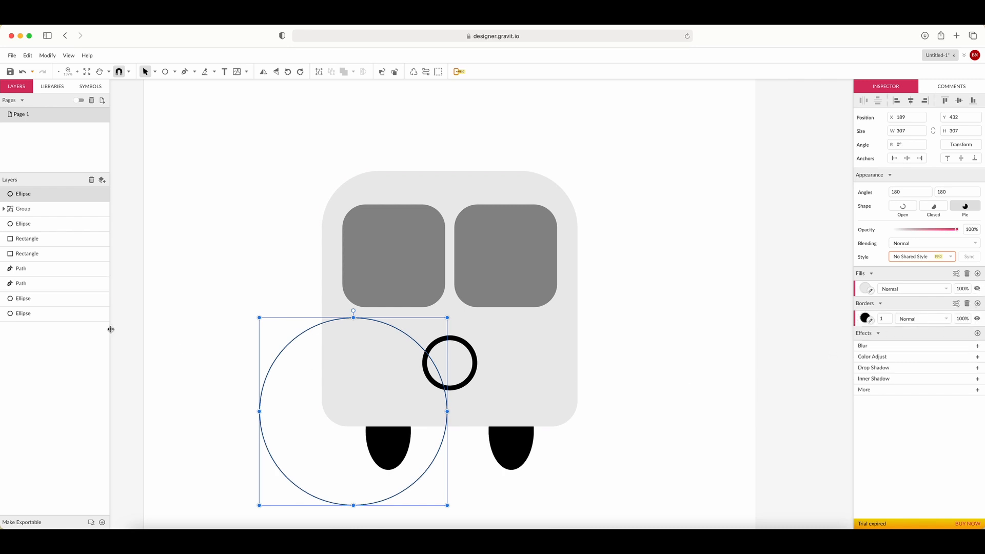
pyautogui.click(273, 355)
# Step: Move the small ring up to Y 436 and place a duplicate of the large circle symmetrically over the body's lower-right corner
pyautogui.moveTo(454, 339); pyautogui.dragTo(453, 322)
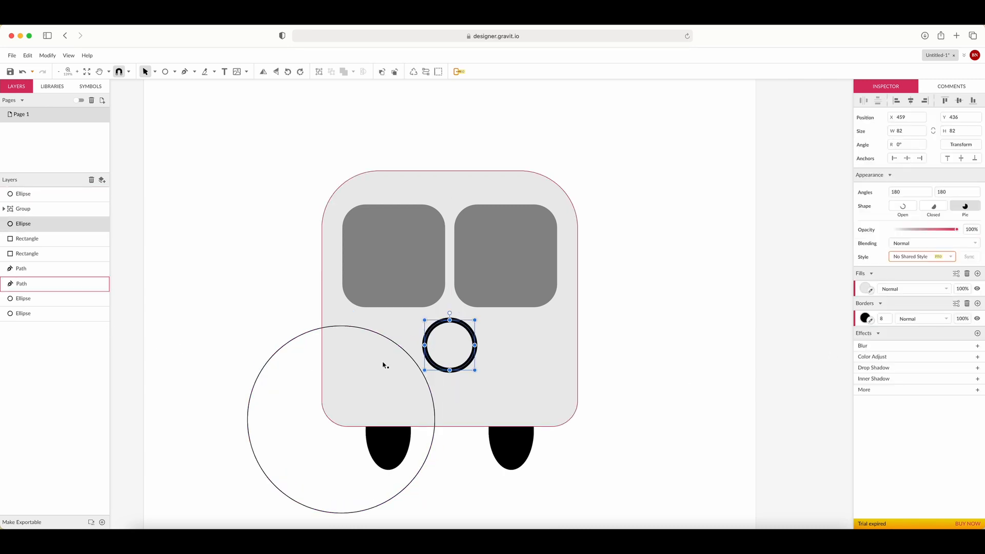
pyautogui.click(392, 341)
pyautogui.moveTo(392, 341); pyautogui.dragTo(638, 368)
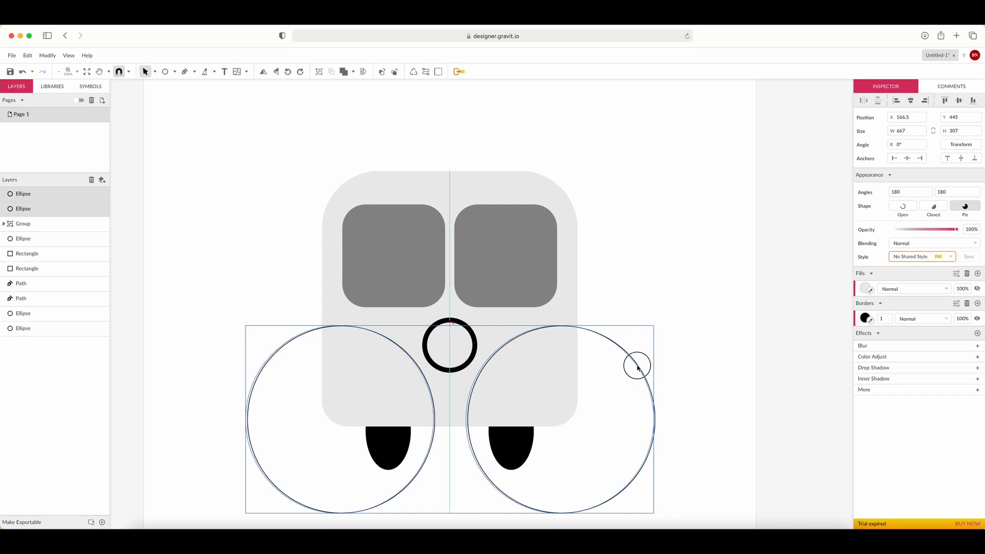
pyautogui.click(688, 385)
pyautogui.scroll(-1, 380, 364)
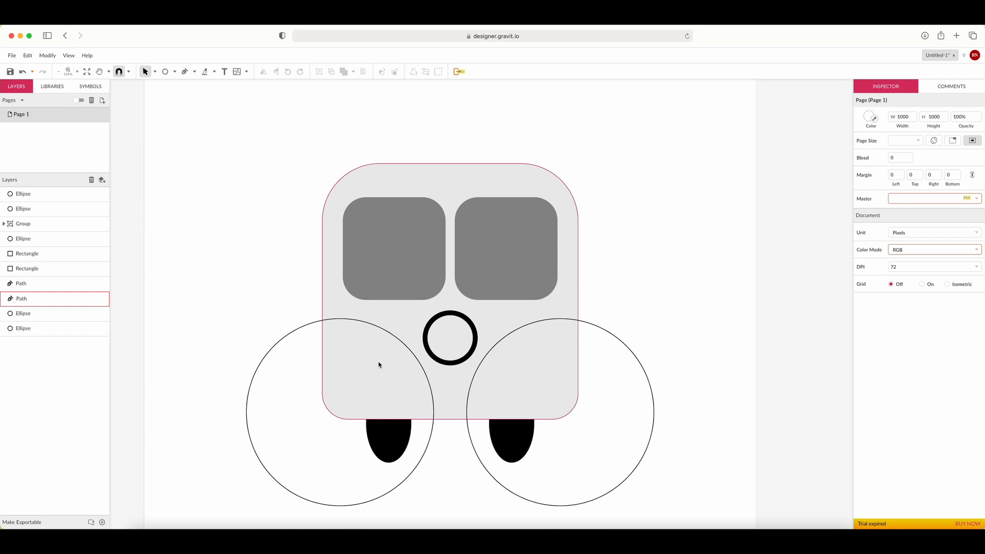
pyautogui.scroll(-3, 378, 364)
pyautogui.click(379, 364)
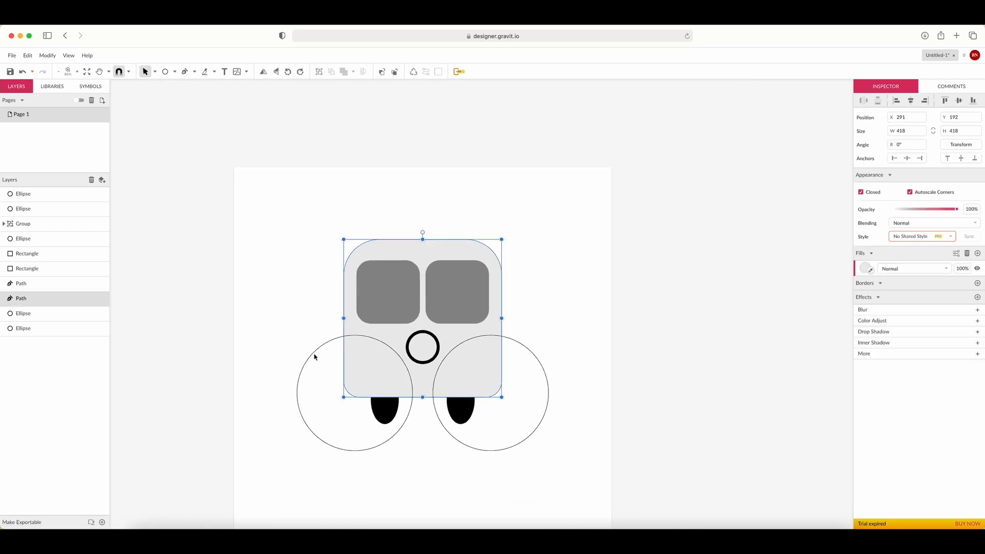
pyautogui.keyDown('shift'); pyautogui.click(315, 356); pyautogui.keyUp('shift')
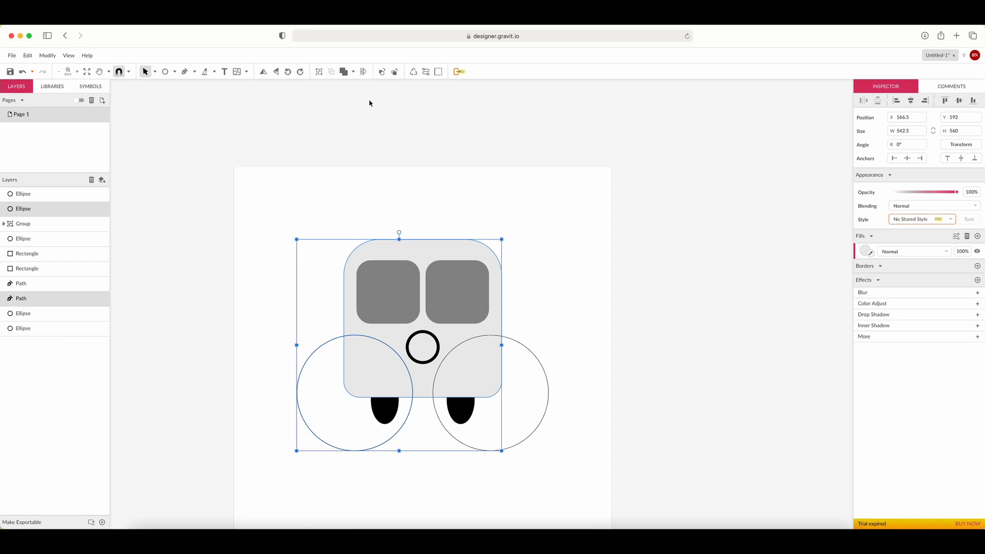
pyautogui.click(354, 72)
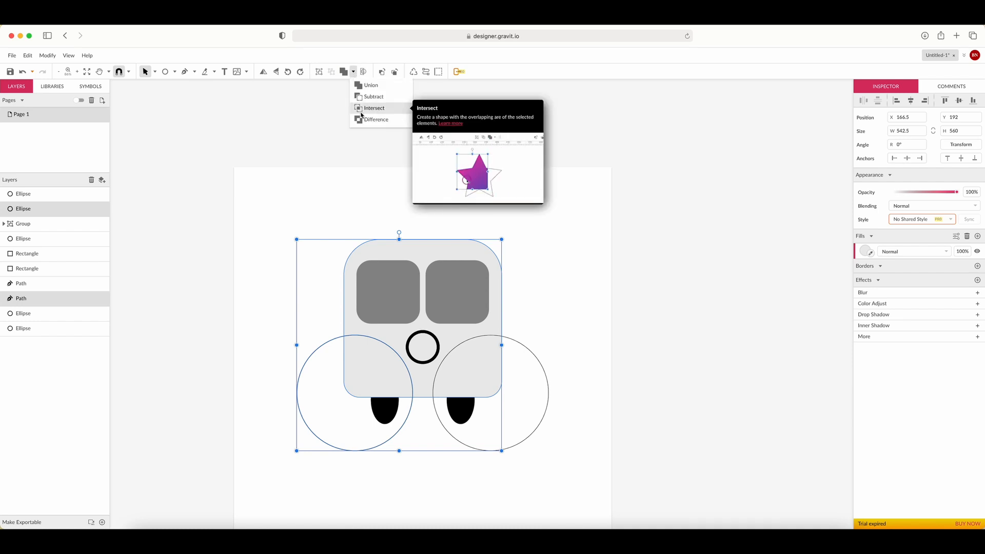
pyautogui.click(357, 73)
pyautogui.click(379, 209)
# Step: Duplicate the body path, intersect the duplicate with the circle at the lower-left corner, and fill the resulting shape dark gray
pyautogui.click(434, 248)
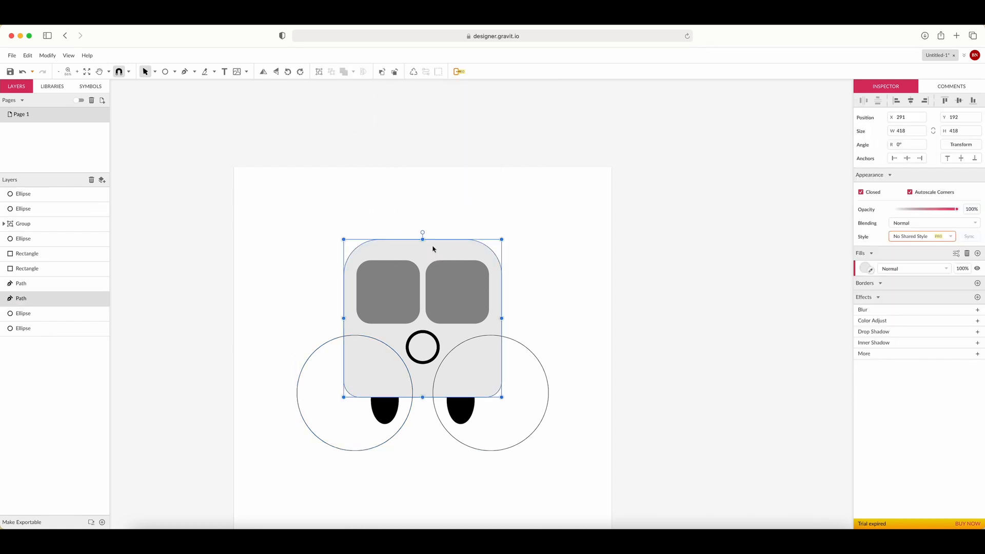
pyautogui.press('super+d')
pyautogui.keyDown('shift'); pyautogui.click(327, 346); pyautogui.keyUp('shift')
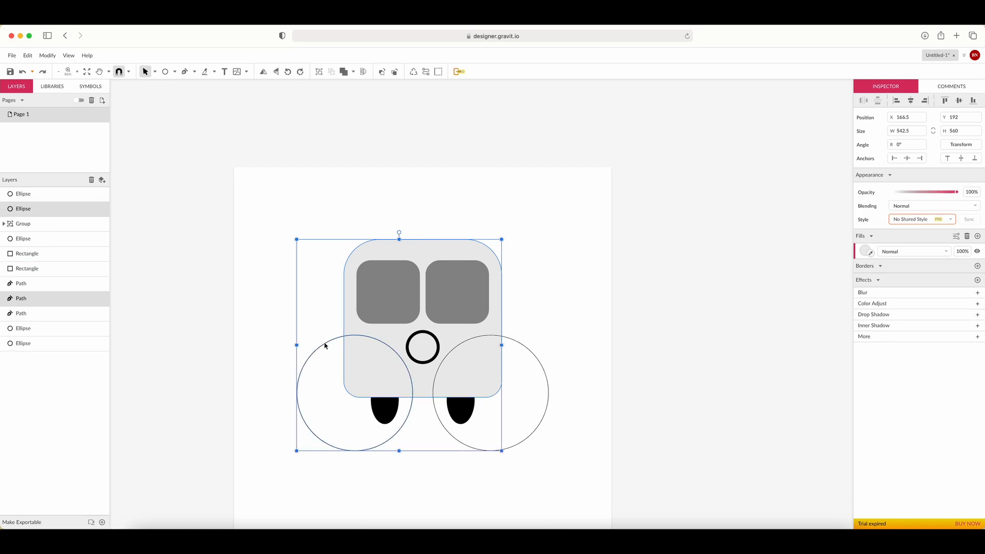
pyautogui.click(353, 72)
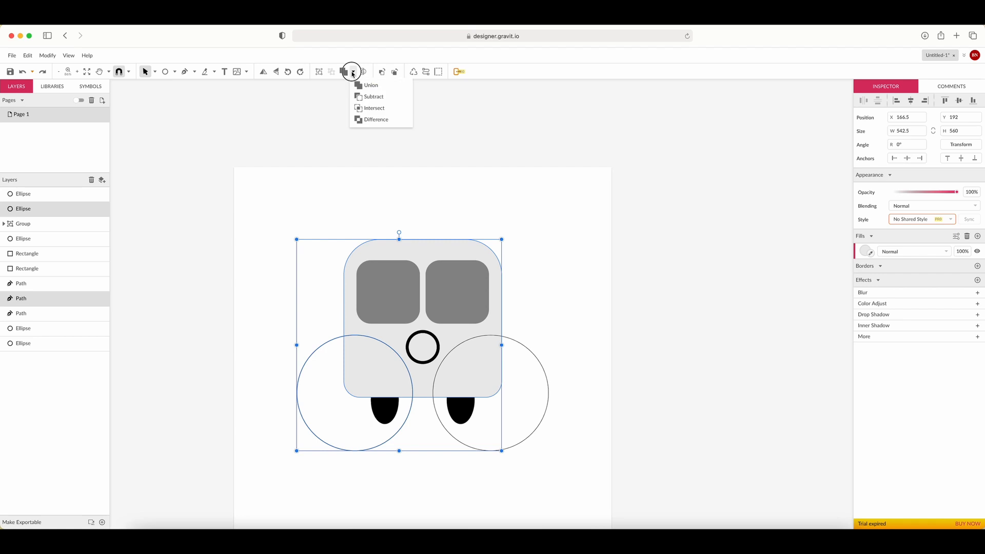
pyautogui.click(375, 110)
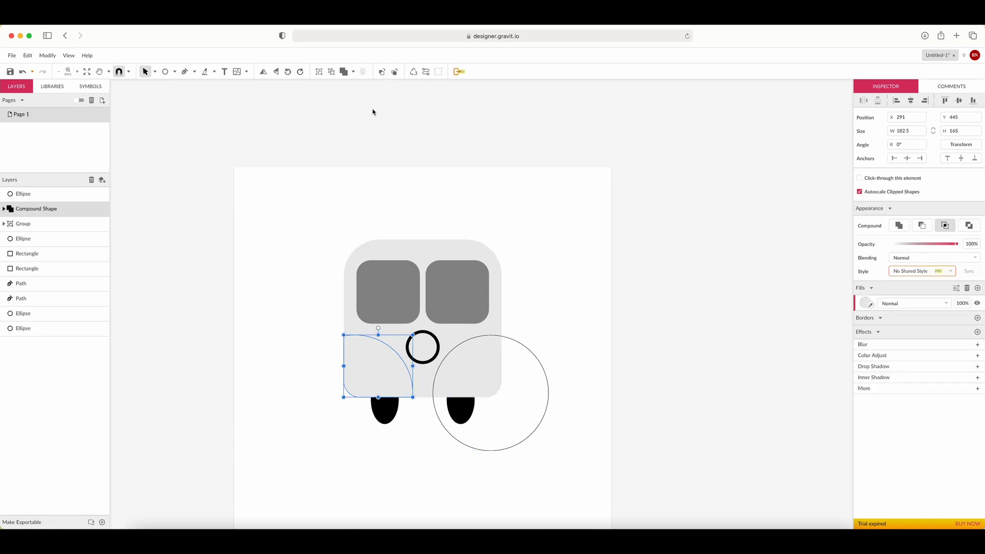
pyautogui.click(867, 303)
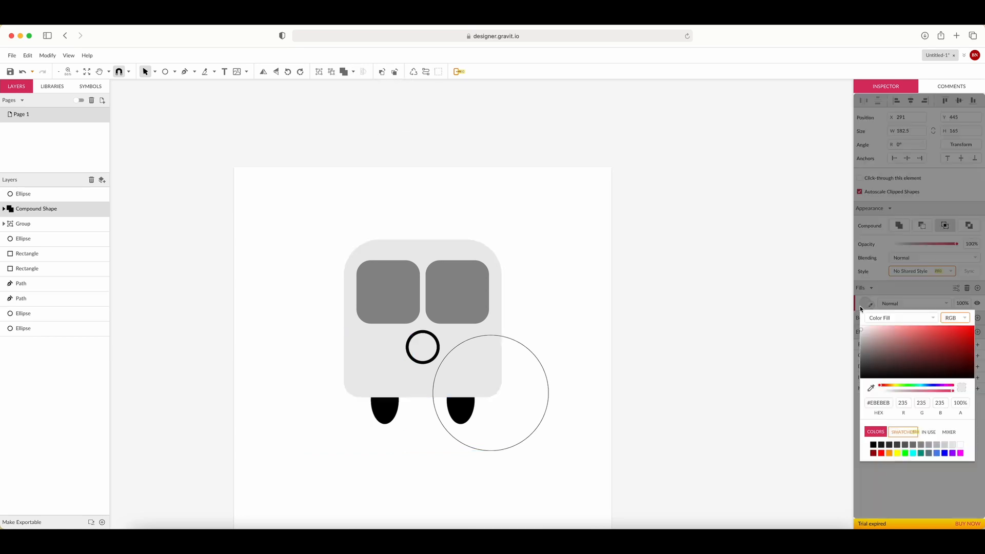
pyautogui.click(950, 447)
# Step: Intersect another duplicate of the body path with the circle at the lower-right corner and fill the result with gray #8B8B8B
pyautogui.click(534, 354)
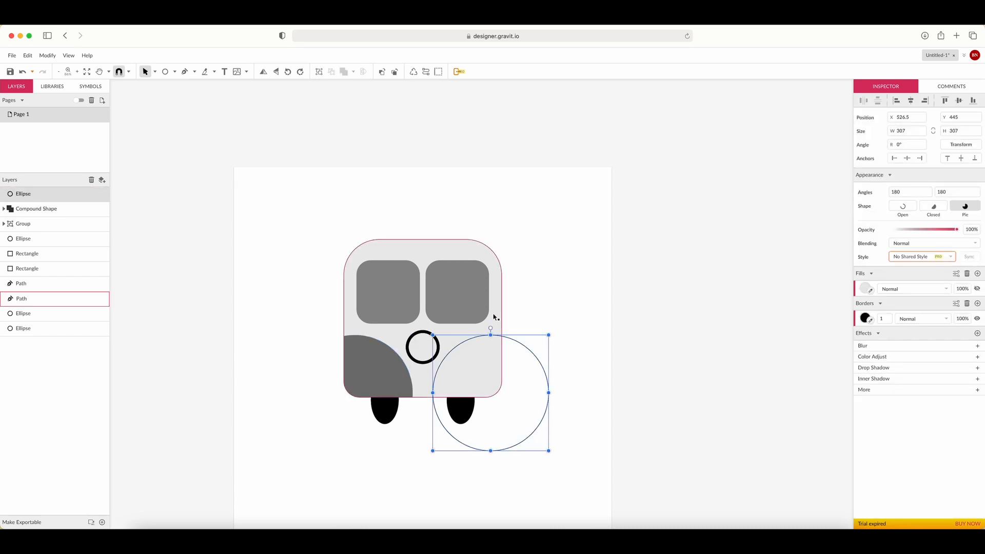
pyautogui.click(494, 317)
pyautogui.press('super+d')
pyautogui.keyDown('shift'); pyautogui.click(528, 353); pyautogui.keyUp('shift')
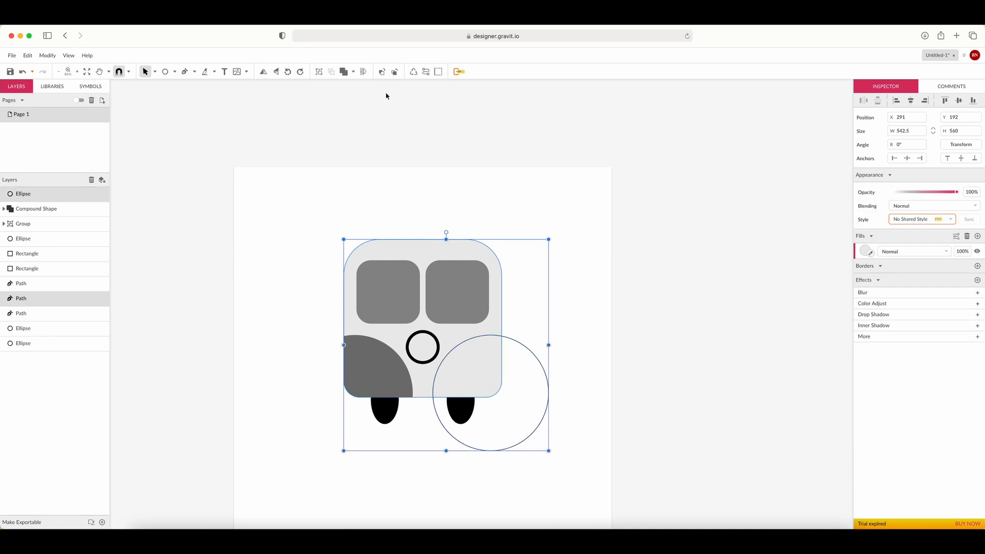
pyautogui.click(354, 71)
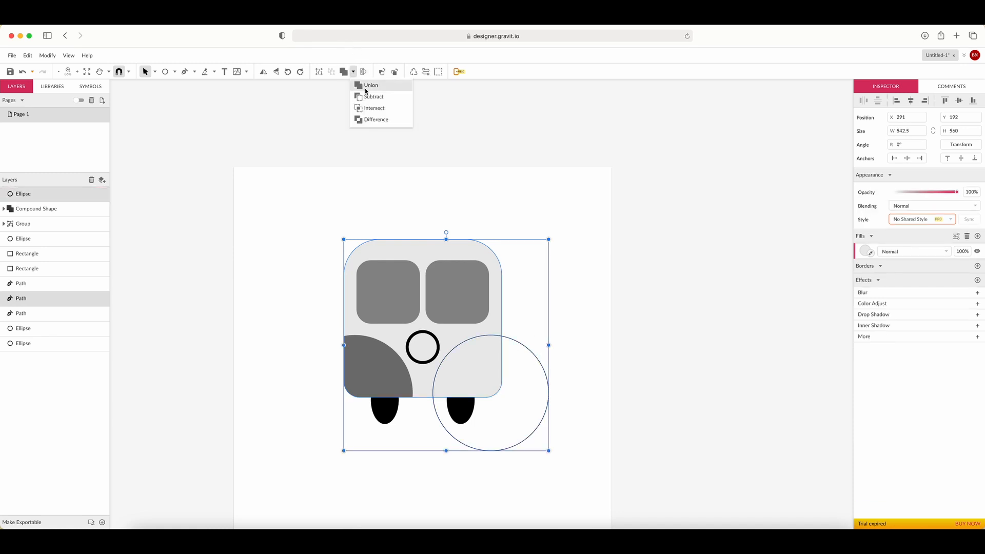
pyautogui.click(377, 113)
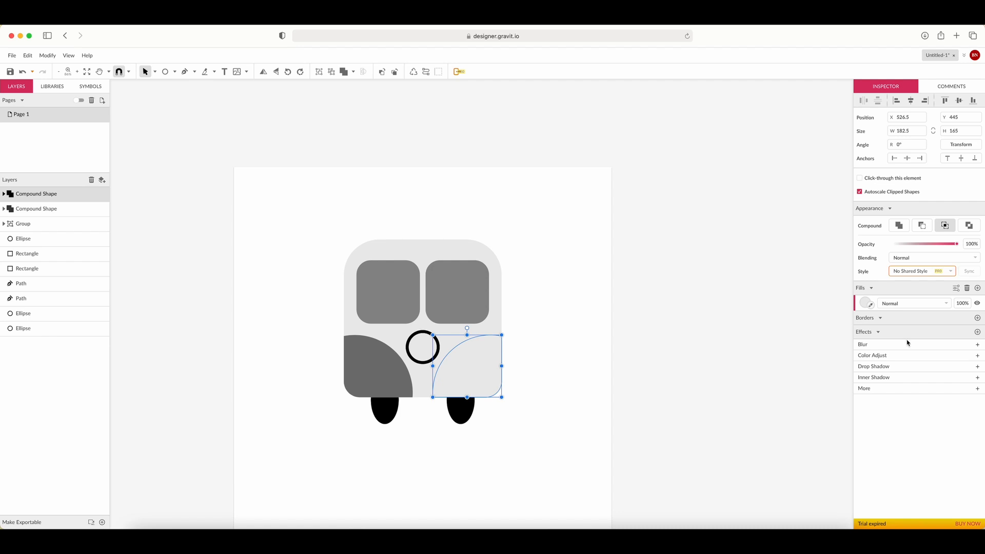
pyautogui.click(865, 304)
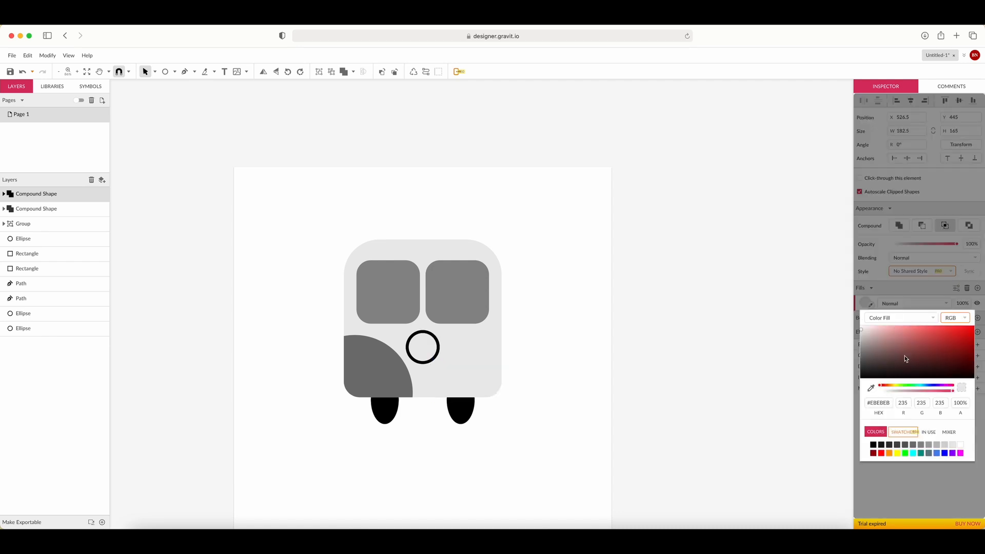
pyautogui.click(922, 446)
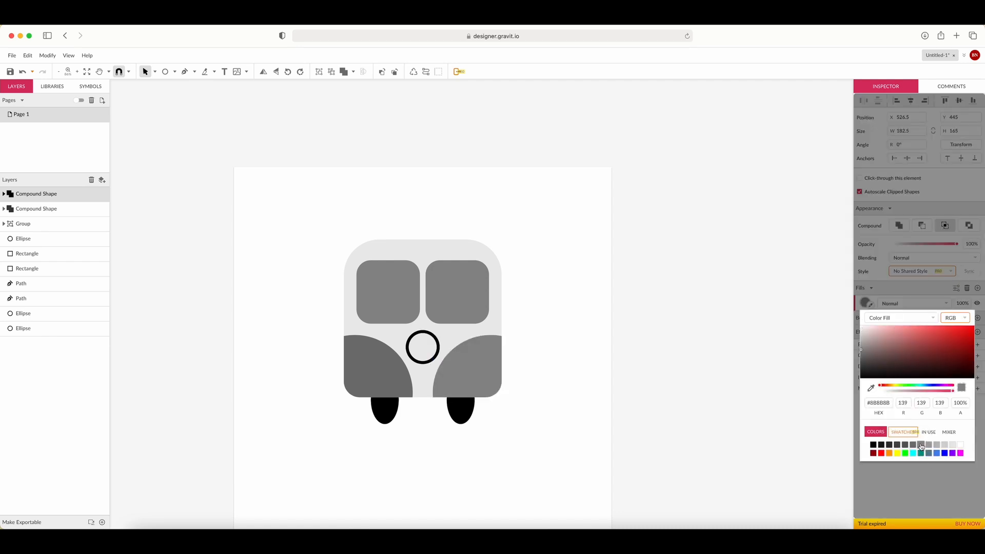
pyautogui.click(567, 301)
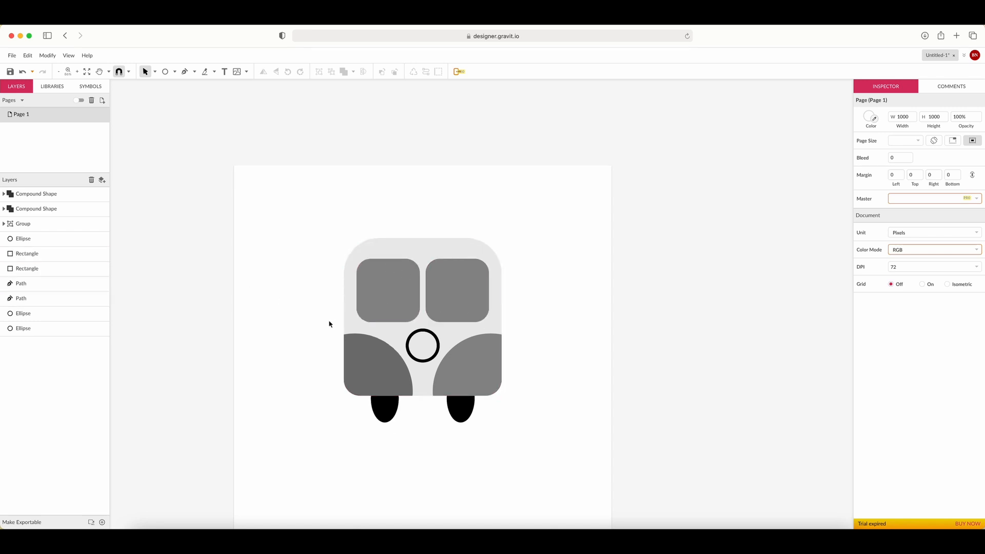
# Step: Switch on the multi-page view and place a duplicate of the whole vehicle outside the page, to the lower left of the plain body copy
pyautogui.scroll(-1, 330, 325)
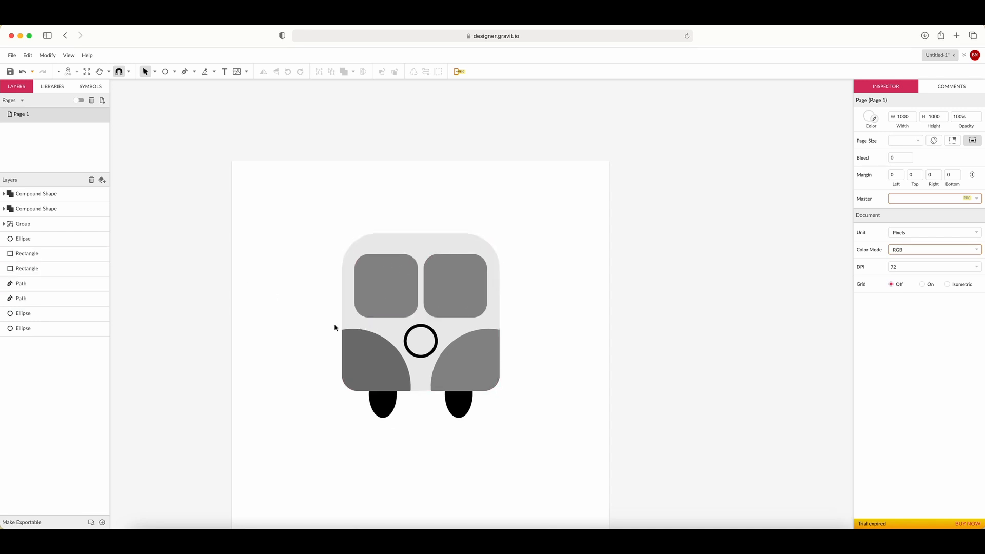
pyautogui.scroll(1, 355, 327)
pyautogui.scroll(1, 353, 328)
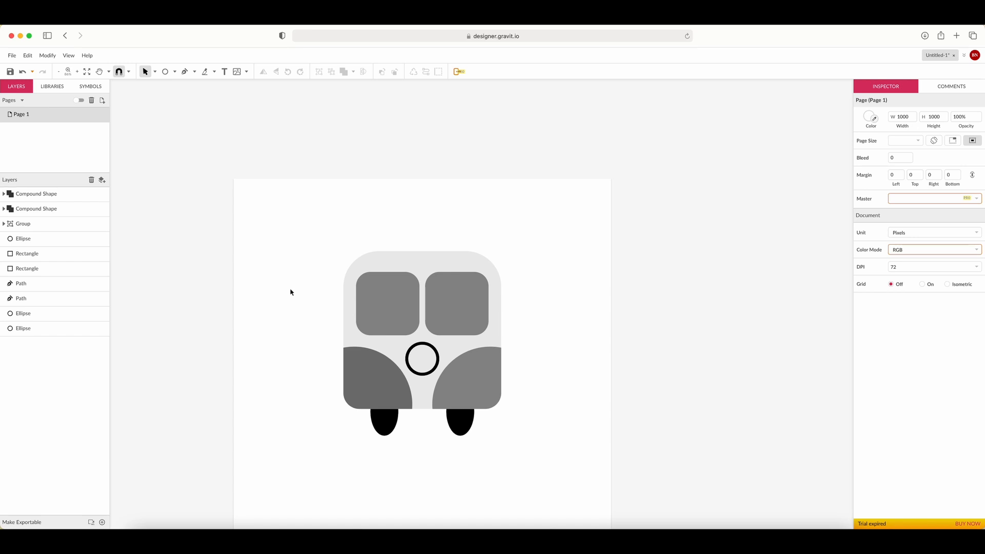
pyautogui.scroll(-3, 327, 305)
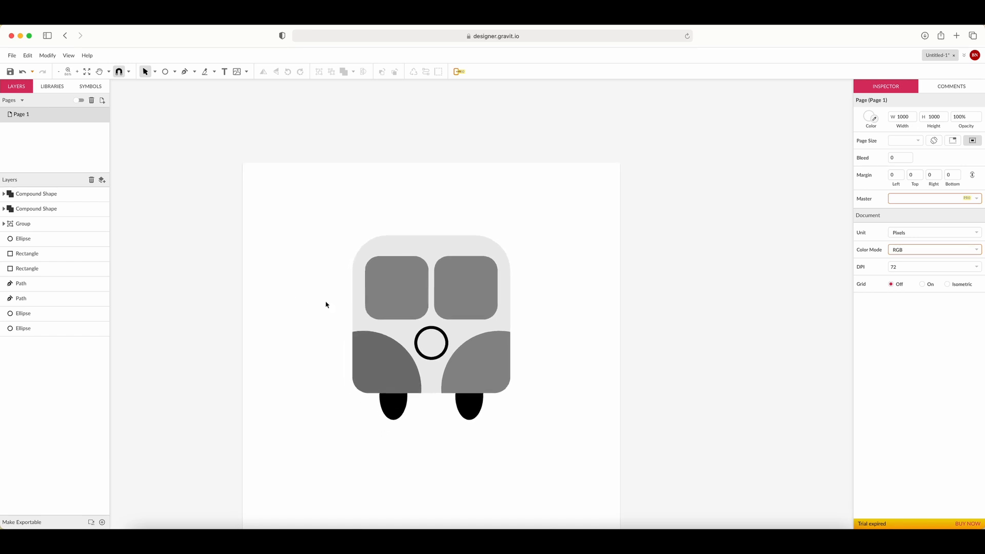
pyautogui.scroll(-3, 326, 305)
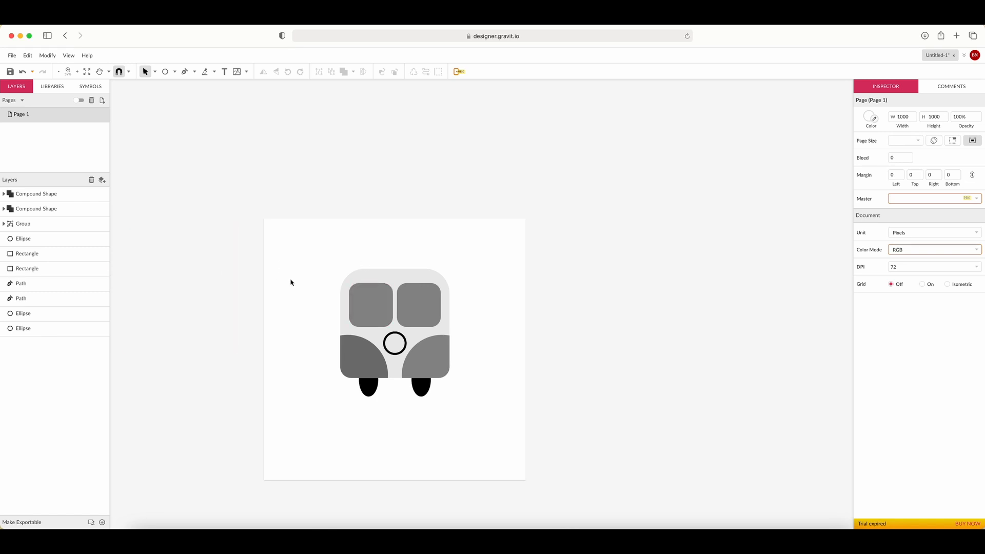
pyautogui.scroll(-2, 289, 296)
pyautogui.click(76, 102)
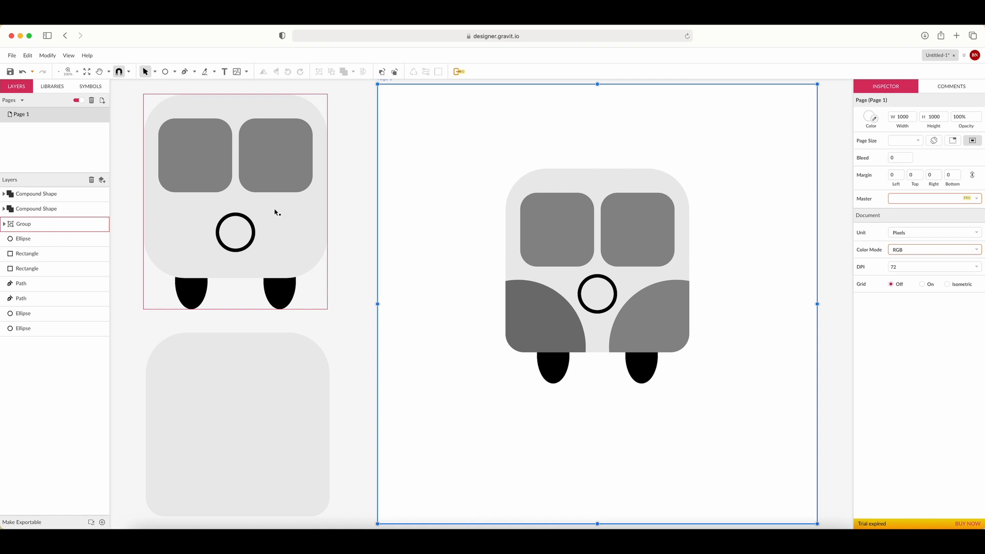
pyautogui.scroll(-1, 341, 229)
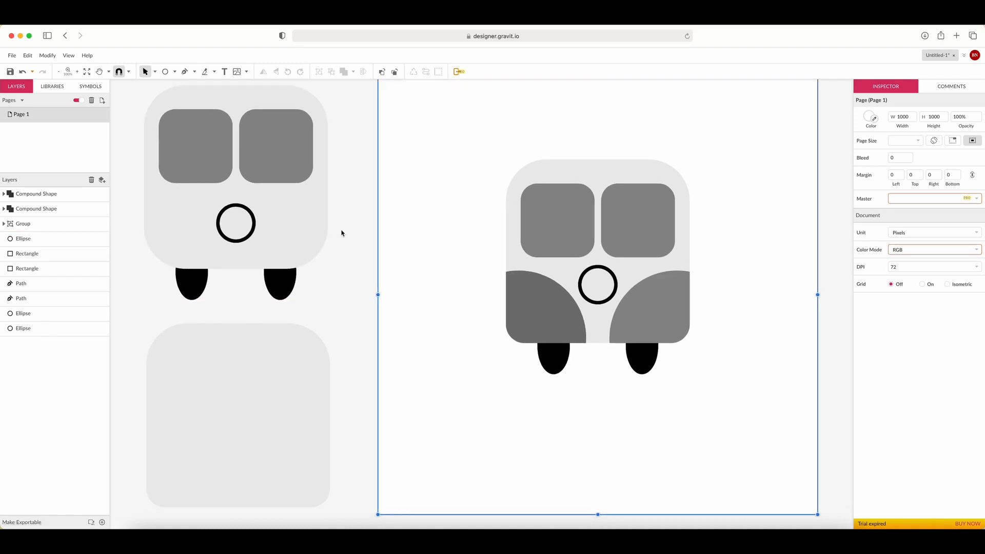
pyautogui.scroll(-5, 341, 228)
pyautogui.scroll(3, 411, 220)
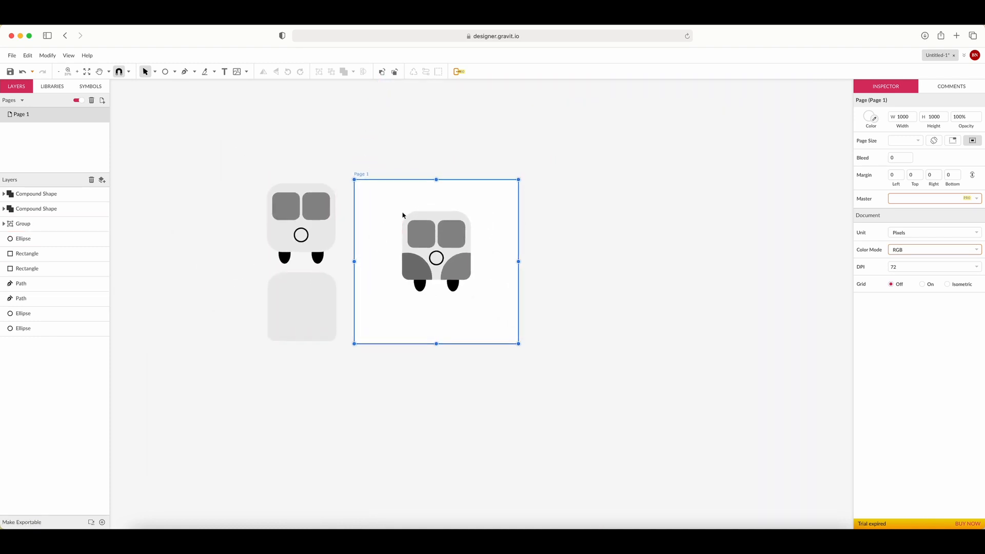
pyautogui.moveTo(448, 287); pyautogui.dragTo(539, 380)
pyautogui.moveTo(457, 384); pyautogui.dragTo(251, 508)
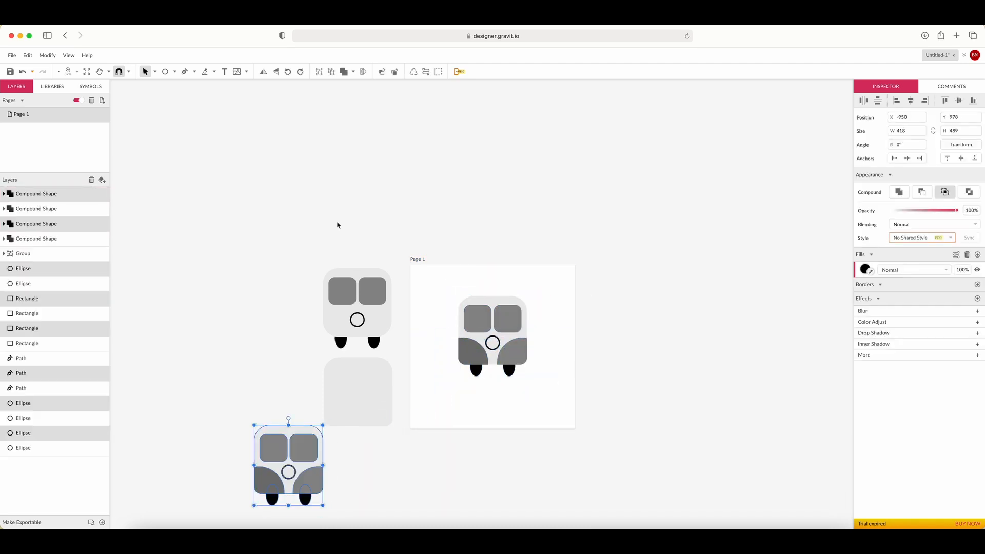
# Step: Draw a closed curved path about 509 px wide and 903 px high over the vehicle's right half with the Pen tool
pyautogui.scroll(5, 563, 286)
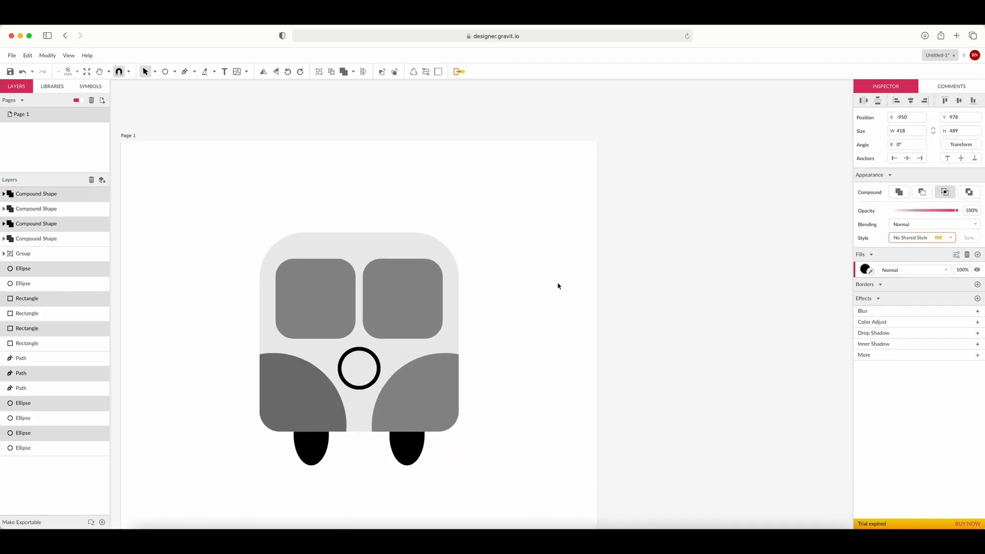
pyautogui.scroll(-5, 560, 283)
pyautogui.press('p')
pyautogui.scroll(1, 584, 331)
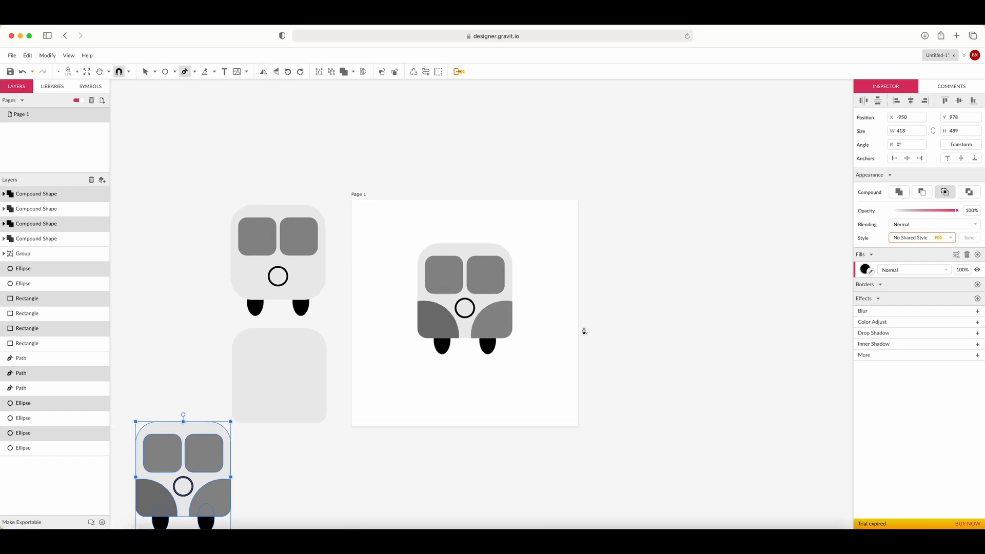
pyautogui.click(467, 367)
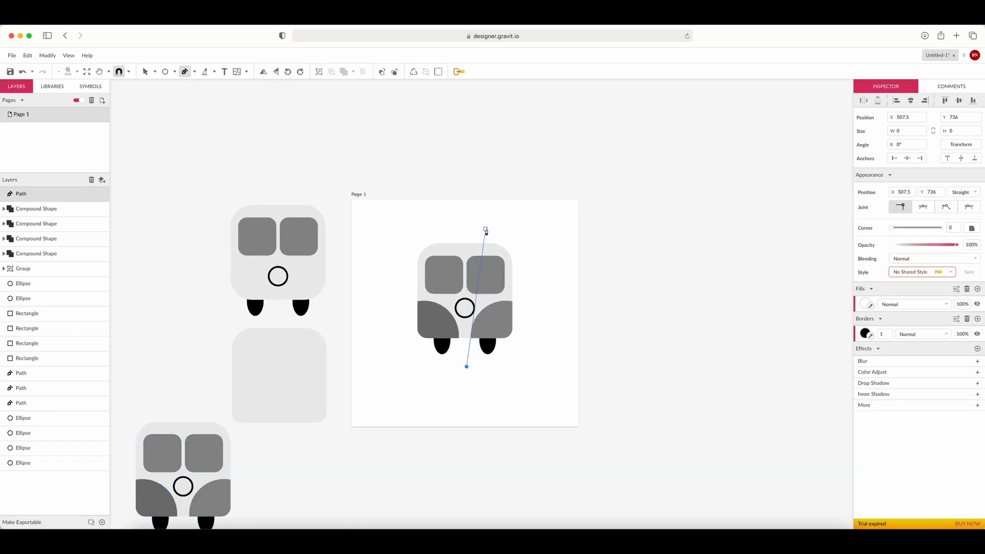
pyautogui.moveTo(496, 235); pyautogui.dragTo(418, 229)
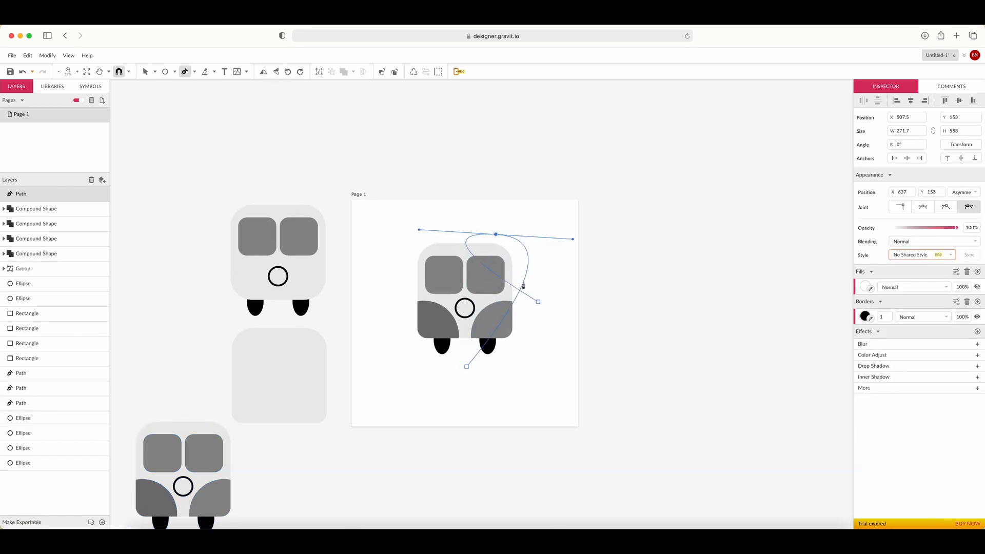
pyautogui.click(546, 366)
pyautogui.press('super+z')
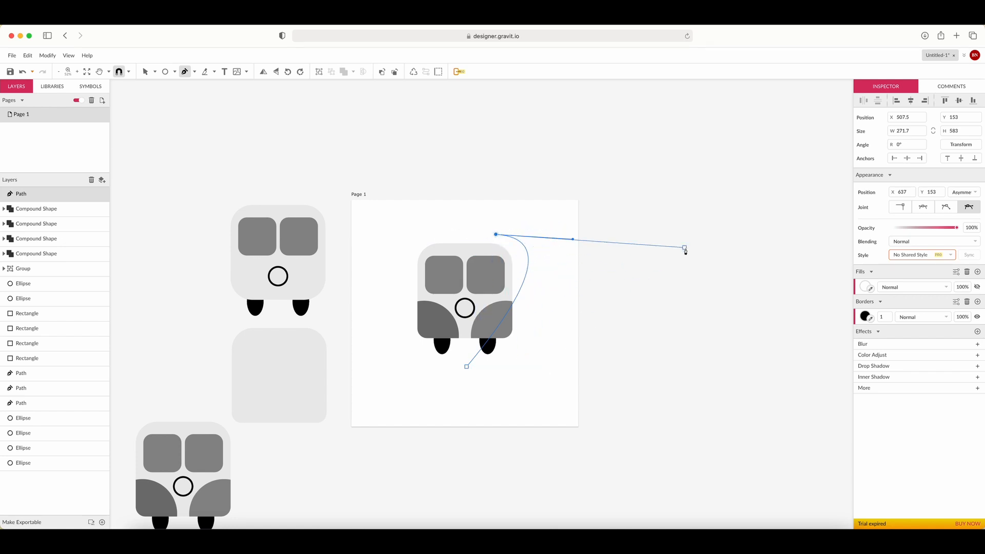
pyautogui.moveTo(573, 368); pyautogui.dragTo(535, 509)
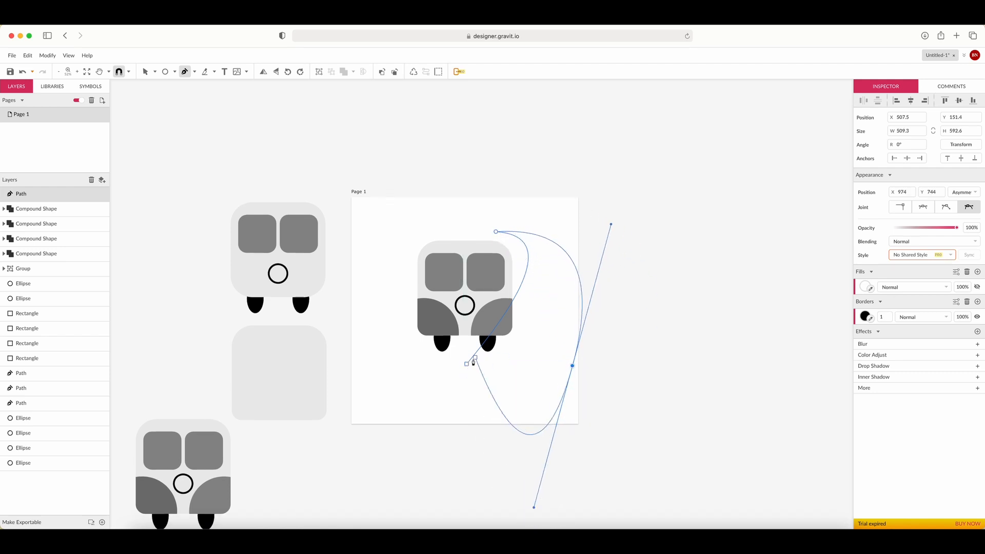
pyautogui.click(466, 364)
pyautogui.scroll(-2, 528, 441)
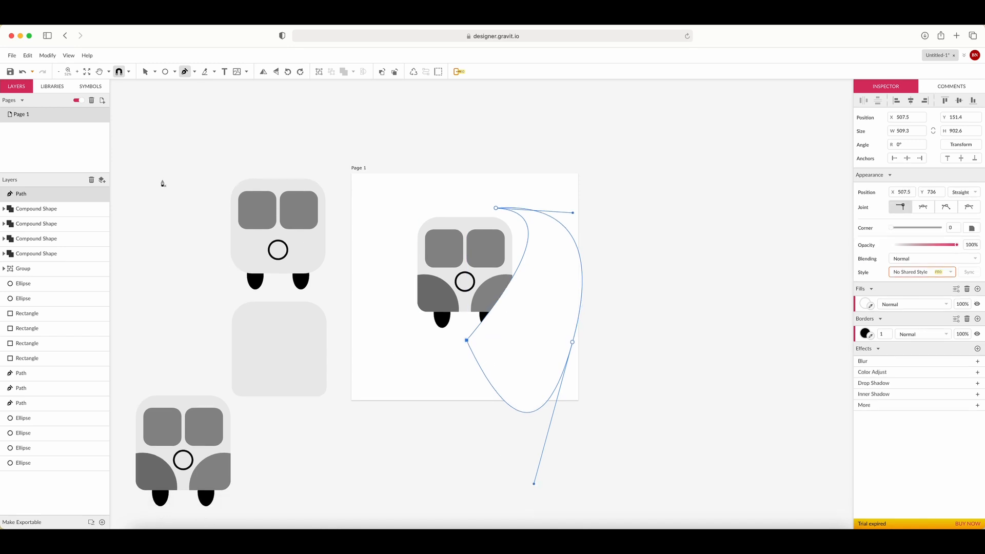
# Step: Reshape the curved path at its lower-right anchor with the Subselect tool, pulling the lower handle upward and changing the anchor's joint type
pyautogui.click(145, 71)
pyautogui.click(155, 72)
pyautogui.click(172, 96)
pyautogui.moveTo(542, 488)
pyautogui.mouseDown()
pyautogui.moveTo(565, 386)
pyautogui.moveTo(542, 489)
pyautogui.moveTo(584, 379)
pyautogui.moveTo(543, 488)
pyautogui.moveTo(568, 411)
pyautogui.moveTo(568, 311)
pyautogui.mouseUp()
pyautogui.click(580, 348)
pyautogui.click(947, 206)
pyautogui.click(581, 349)
pyautogui.click(580, 348)
# Step: Move the curved path left to about X 382, Y 134 with the Pointer tool and place it at the bottom of the layer stack
pyautogui.click(155, 72)
pyautogui.click(174, 85)
pyautogui.moveTo(547, 261); pyautogui.dragTo(519, 257)
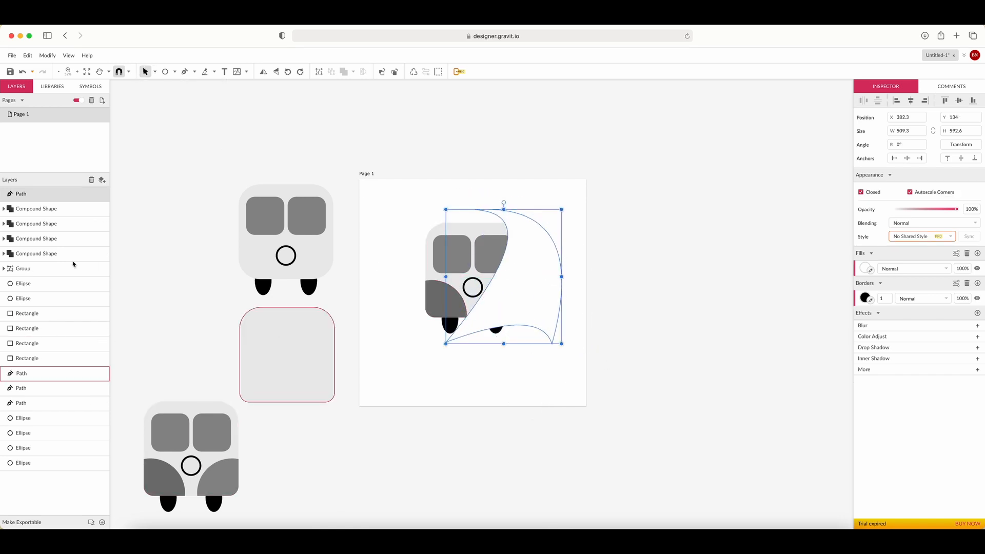
pyautogui.click(35, 193)
pyautogui.moveTo(35, 194); pyautogui.dragTo(30, 468)
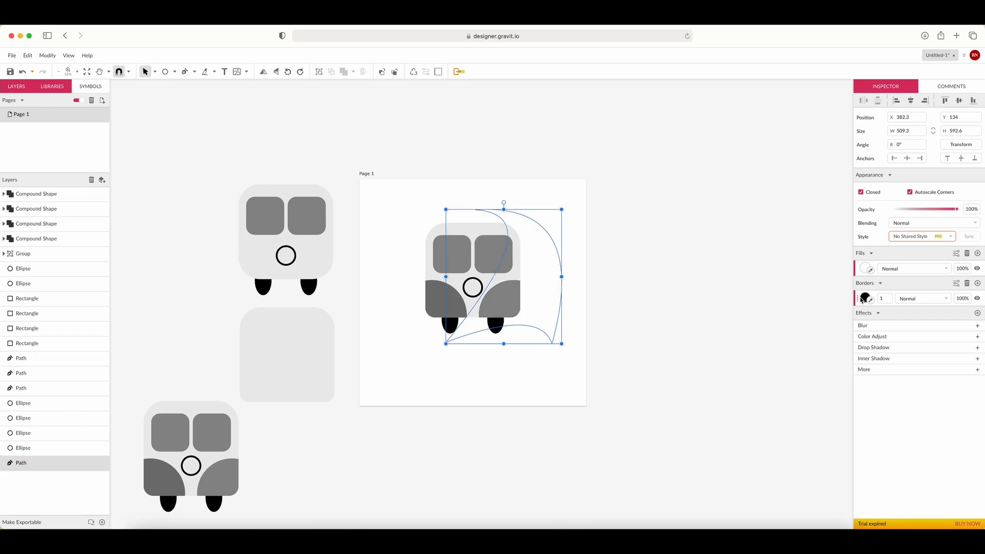
# Step: Set the curved path's border color to #2E2E2E and move the path to about X 317, Y 149
pyautogui.click(862, 300)
pyautogui.click(560, 267)
pyautogui.click(892, 442)
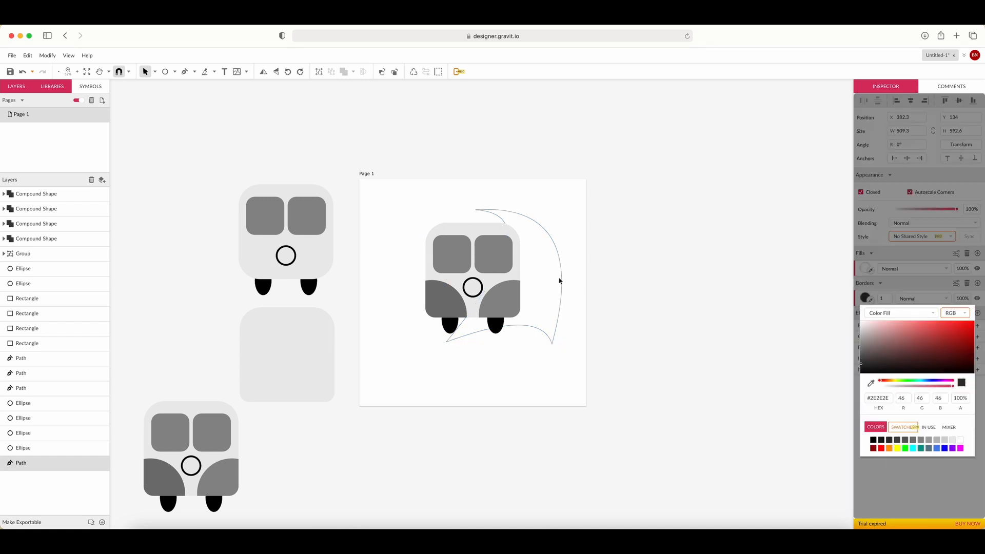
pyautogui.click(559, 280)
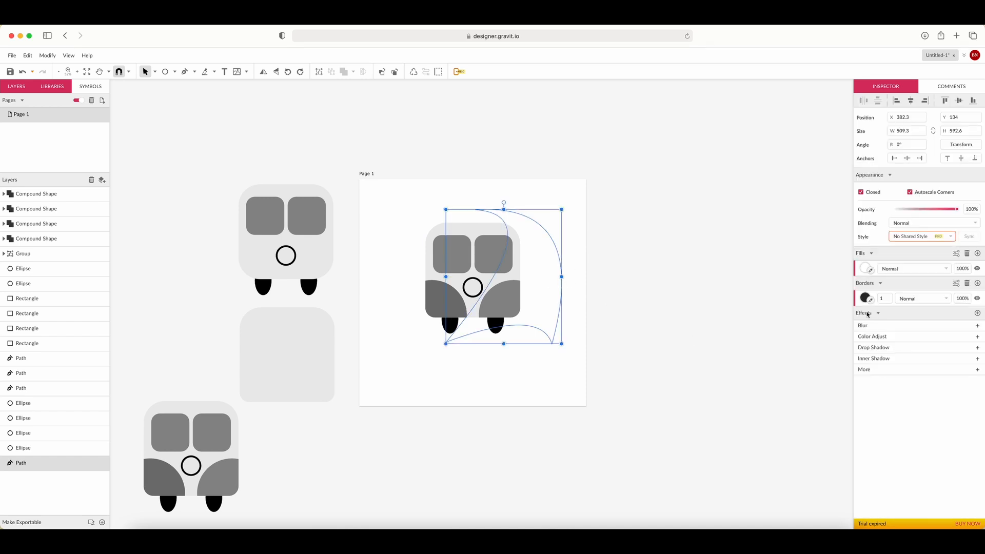
pyautogui.moveTo(552, 239); pyautogui.dragTo(538, 243)
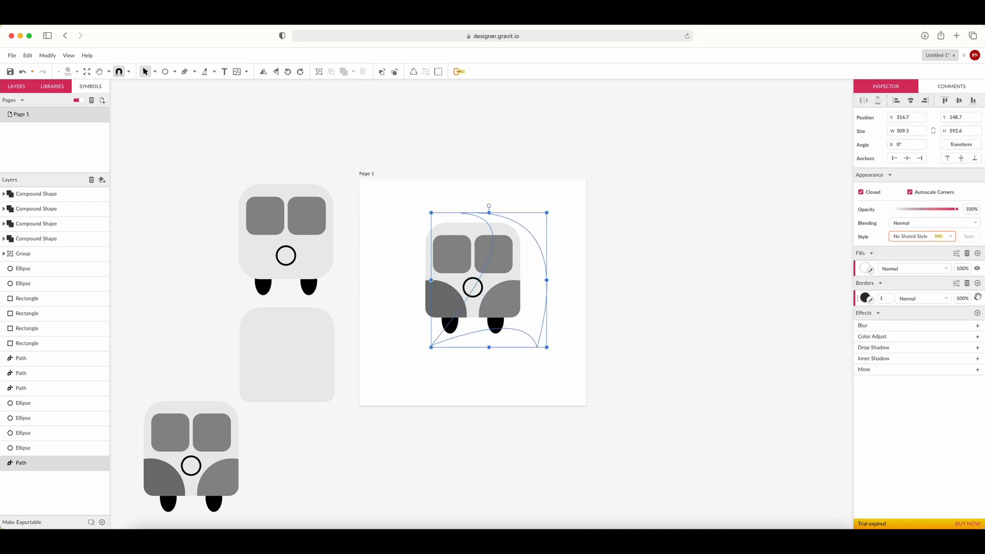
# Step: Fill the large curved path with dark gray and move it slightly left to about X 309, Y 149
pyautogui.click(867, 270)
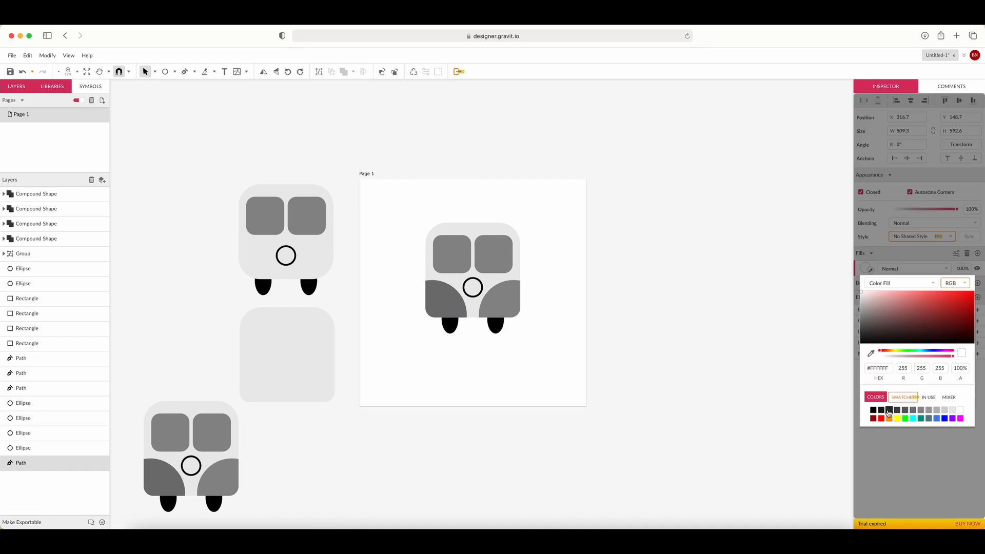
pyautogui.click(889, 413)
pyautogui.click(541, 287)
pyautogui.moveTo(541, 283); pyautogui.dragTo(541, 279)
pyautogui.click(564, 284)
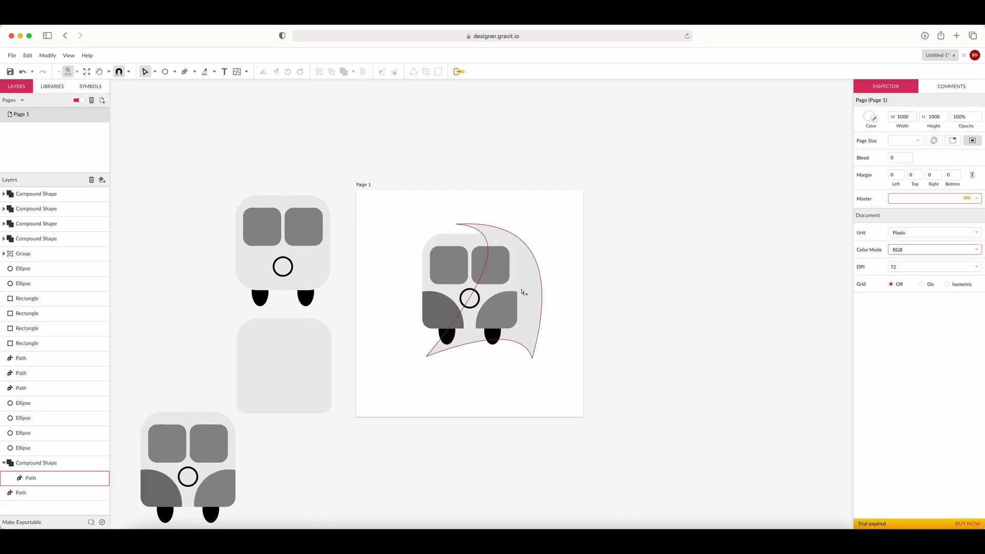
# Step: Try offsetting a copy of the curved path to about X 491, Y 269 inside the compound shape, and delete that copy
pyautogui.click(522, 288)
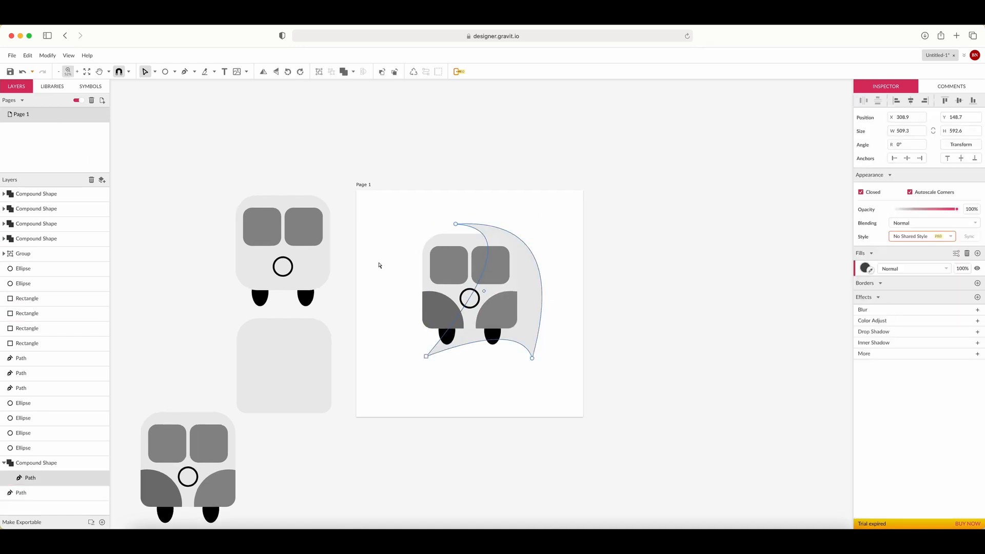
pyautogui.click(155, 72)
pyautogui.click(163, 84)
pyautogui.moveTo(521, 325); pyautogui.dragTo(570, 352)
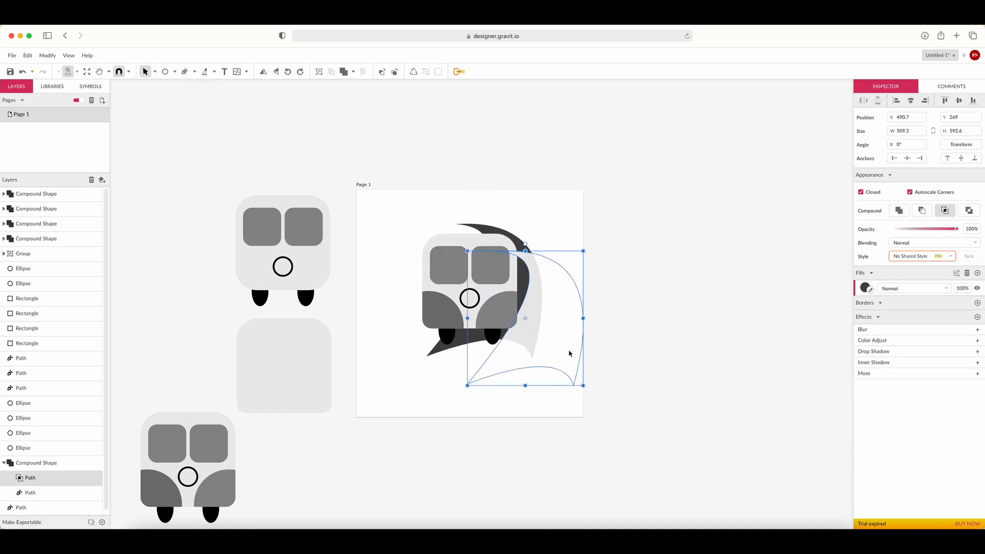
pyautogui.press('Delete')
# Step: Draw a closed curved path about 241 px wide and 431 px high over the swoosh's lower-right end with the Pen tool
pyautogui.click(186, 72)
pyautogui.scroll(2, 536, 301)
pyautogui.scroll(-3, 533, 303)
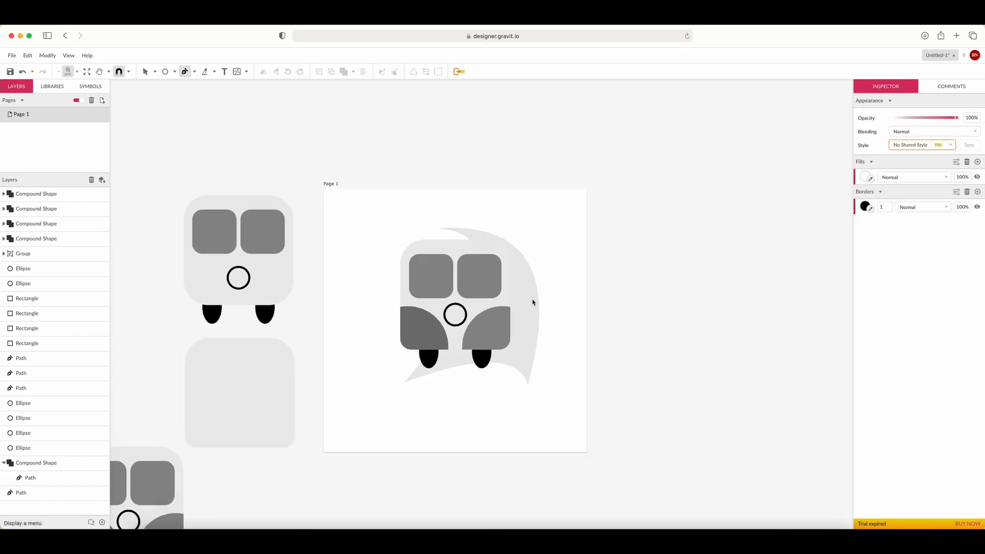
pyautogui.scroll(2, 539, 306)
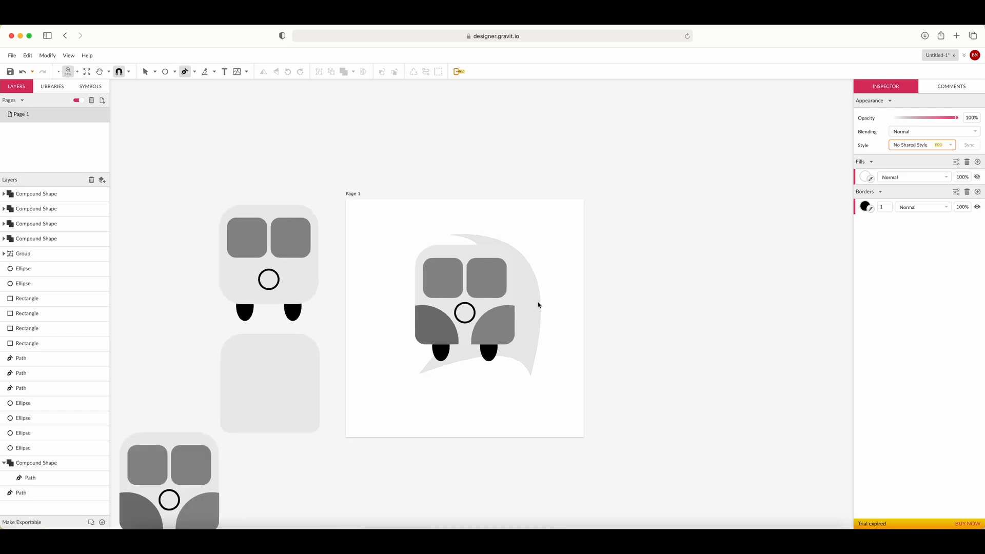
pyautogui.scroll(-5, 538, 305)
pyautogui.scroll(10, 538, 306)
pyautogui.scroll(-8, 538, 305)
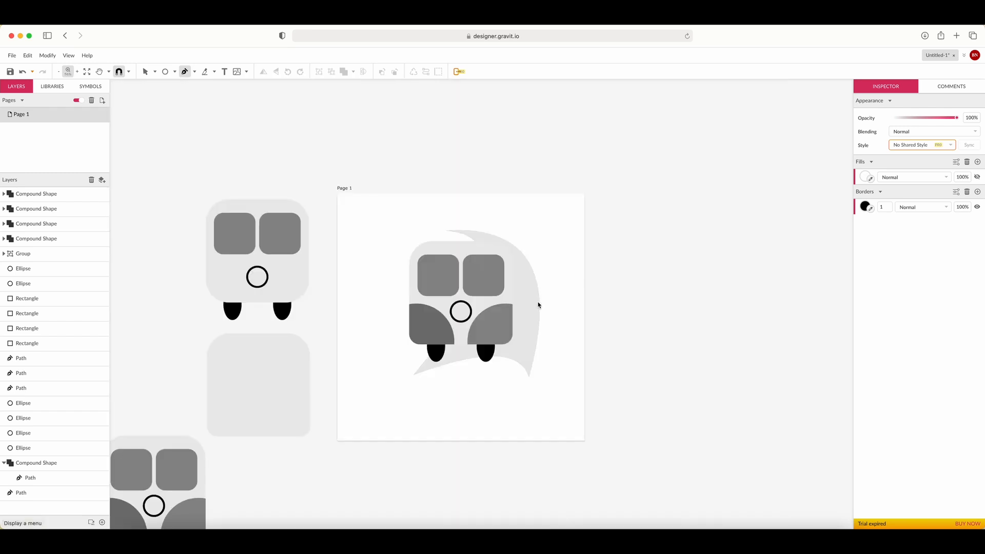
pyautogui.scroll(1, 539, 305)
pyautogui.click(195, 72)
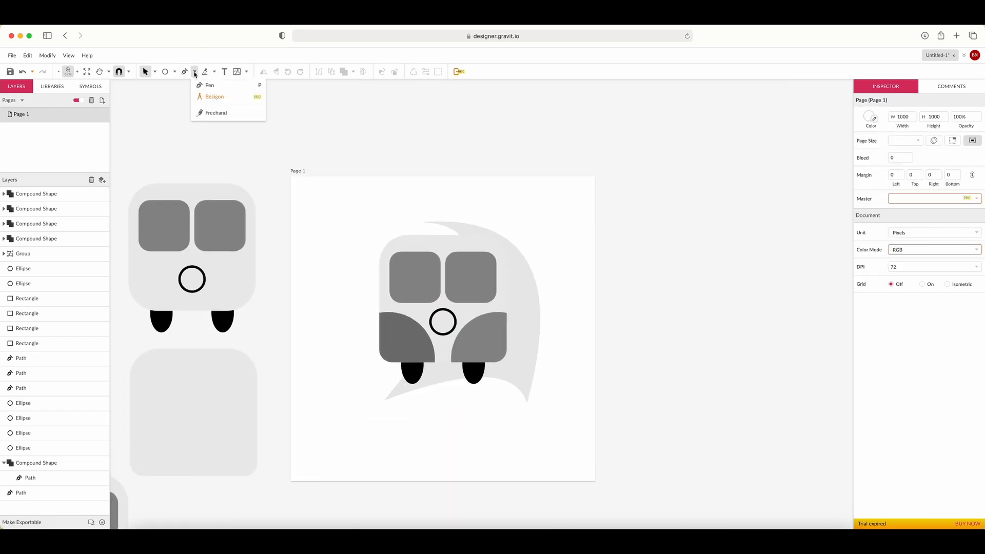
pyautogui.click(210, 84)
pyautogui.click(536, 300)
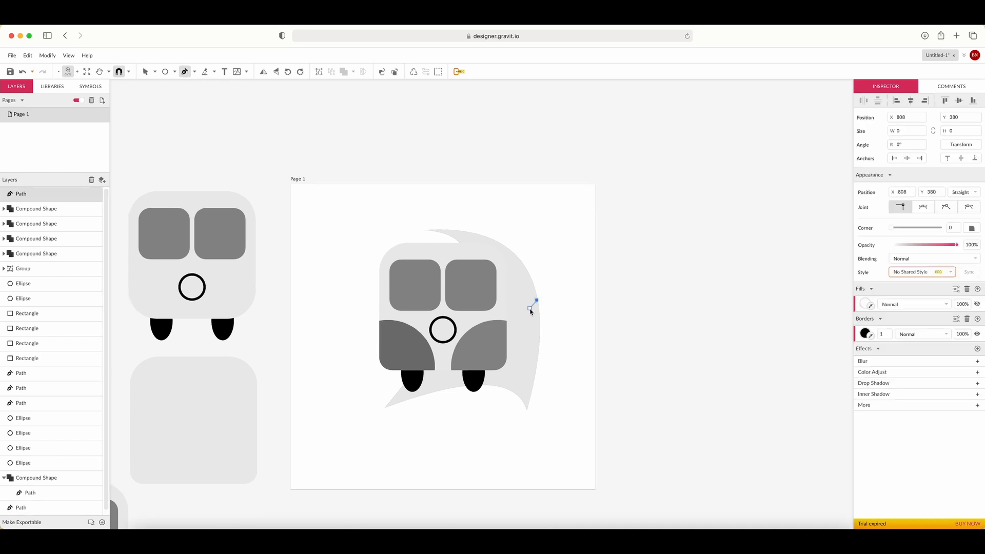
pyautogui.moveTo(500, 395); pyautogui.dragTo(461, 419)
pyautogui.click(561, 431)
pyautogui.moveTo(537, 300); pyautogui.dragTo(512, 303)
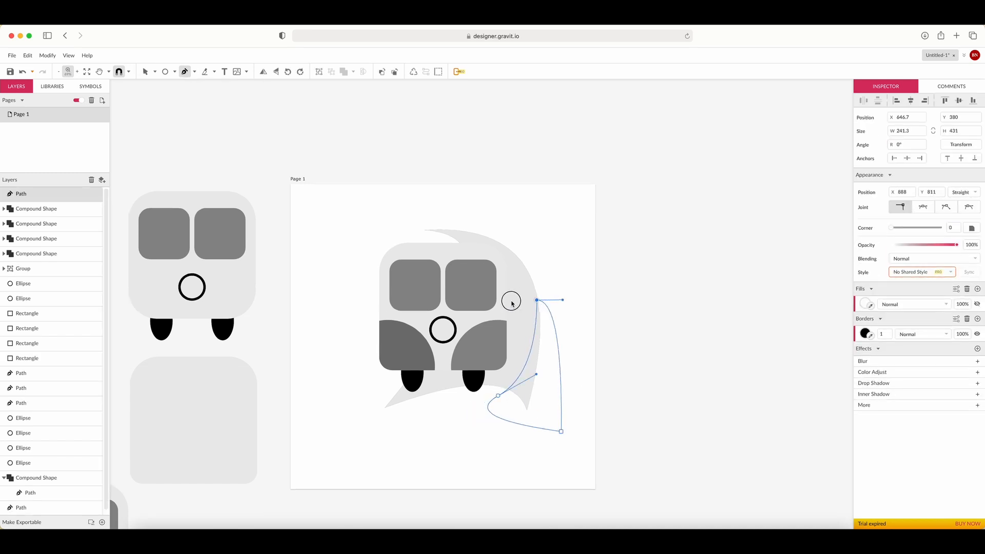
# Step: Intersect the new path with the light gray curved shape to leave a narrow sliver at the swoosh's lower right
pyautogui.scroll(1, 359, 205)
pyautogui.click(146, 72)
pyautogui.keyDown('shift'); pyautogui.click(530, 306); pyautogui.keyUp('shift')
pyautogui.click(352, 73)
pyautogui.click(375, 106)
pyautogui.click(561, 235)
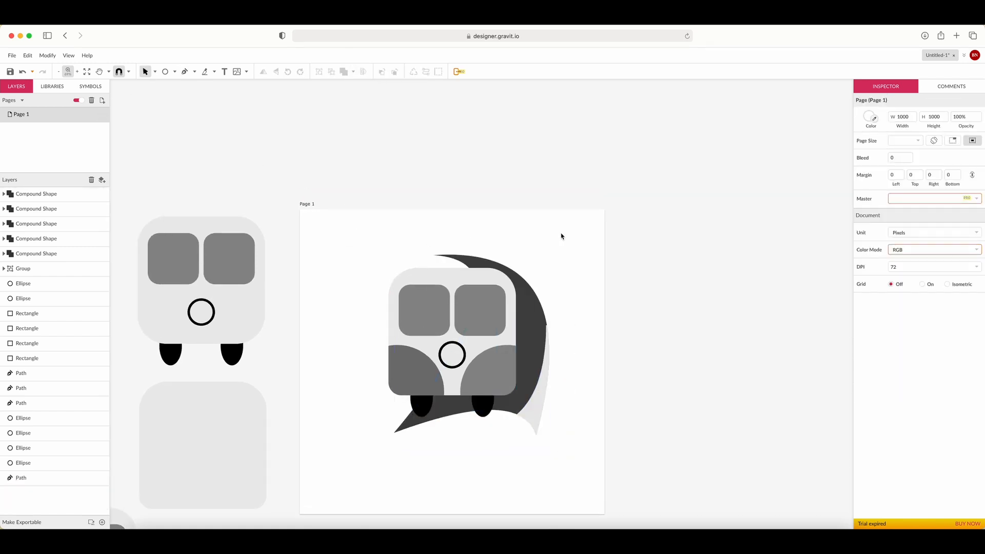
# Step: Nudge the top anchor of the sliver's intersecting path slightly right and down with the Subselect tool
pyautogui.scroll(1, 554, 347)
pyautogui.scroll(5, 539, 338)
pyautogui.scroll(-5, 537, 339)
pyautogui.scroll(1, 539, 339)
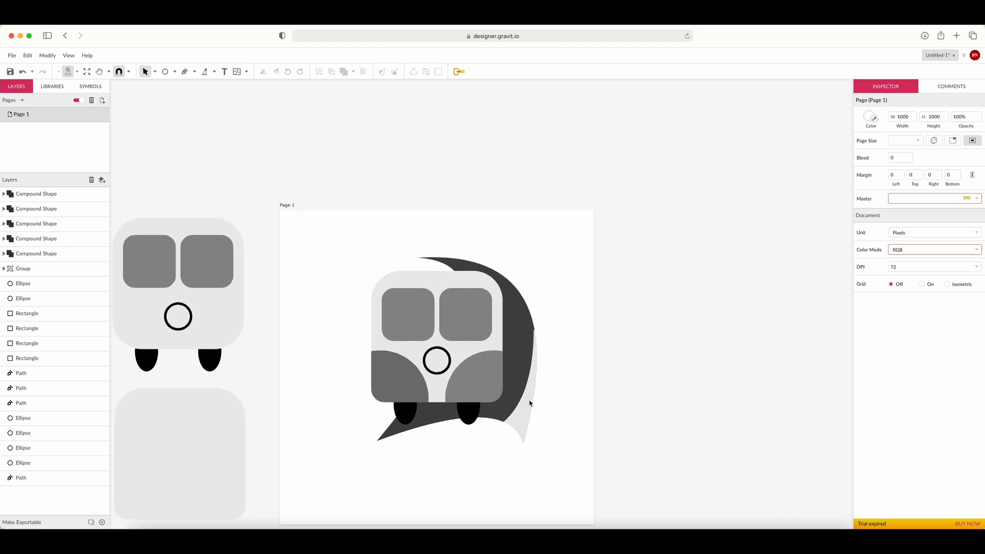
pyautogui.click(535, 337)
pyautogui.click(155, 72)
pyautogui.scroll(4, 541, 345)
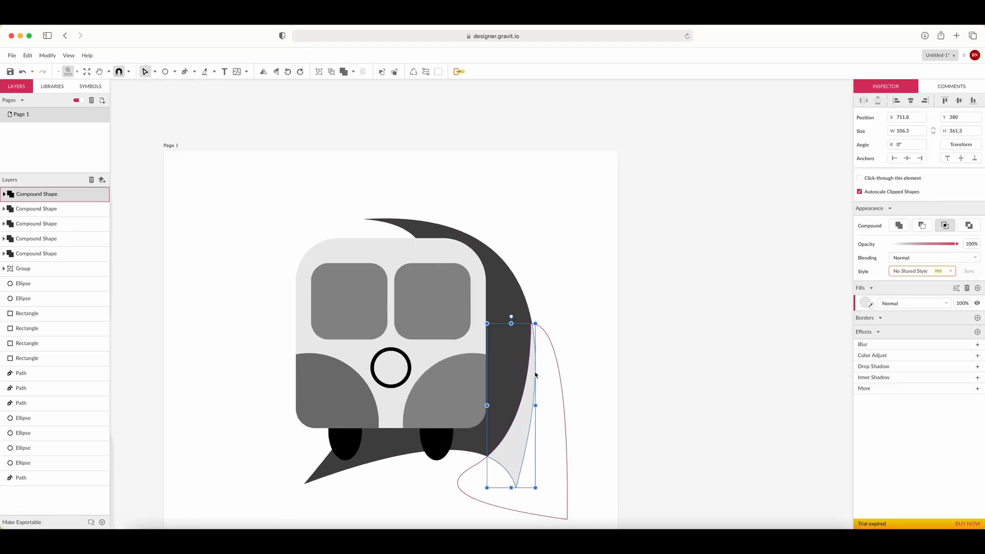
pyautogui.doubleClick(530, 372)
pyautogui.scroll(1, 532, 323)
pyautogui.scroll(-1, 532, 323)
pyautogui.click(532, 323)
pyautogui.moveTo(532, 323); pyautogui.dragTo(534, 325)
pyautogui.click(555, 308)
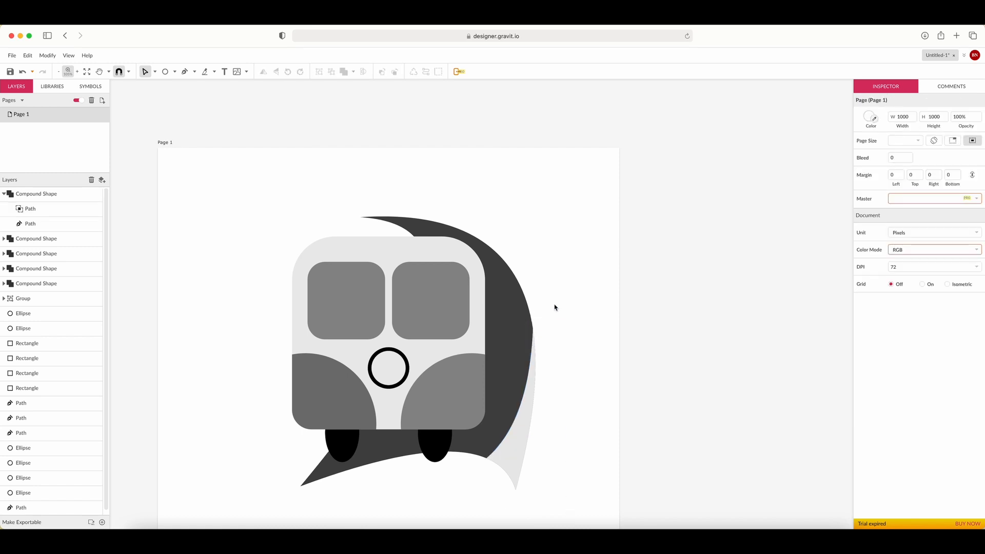
# Step: Add a second page and place it to the right of Page 1
pyautogui.scroll(-5, 238, 214)
pyautogui.click(381, 138)
pyautogui.click(275, 97)
pyautogui.scroll(-3, 275, 97)
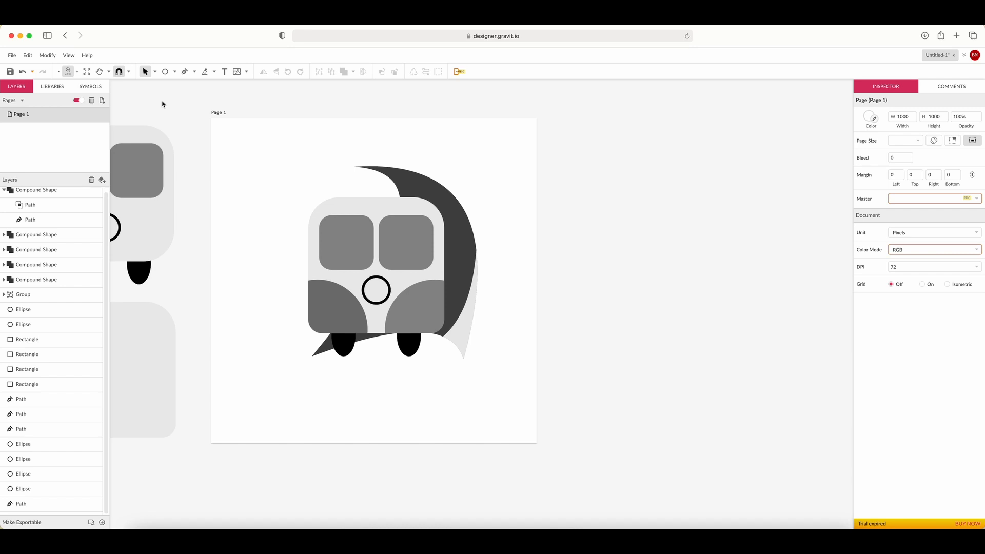
pyautogui.click(102, 100)
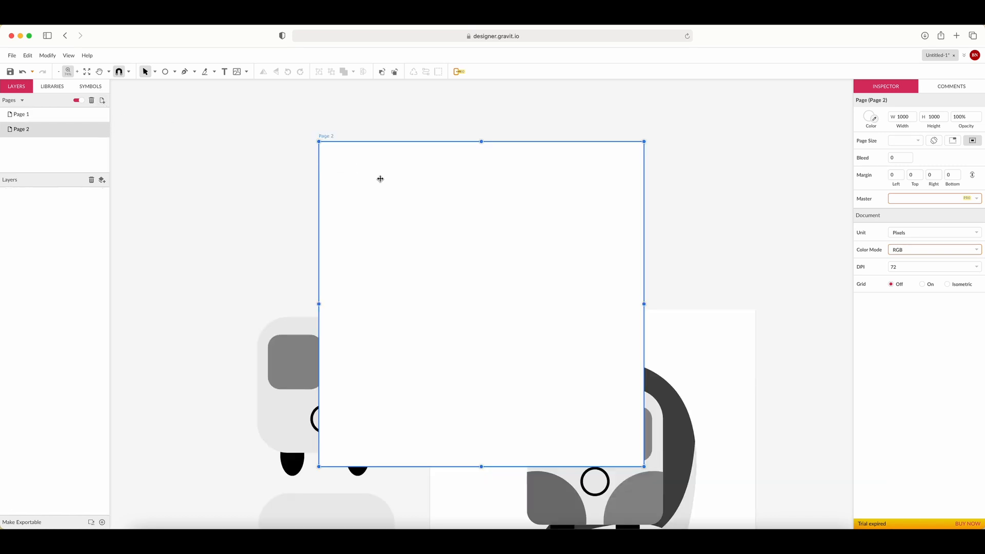
pyautogui.hscroll(5, 413, 202)
pyautogui.scroll(-3, 414, 202)
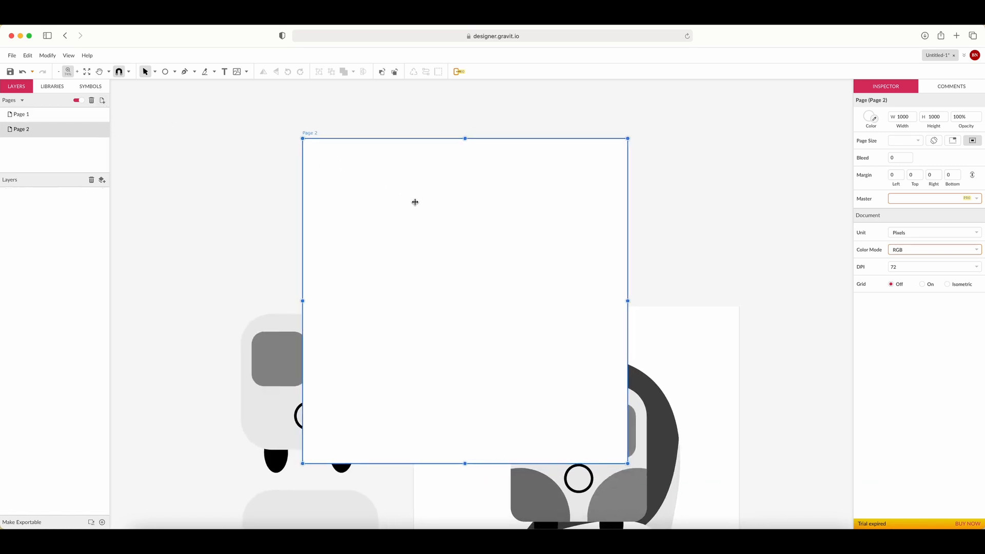
pyautogui.moveTo(334, 194); pyautogui.dragTo(769, 282)
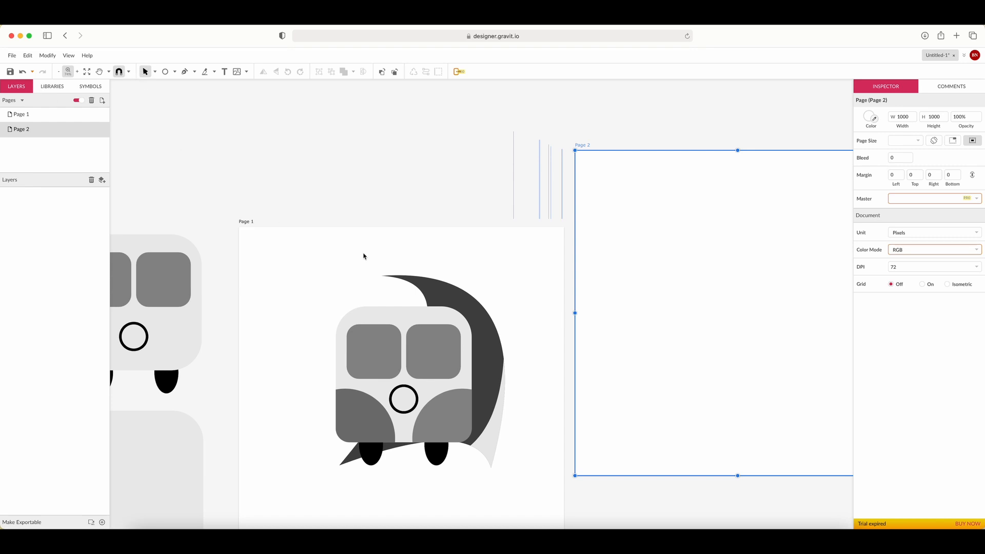
# Step: Place a copy of the complete van illustration from Page 1 onto Page 2 at about X 240, Y 171
pyautogui.click(314, 247)
pyautogui.hscroll(5, 314, 247)
pyautogui.scroll(-2, 315, 247)
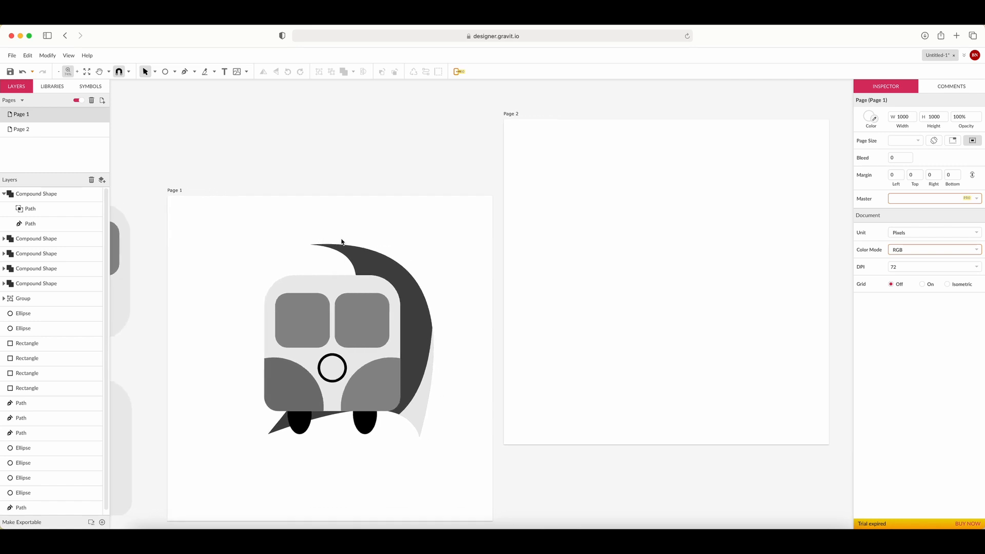
pyautogui.moveTo(195, 222); pyautogui.dragTo(411, 458)
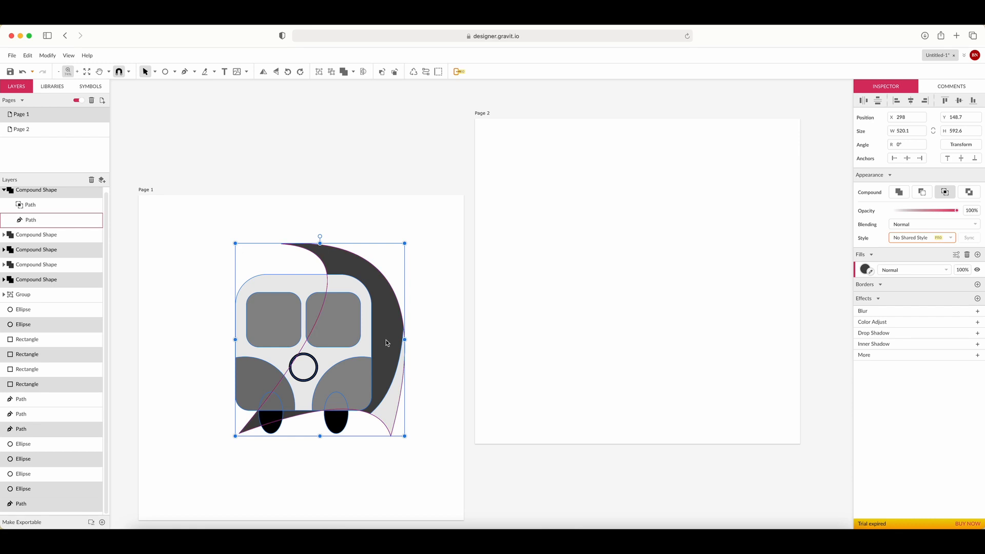
pyautogui.moveTo(384, 345); pyautogui.dragTo(625, 264)
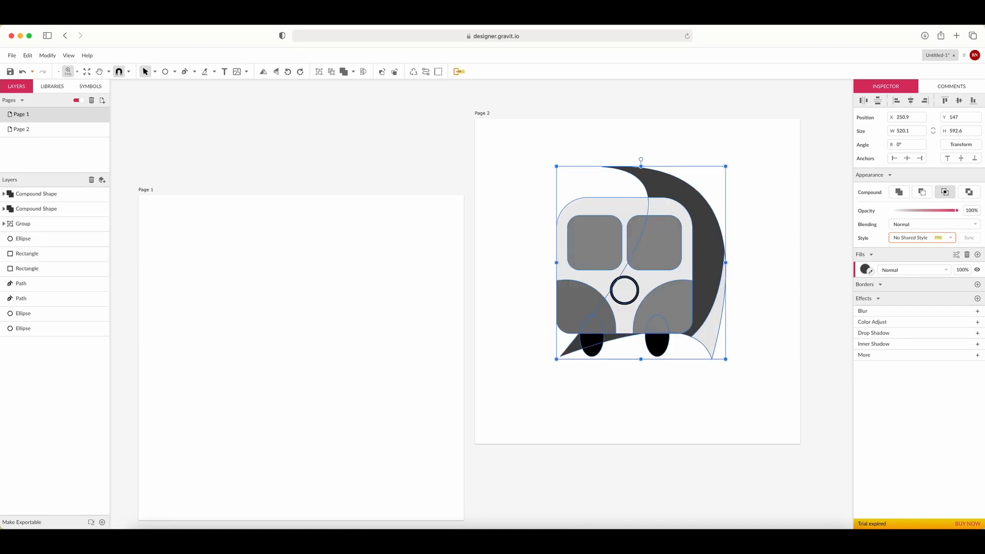
pyautogui.press('super+z')
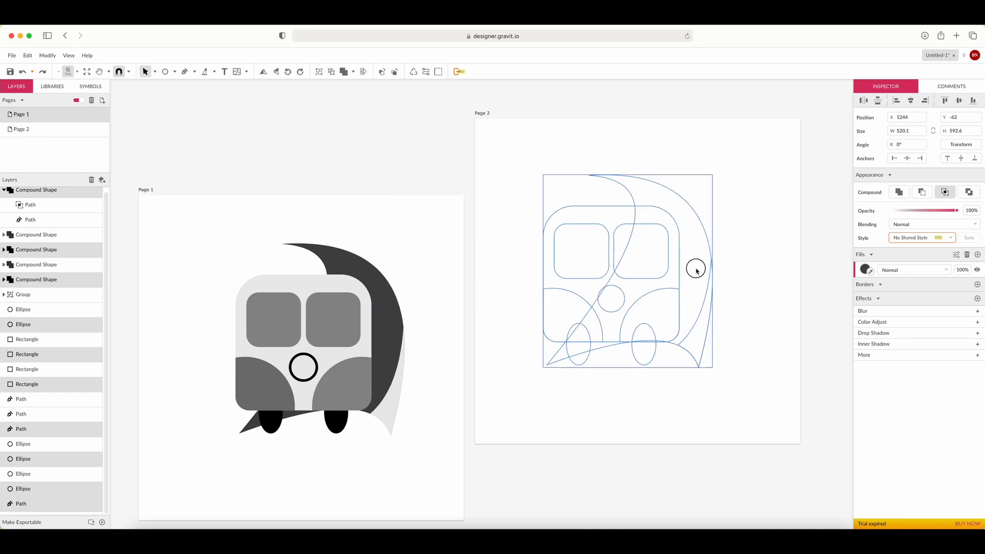
pyautogui.moveTo(697, 271); pyautogui.dragTo(706, 270)
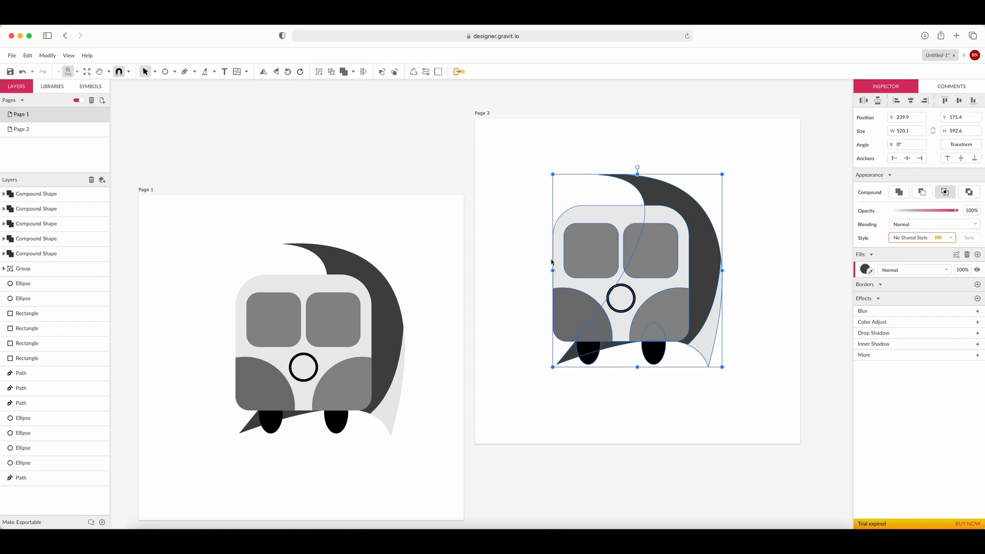
pyautogui.hscroll(5, 552, 262)
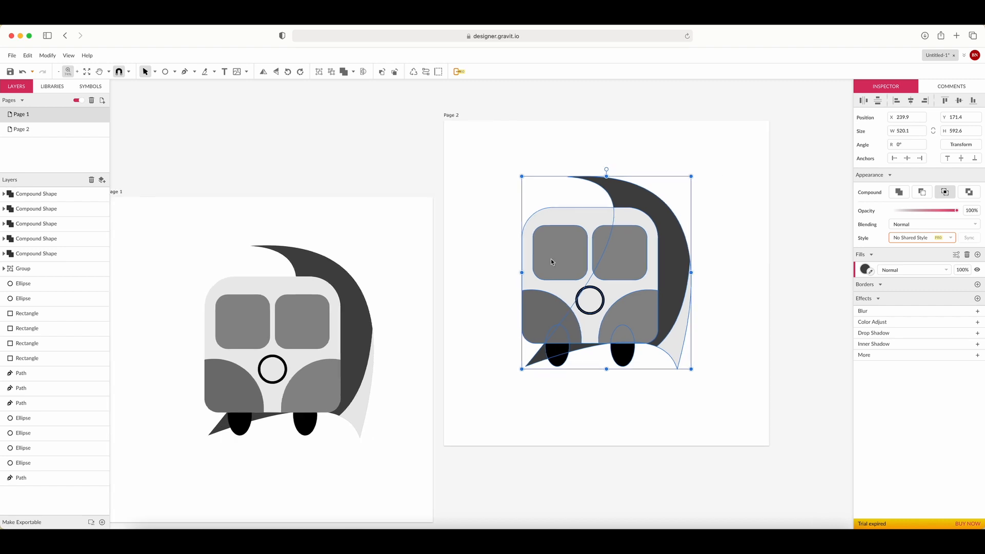
pyautogui.click(492, 252)
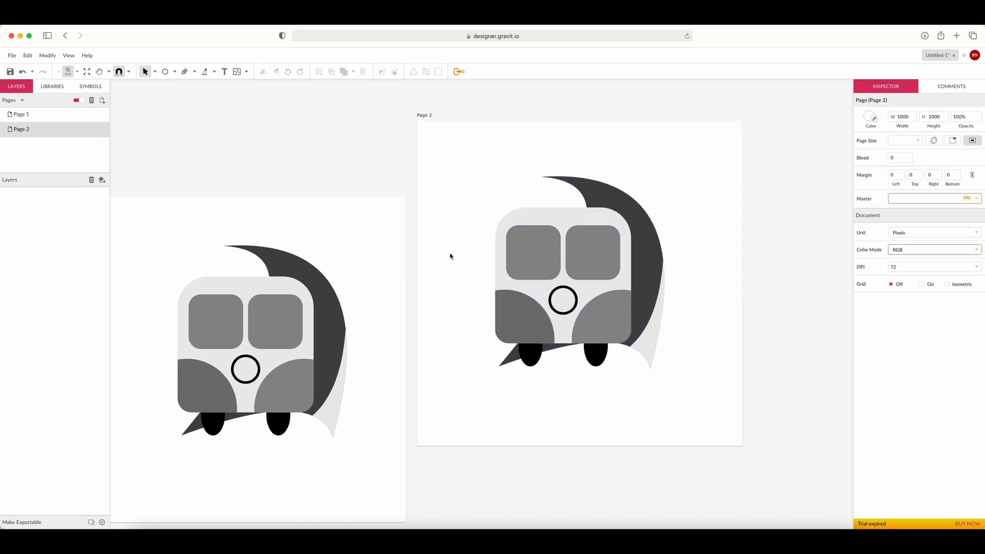
# Step: Set the fill of the large curved path on Page 2 to turquoise #14CCC9
pyautogui.click(629, 207)
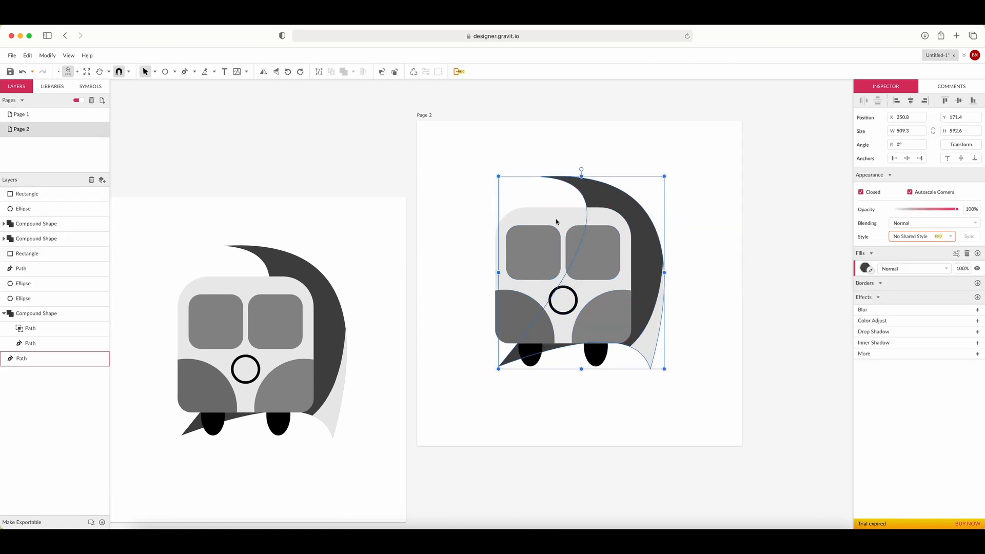
pyautogui.click(867, 269)
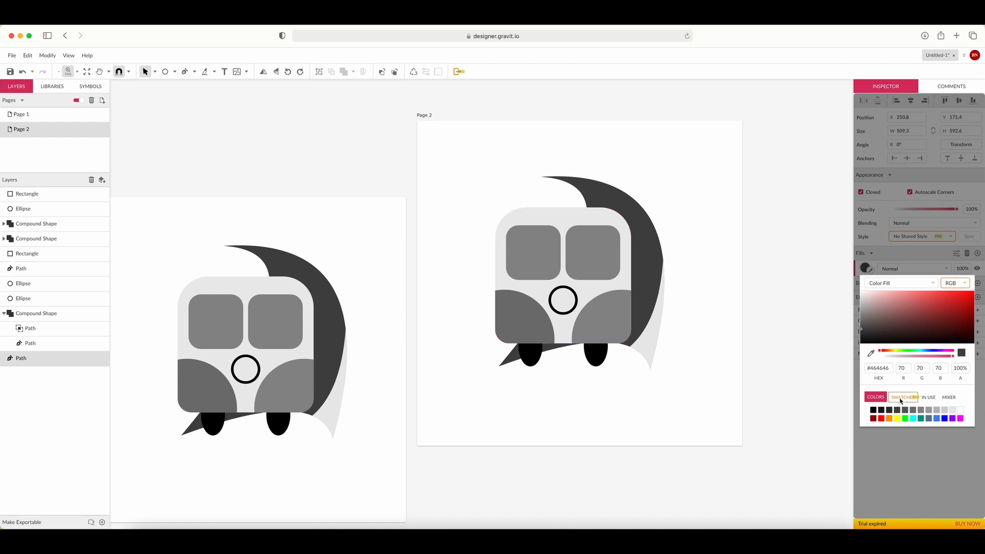
pyautogui.click(929, 399)
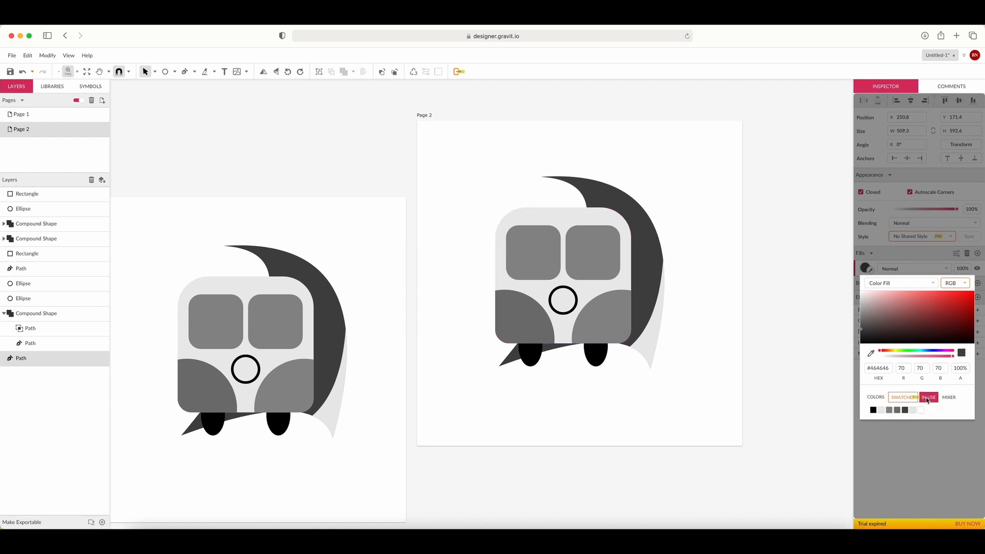
pyautogui.click(949, 398)
pyautogui.click(902, 400)
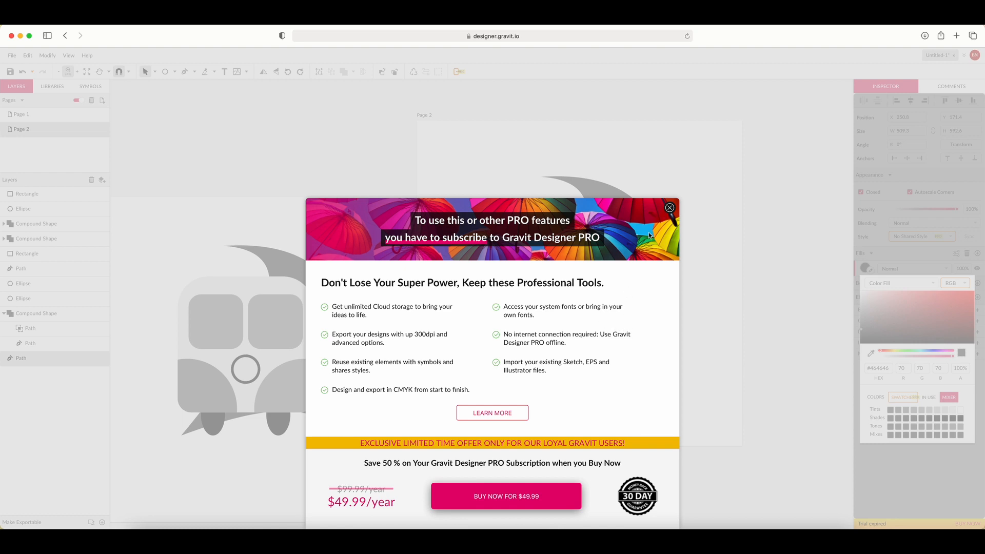
pyautogui.click(670, 208)
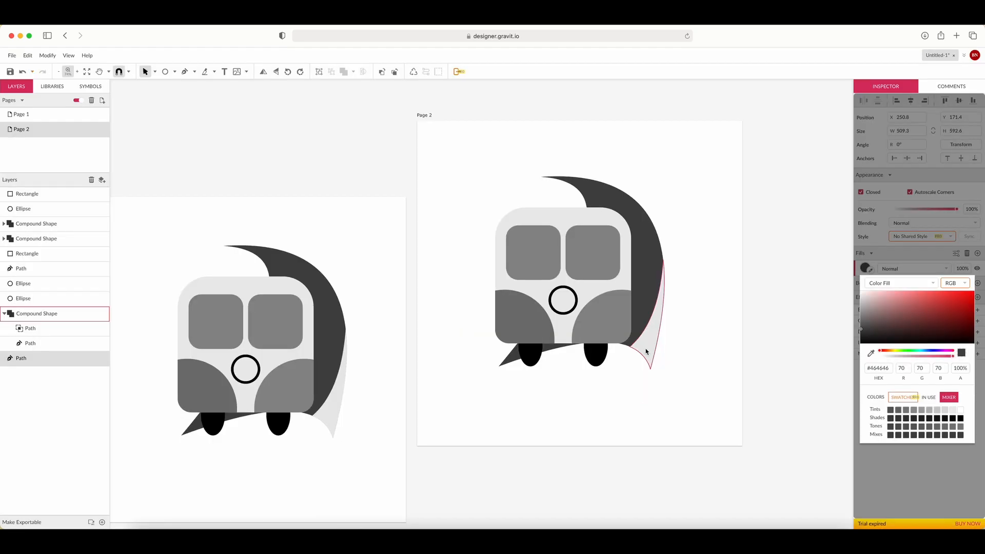
pyautogui.moveTo(883, 353); pyautogui.dragTo(892, 352)
pyautogui.click(957, 299)
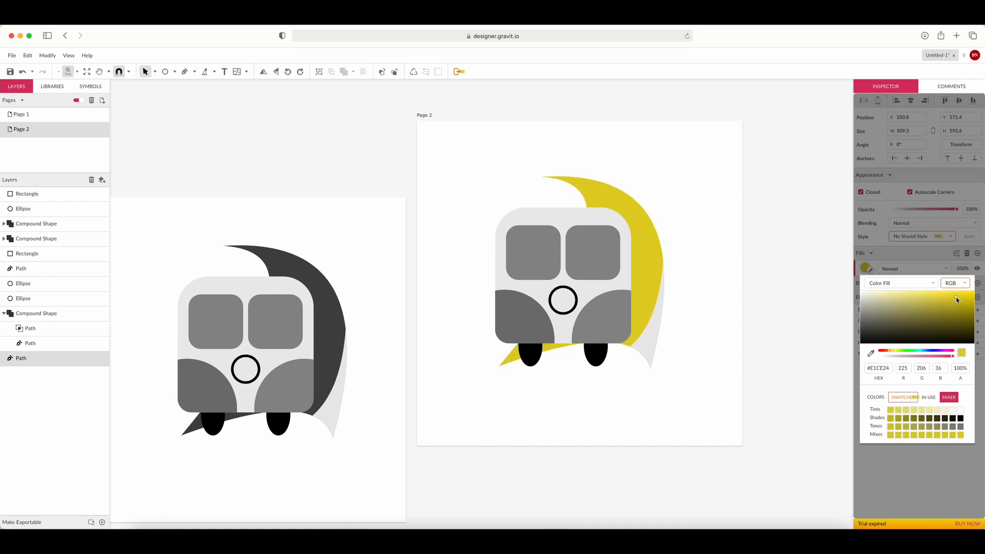
pyautogui.moveTo(915, 353); pyautogui.dragTo(916, 354)
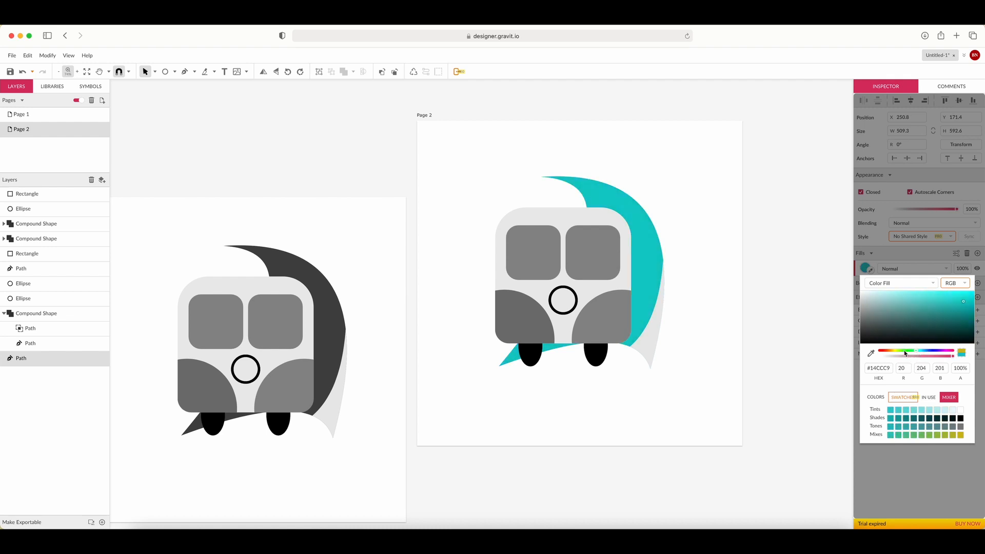
# Step: Fill the light gray sliver at the swoosh's lower right on Page 2 with the turquoise already in use
pyautogui.click(644, 345)
pyautogui.click(866, 303)
pyautogui.click(929, 432)
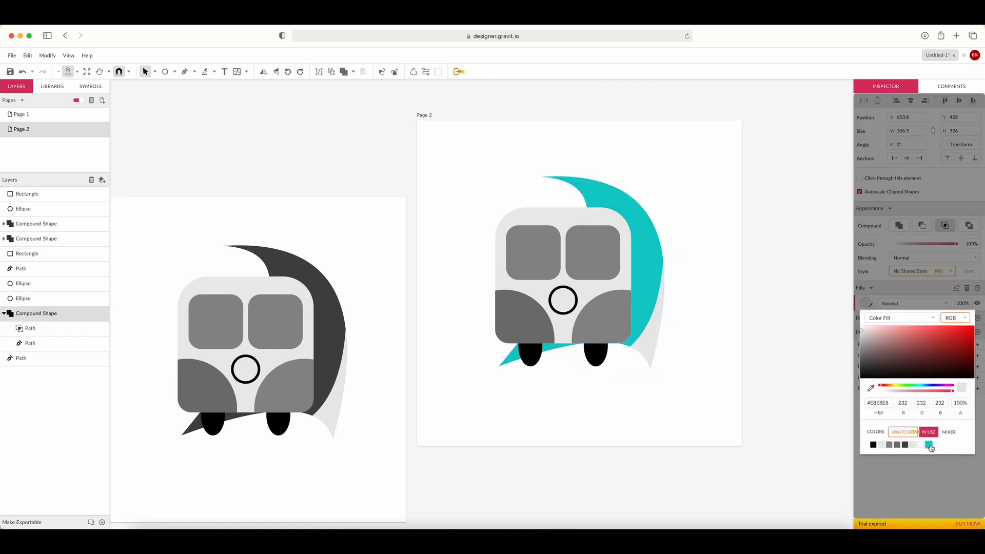
pyautogui.click(929, 444)
# Step: Try the dark teal shade #085250 on the sliver and return its fill to the in-use turquoise
pyautogui.click(949, 432)
pyautogui.click(929, 454)
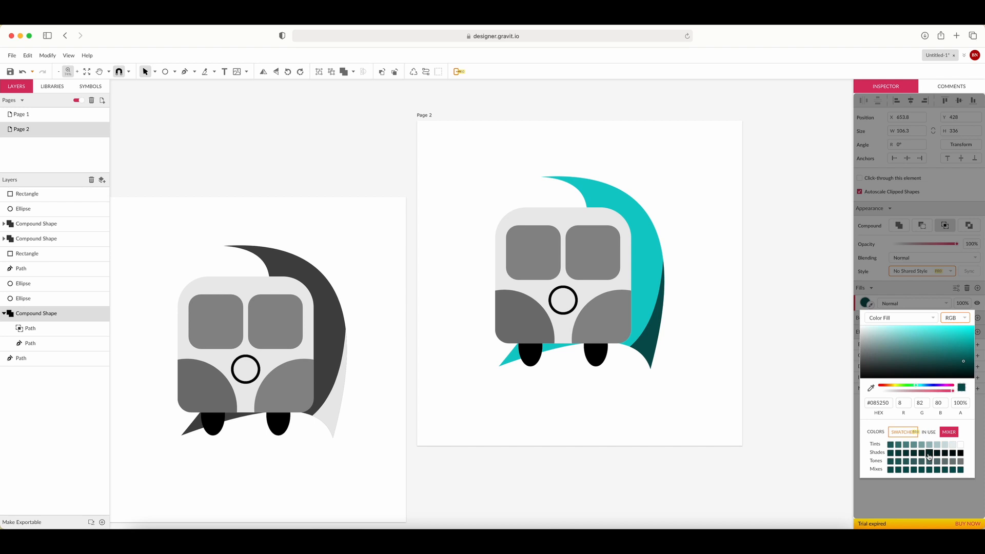
pyautogui.click(929, 432)
pyautogui.click(930, 445)
# Step: Set the fill of the large curved swoosh behind the van on Page 2 to dark teal #085250
pyautogui.click(608, 212)
pyautogui.click(866, 268)
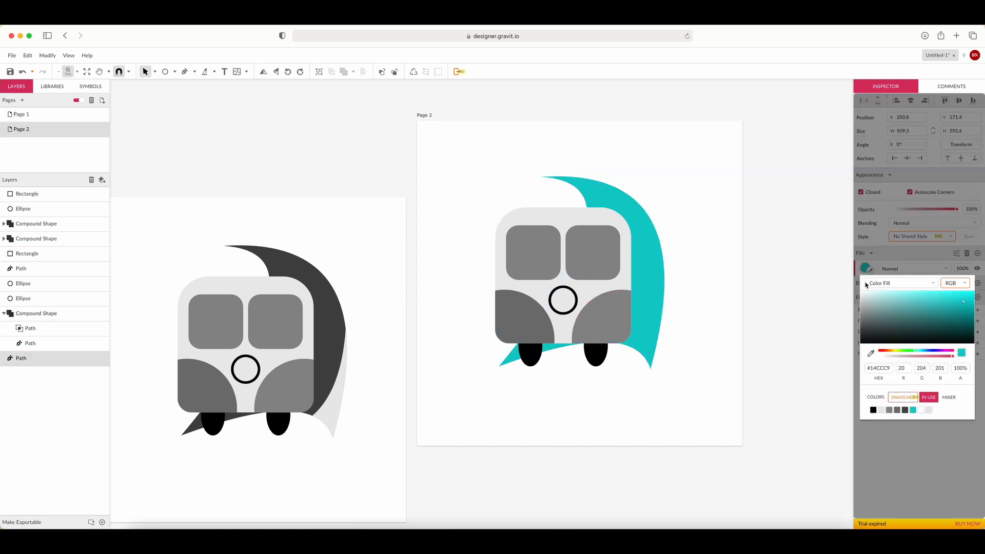
pyautogui.click(940, 432)
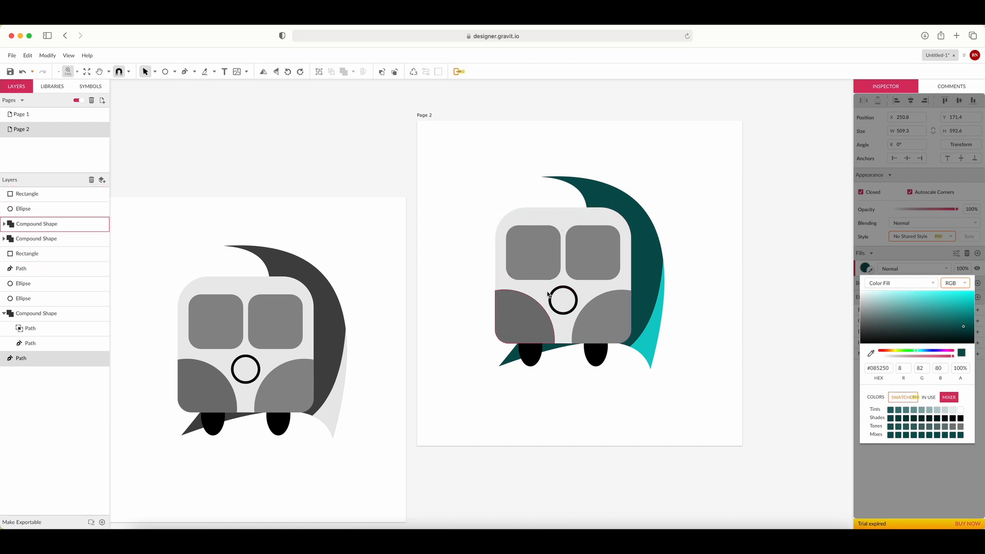
pyautogui.click(530, 333)
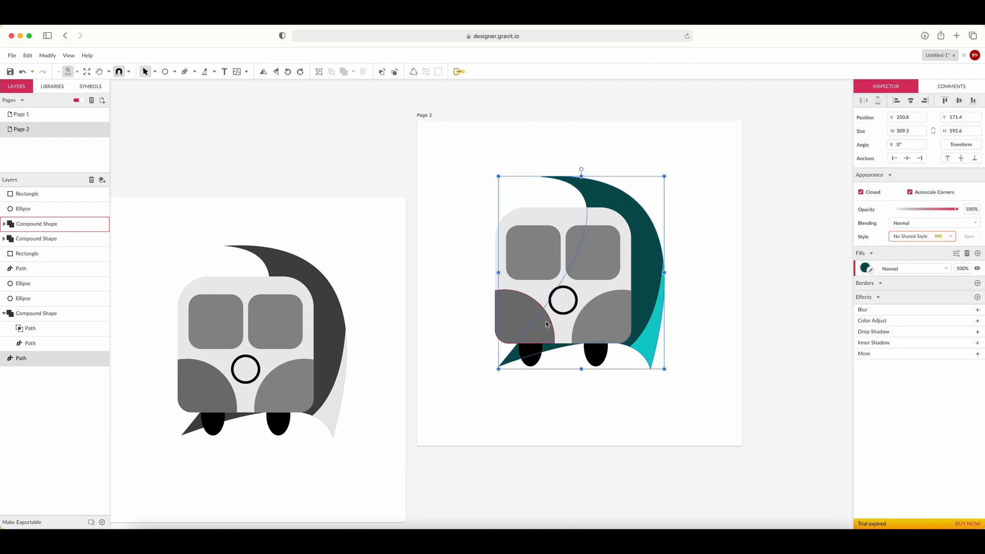
# Step: Fill the van's lower-left rounded front panel on Page 2 with yellow #DDC31B
pyautogui.click(547, 326)
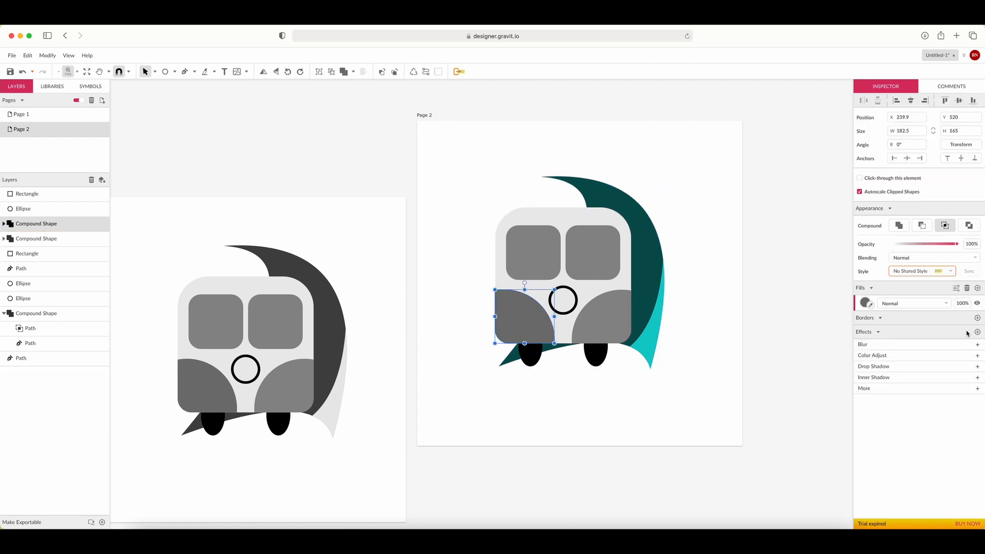
pyautogui.click(866, 302)
pyautogui.moveTo(884, 386); pyautogui.dragTo(892, 387)
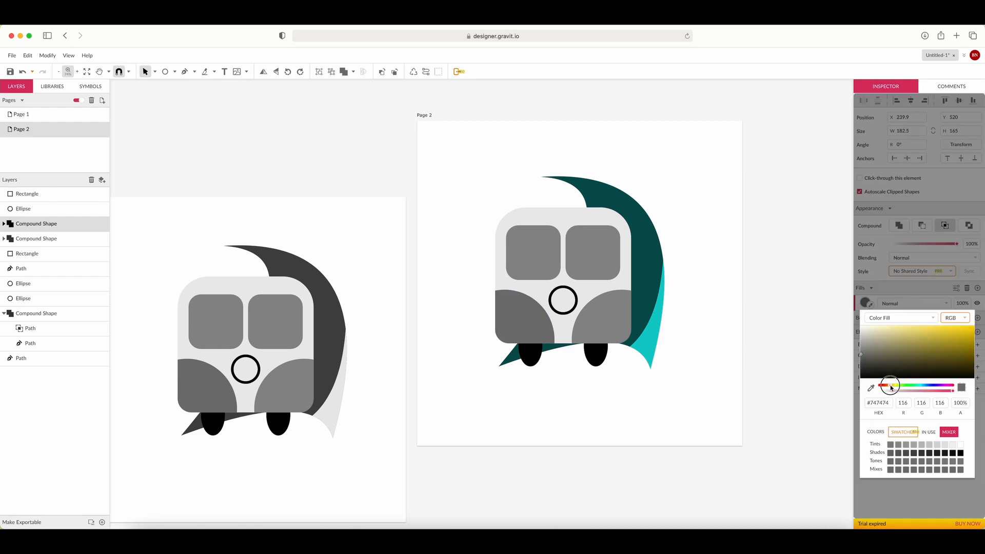
pyautogui.click(961, 334)
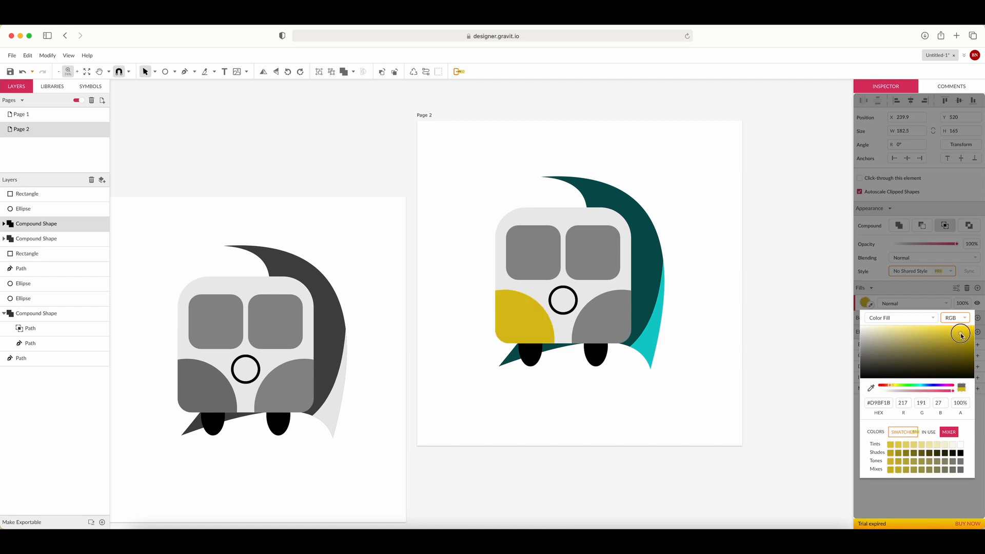
# Step: Fill the van's lower-right front panel with the in-use yellow #DDC31B
pyautogui.click(603, 320)
pyautogui.click(866, 303)
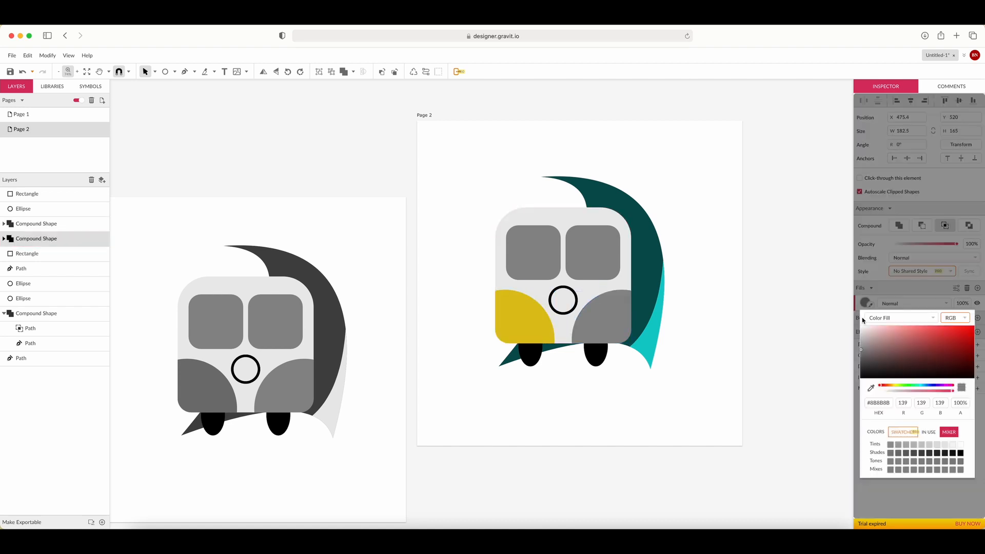
pyautogui.click(930, 433)
pyautogui.click(945, 445)
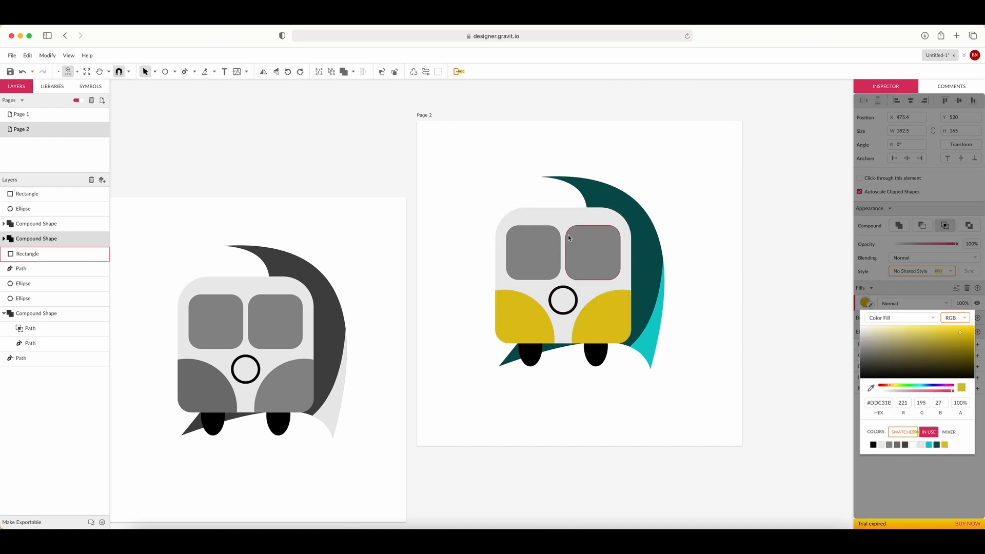
# Step: Fill both windshield windows of the Page 2 van with the in-use turquoise #14CCC9
pyautogui.click(576, 254)
pyautogui.keyDown('shift'); pyautogui.click(531, 257); pyautogui.keyUp('shift')
pyautogui.click(868, 270)
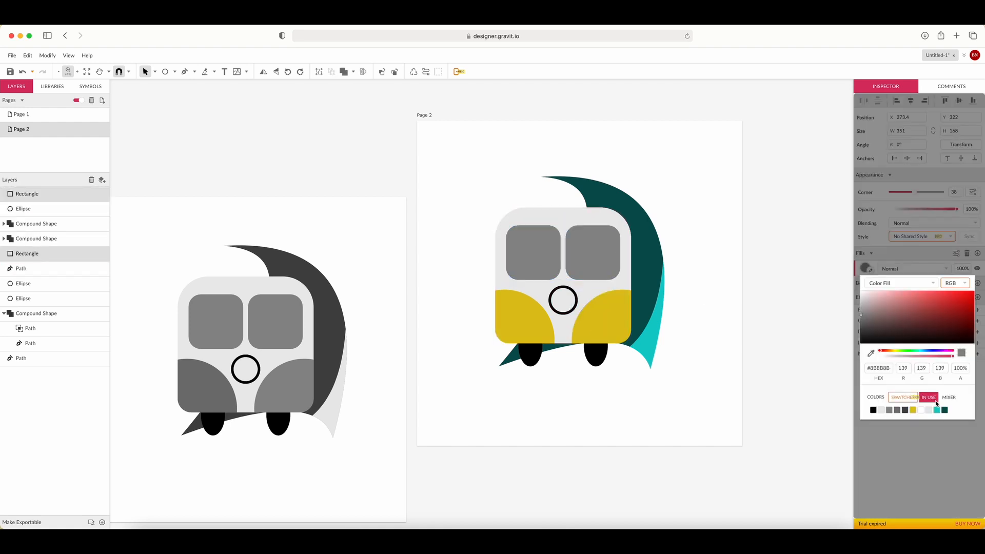
pyautogui.click(937, 411)
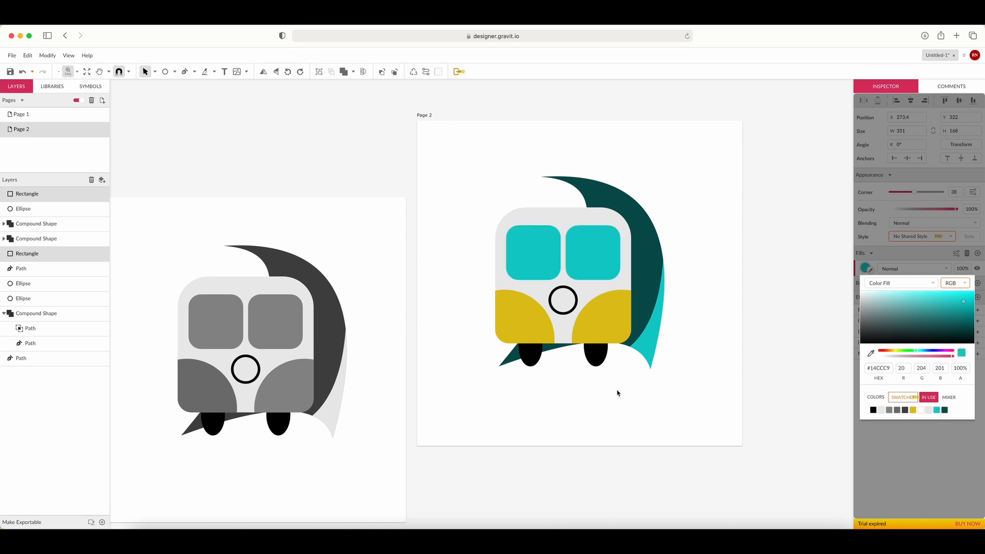
# Step: Fill both wheel ellipses of the Page 2 van with the in-use dark gray #464646
pyautogui.click(594, 358)
pyautogui.keyDown('shift'); pyautogui.click(532, 357); pyautogui.keyUp('shift')
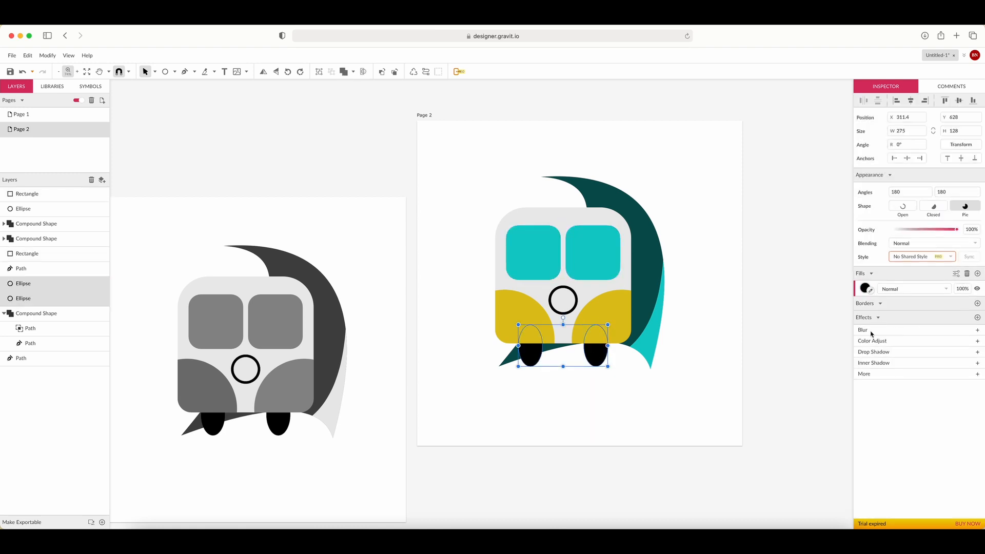
pyautogui.click(866, 288)
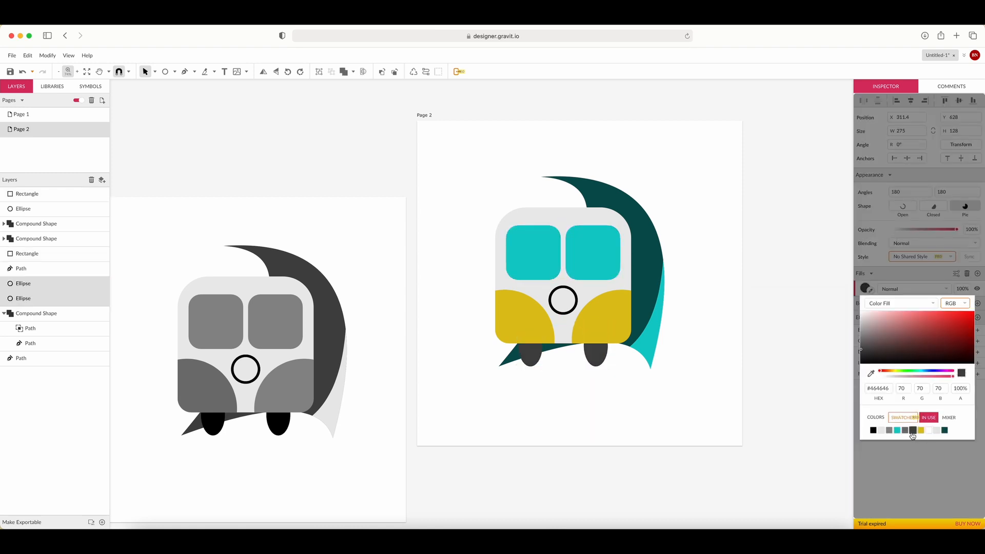
pyautogui.click(945, 431)
pyautogui.click(913, 430)
# Step: Set the border of the round front emblem to the in-use dark teal and deselect it
pyautogui.click(564, 300)
pyautogui.click(867, 319)
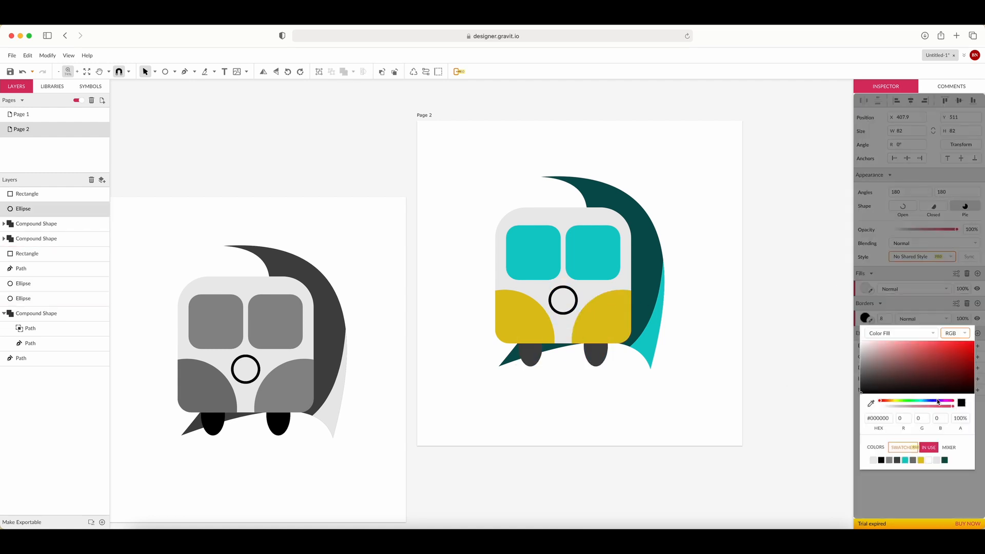
pyautogui.click(945, 457)
pyautogui.click(724, 293)
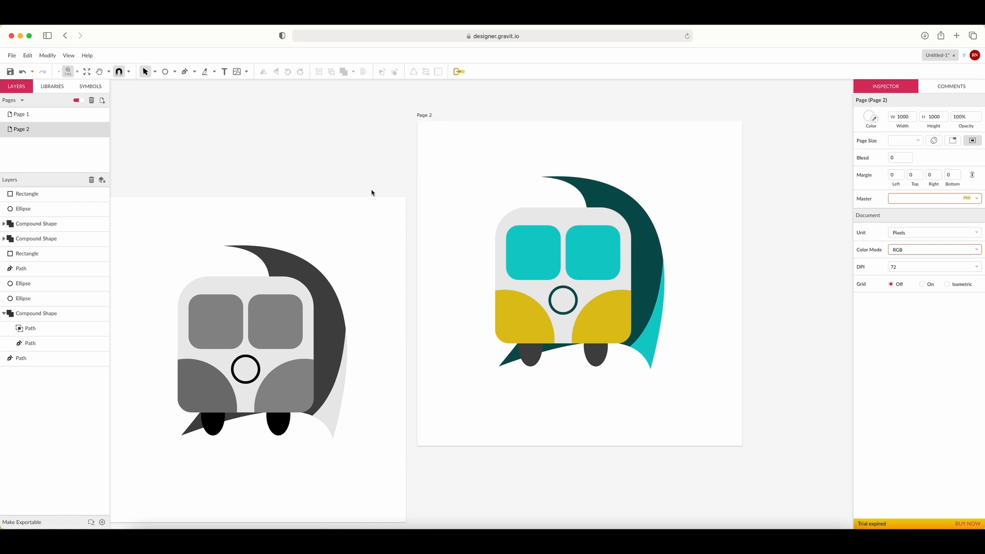
# Step: Add a blank 1000 × 1000 px third page to the document
pyautogui.click(103, 101)
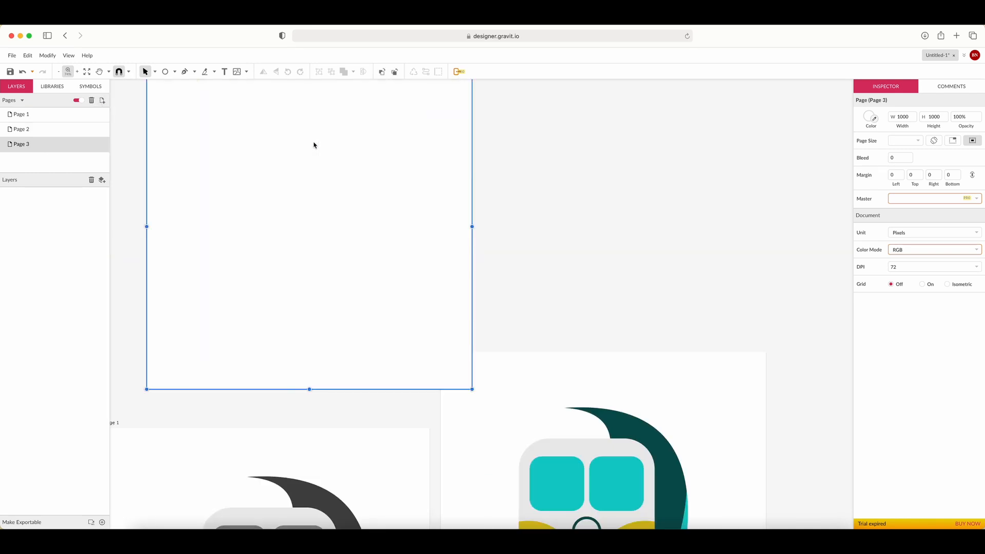
pyautogui.click(155, 72)
pyautogui.click(154, 73)
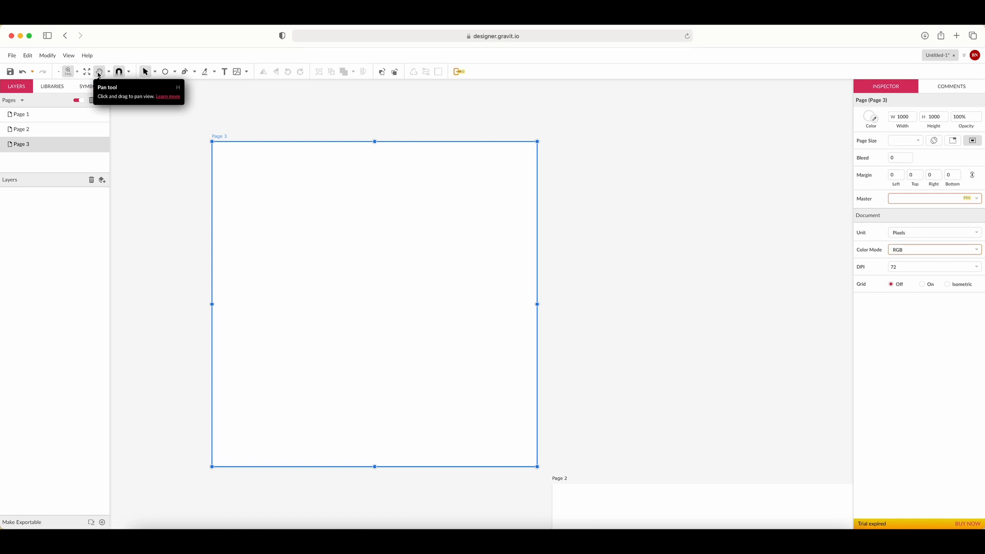
pyautogui.click(128, 72)
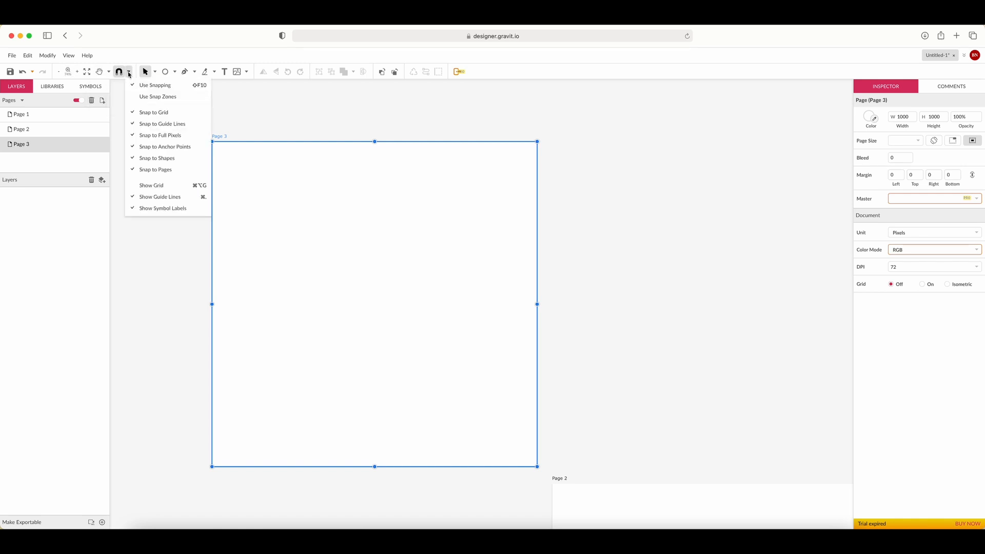
pyautogui.click(155, 73)
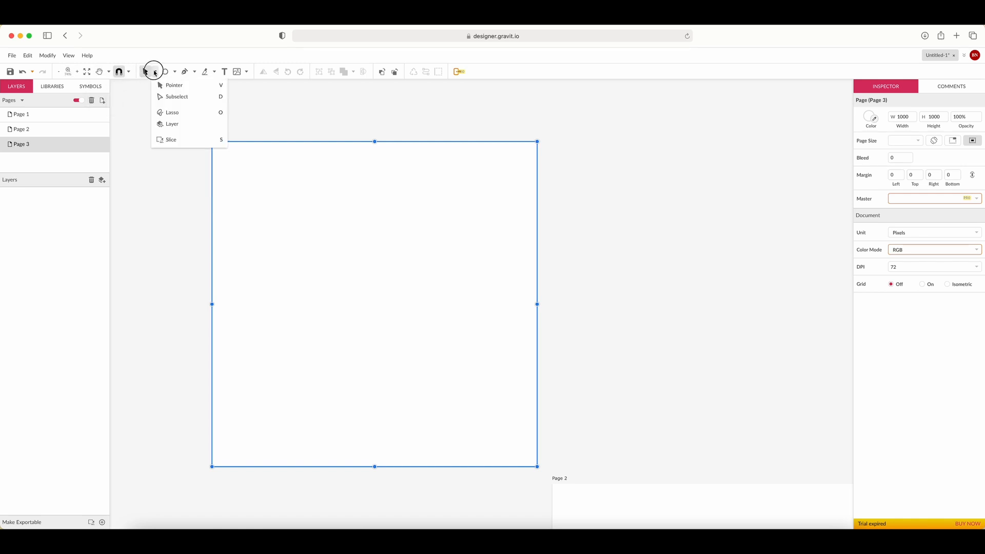
pyautogui.moveTo(176, 114)
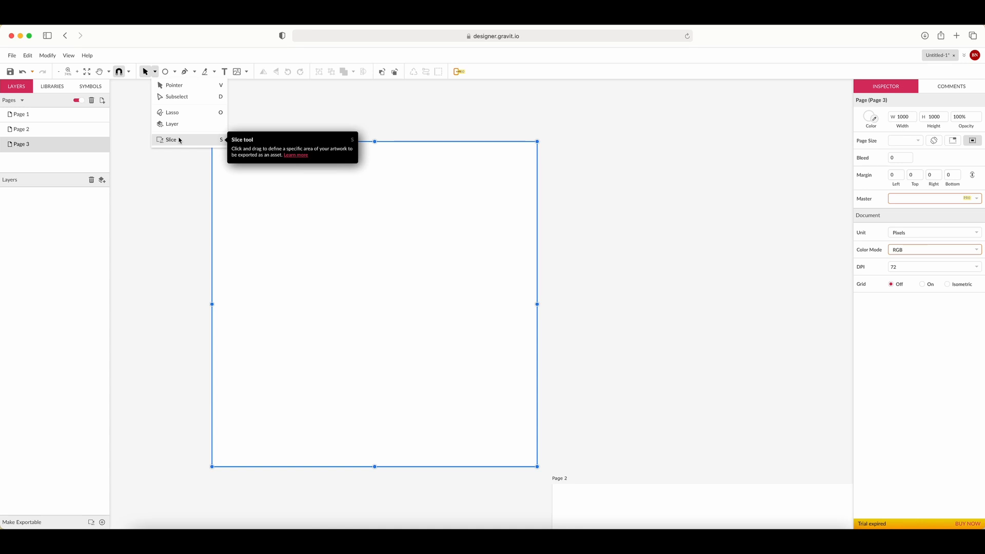
pyautogui.click(156, 74)
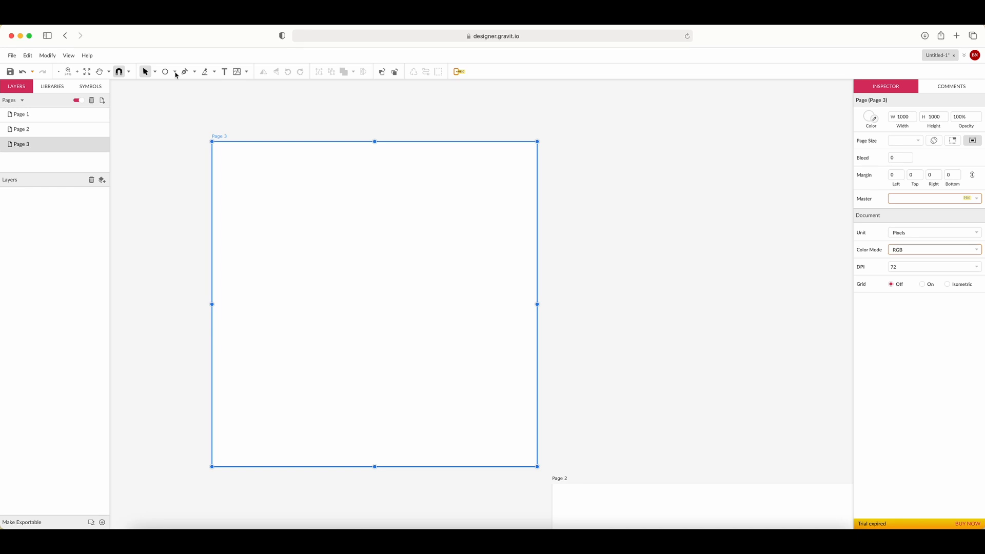
# Step: Draw a six-point polygon about 553 × 518 px over the upper-left part of Page 3
pyautogui.click(176, 74)
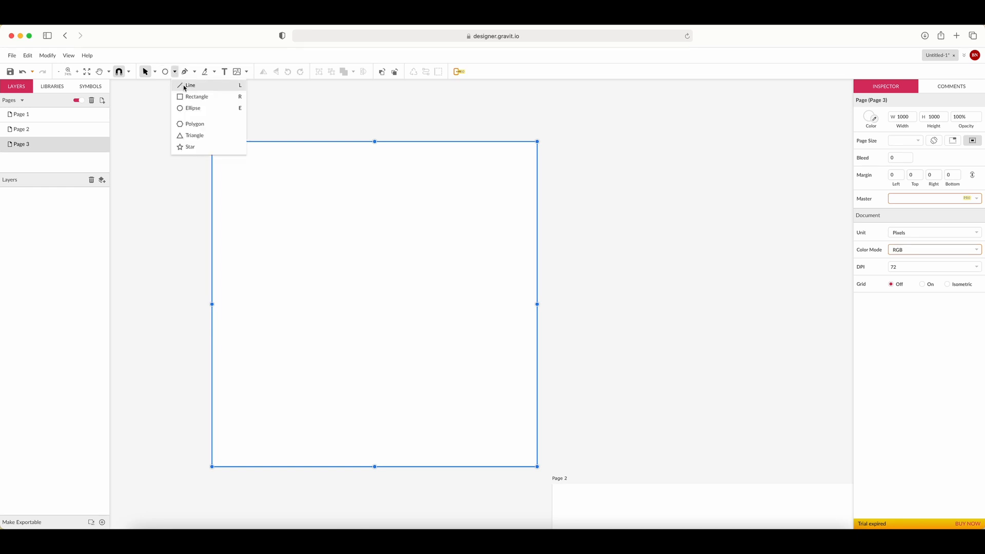
pyautogui.click(200, 125)
pyautogui.moveTo(301, 181); pyautogui.dragTo(377, 268)
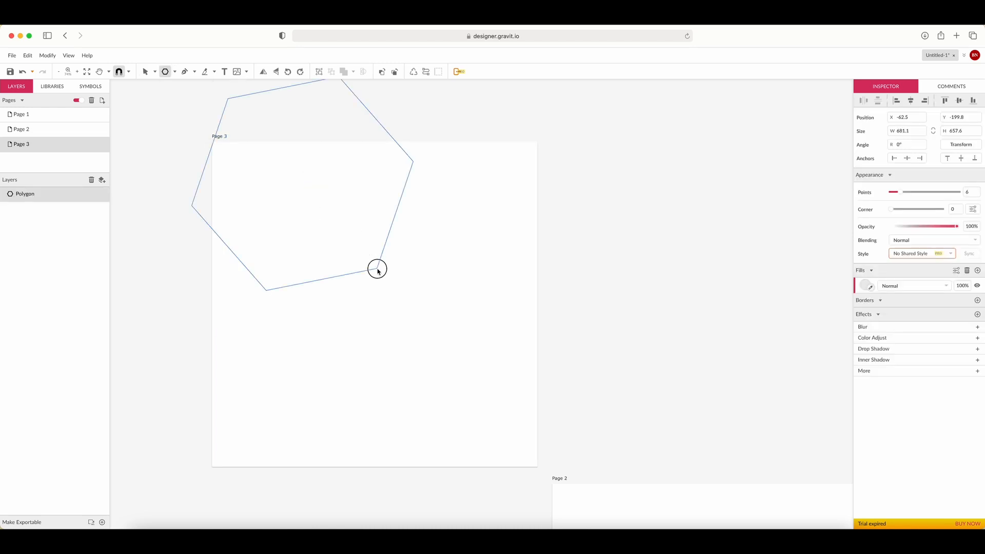
pyautogui.moveTo(378, 270); pyautogui.dragTo(359, 256)
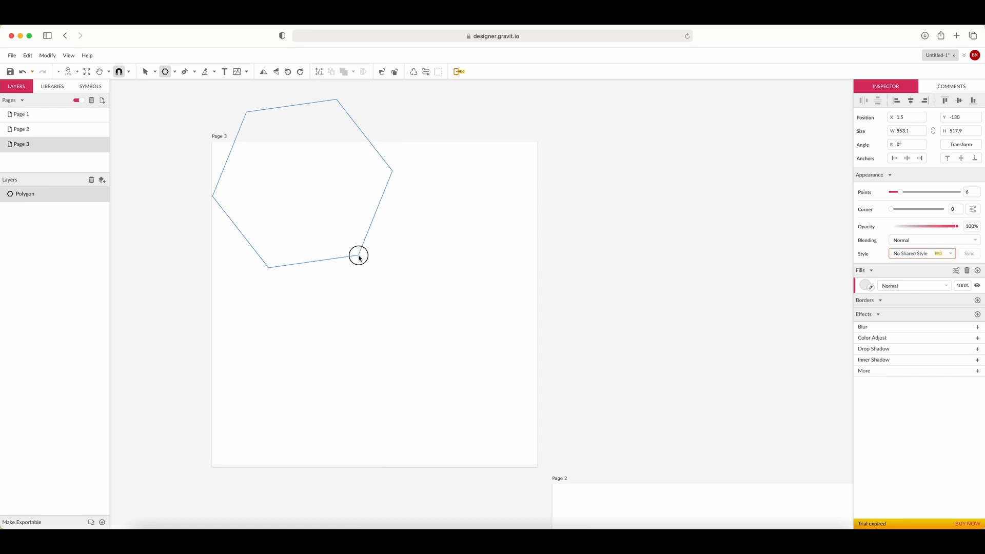
pyautogui.moveTo(359, 256); pyautogui.dragTo(359, 257)
# Step: Set the polygon's points to 8 and move it to about X 152, Y 140 on Page 3
pyautogui.moveTo(901, 195)
pyautogui.mouseDown()
pyautogui.moveTo(889, 192)
pyautogui.moveTo(905, 192)
pyautogui.mouseUp()
pyautogui.moveTo(331, 139); pyautogui.dragTo(380, 233)
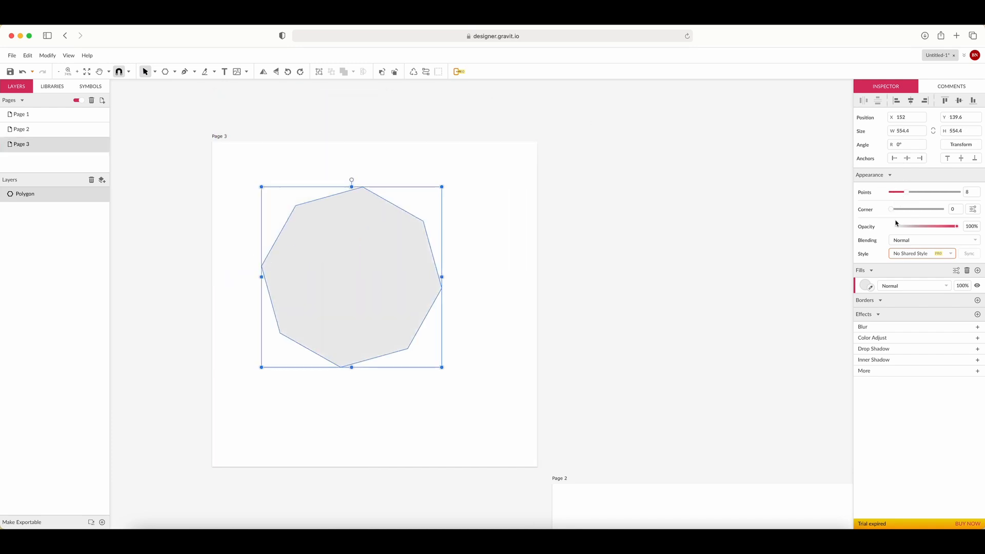
pyautogui.click(175, 72)
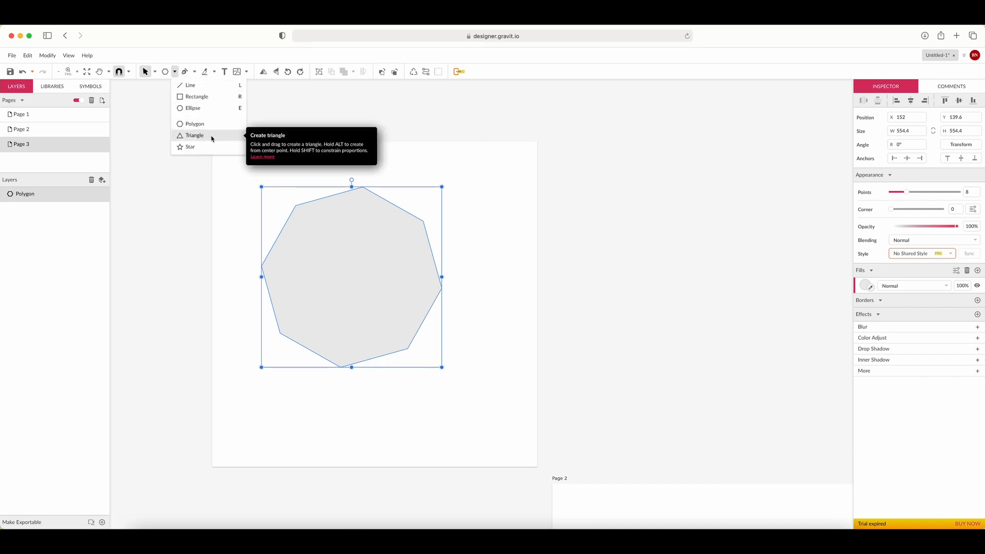
pyautogui.click(177, 72)
pyautogui.click(194, 72)
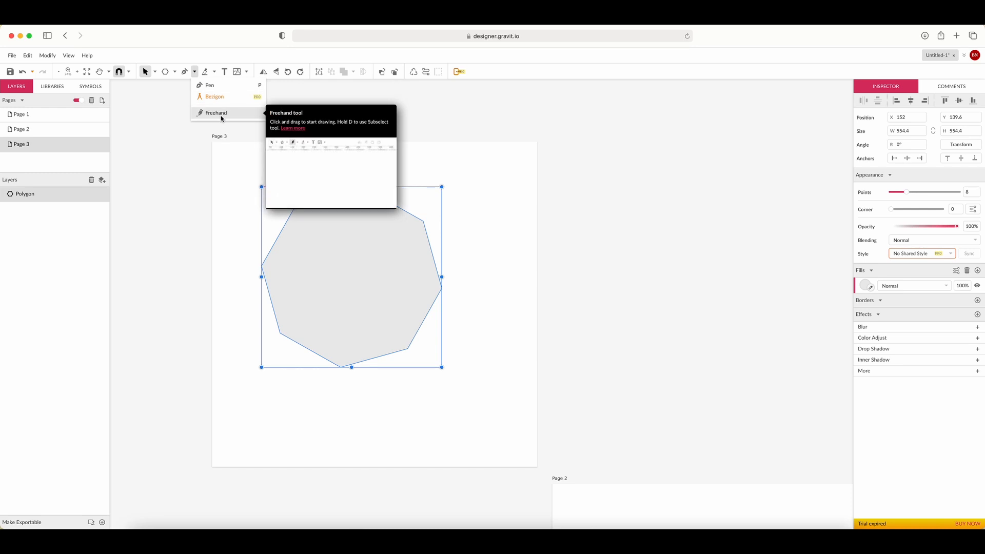
# Step: Use Freehand shaping to cut an irregular hole in the polygon's middle and add two bumps on its upper edge, then deselect it
pyautogui.click(215, 72)
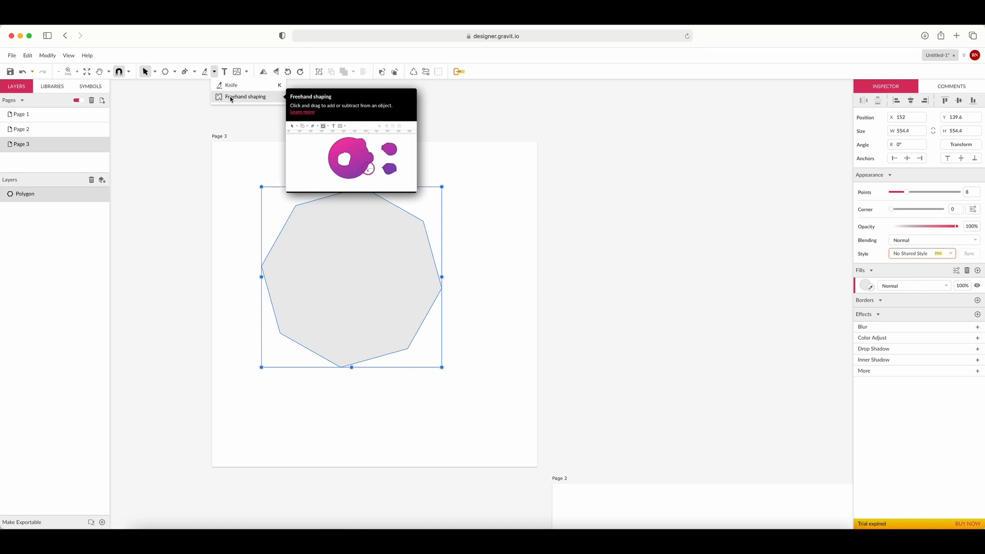
pyautogui.click(231, 99)
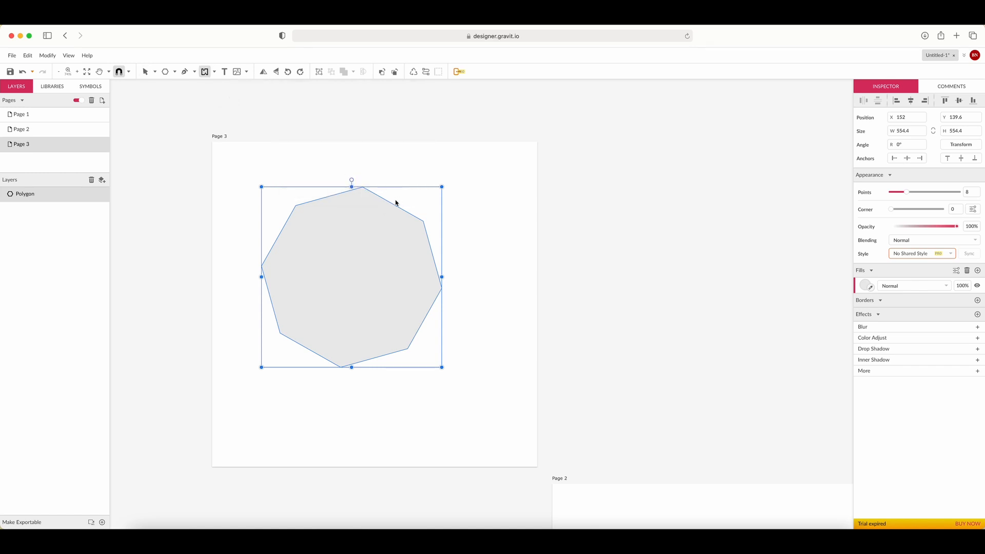
pyautogui.moveTo(383, 214)
pyautogui.mouseDown()
pyautogui.moveTo(394, 196)
pyautogui.moveTo(411, 215)
pyautogui.moveTo(344, 300)
pyautogui.moveTo(369, 240)
pyautogui.moveTo(317, 265)
pyautogui.moveTo(367, 235)
pyautogui.mouseUp()
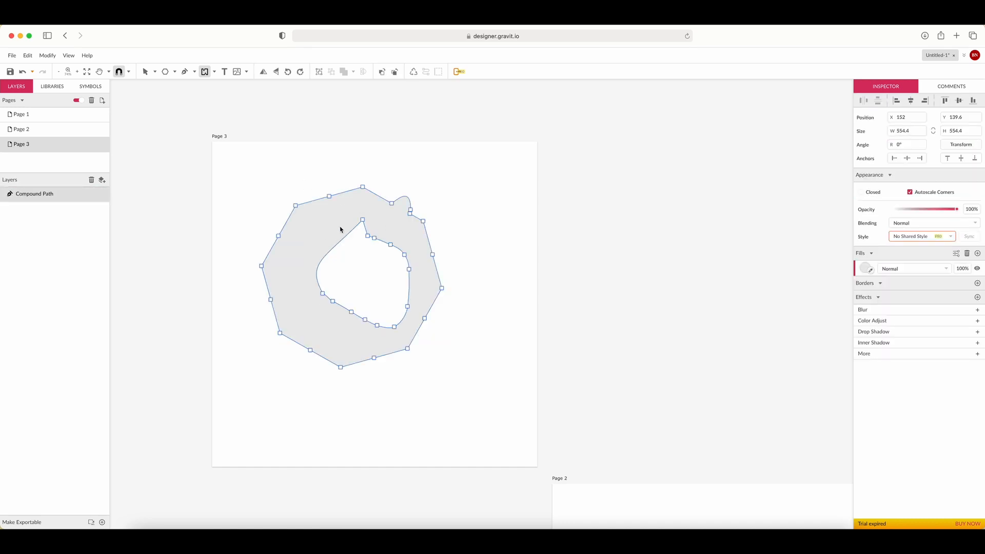
pyautogui.moveTo(305, 211)
pyautogui.mouseDown()
pyautogui.moveTo(308, 187)
pyautogui.moveTo(325, 184)
pyautogui.moveTo(345, 202)
pyautogui.mouseUp()
pyautogui.click(145, 72)
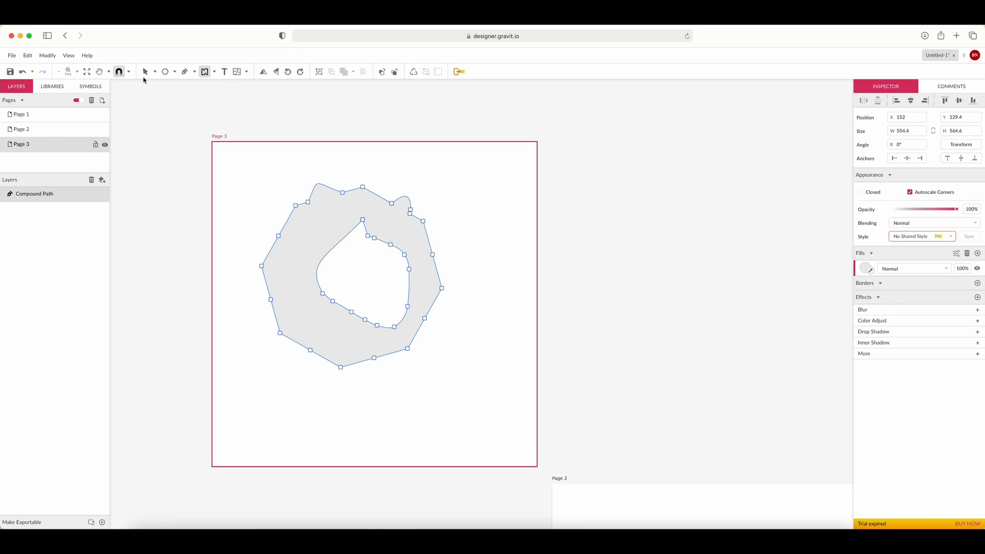
pyautogui.click(464, 218)
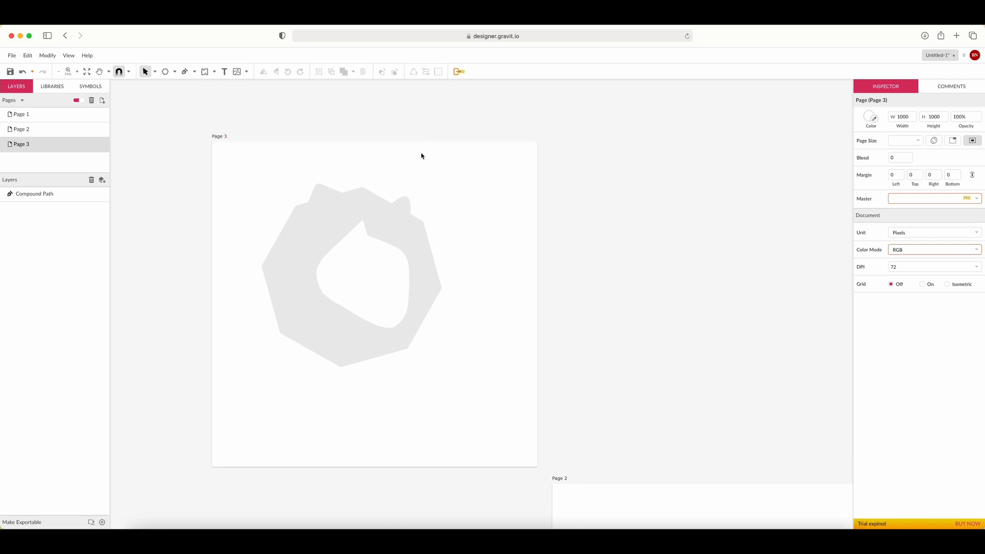
# Step: Export the active Page 3 as a PNG image, then check the exported picture and close its preview
pyautogui.scroll(-2, 467, 195)
pyautogui.hscroll(2, 467, 195)
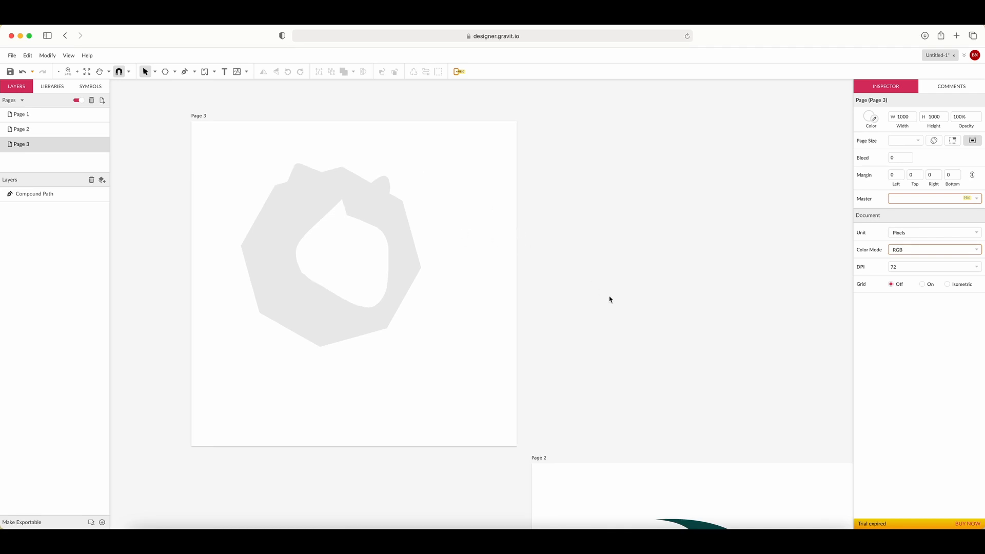
pyautogui.press('h')
pyautogui.moveTo(611, 300); pyautogui.dragTo(404, 139)
pyautogui.moveTo(555, 287); pyautogui.dragTo(571, 252)
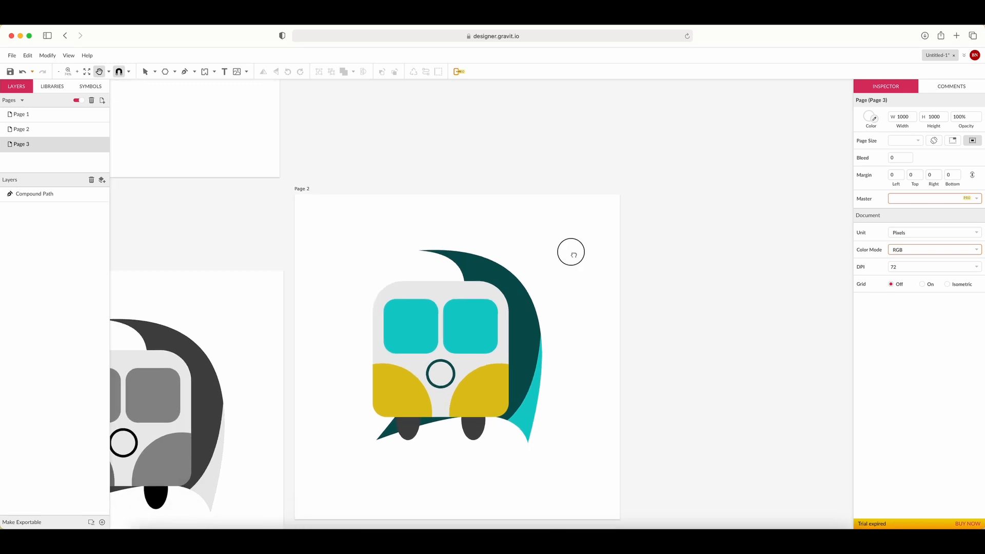
pyautogui.press('v')
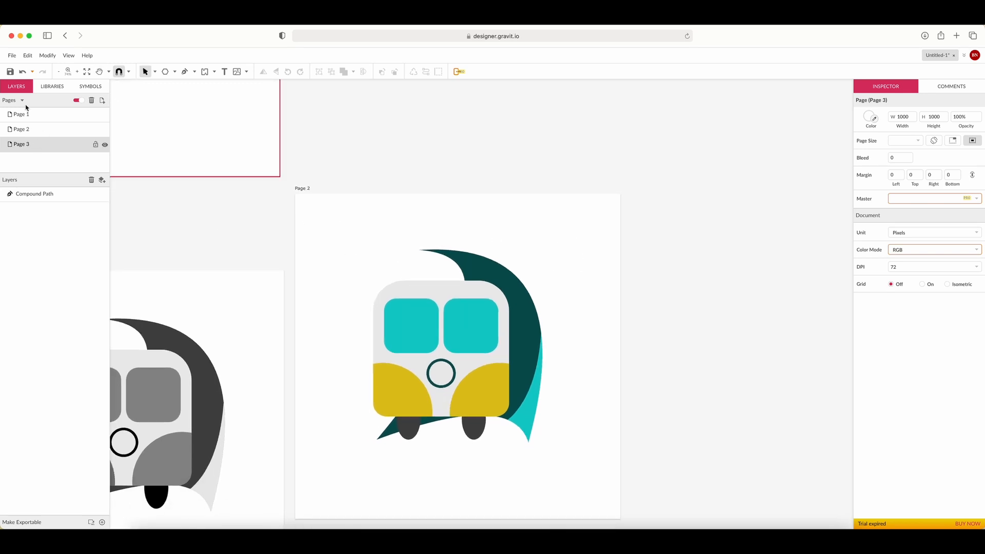
pyautogui.click(12, 56)
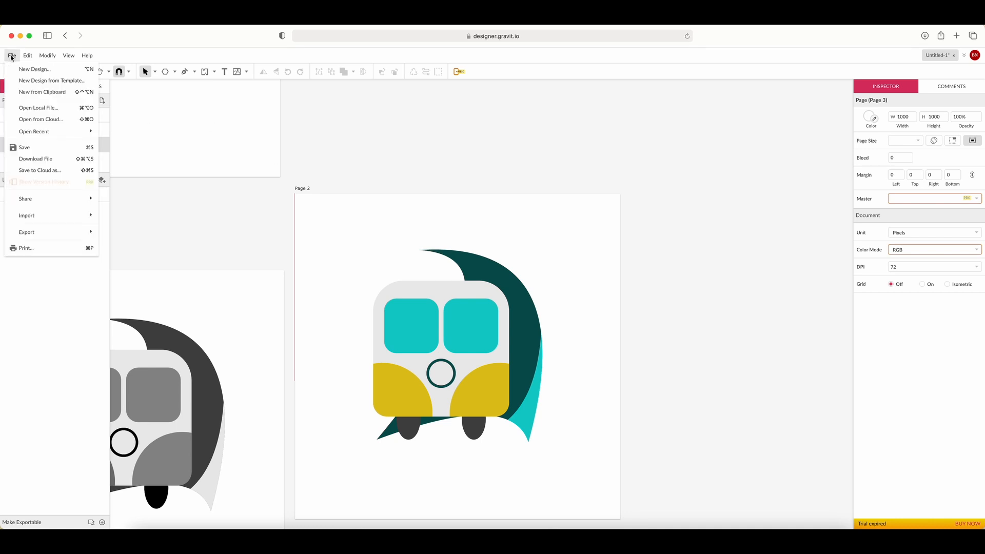
pyautogui.moveTo(59, 234)
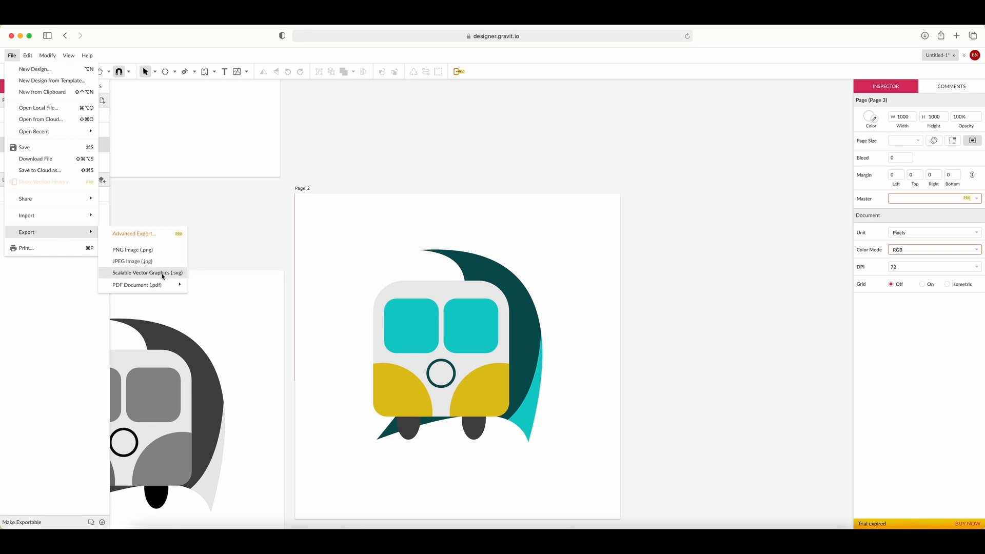
pyautogui.moveTo(168, 291)
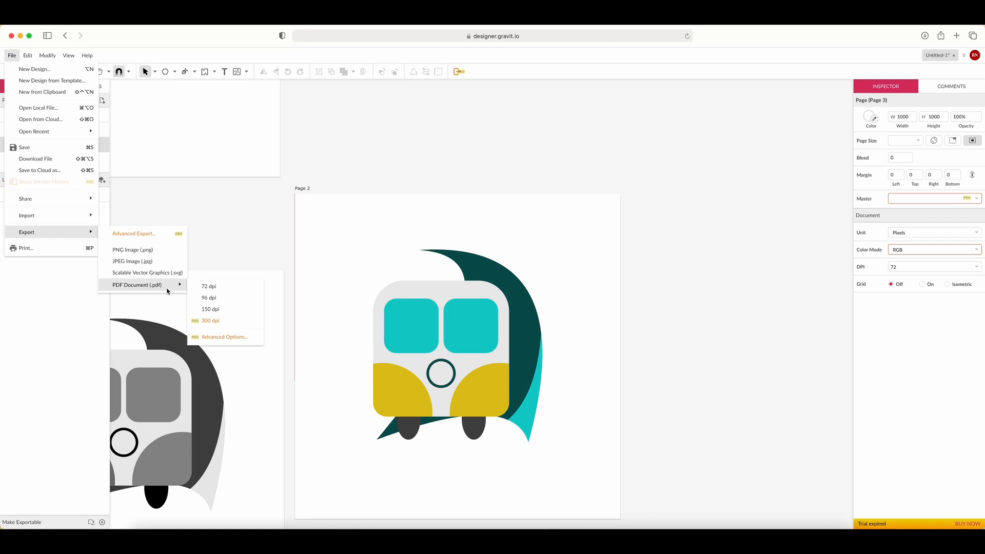
pyautogui.click(161, 250)
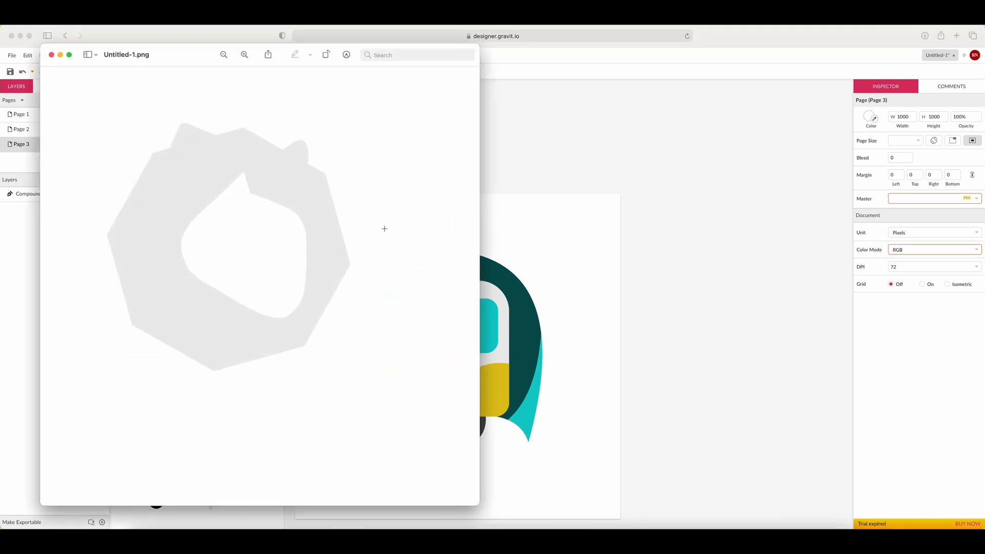
pyautogui.click(51, 54)
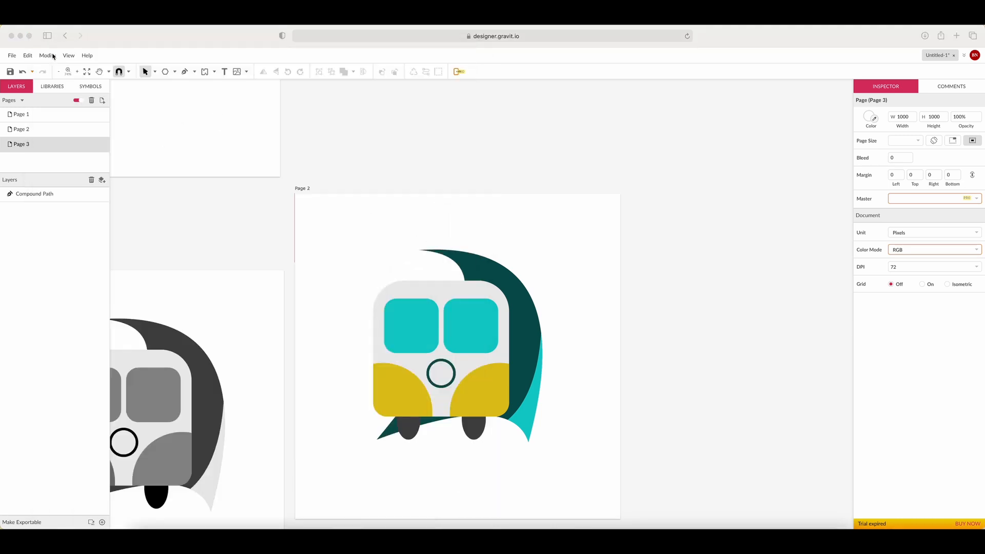
# Step: Make Page 2 the active page, export it as a PNG image, and open the downloaded file to check it before closing the preview
pyautogui.click(25, 131)
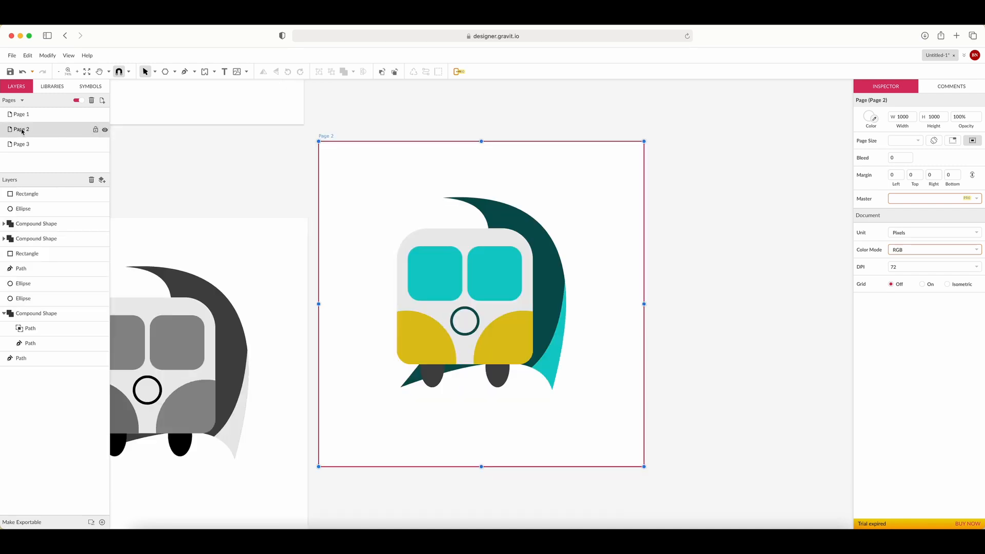
pyautogui.click(11, 54)
pyautogui.moveTo(58, 218)
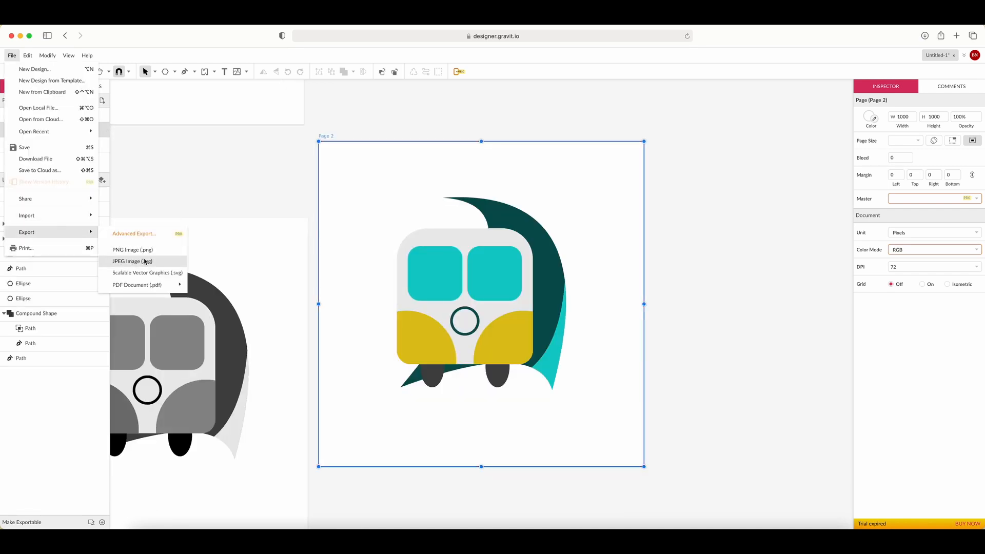
pyautogui.click(145, 261)
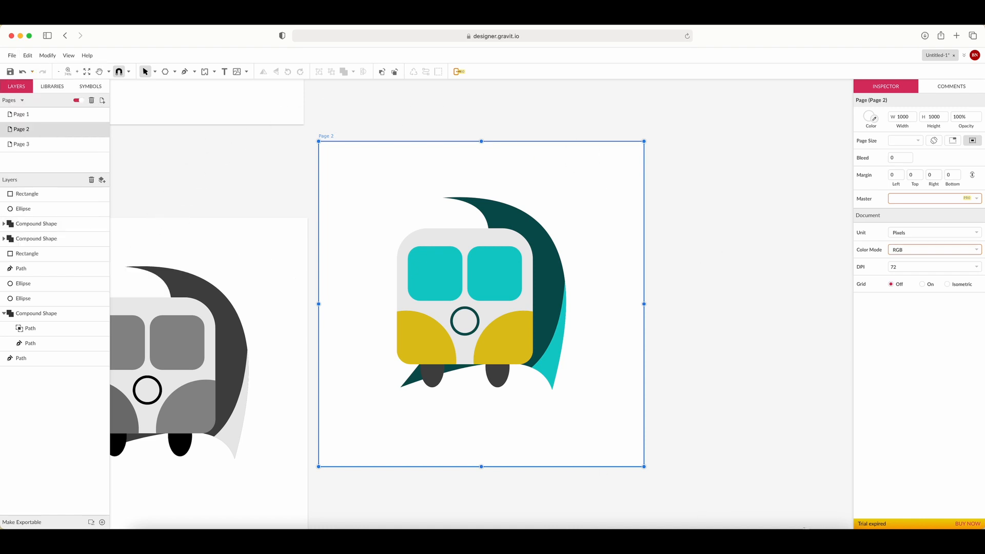
pyautogui.click(810, 540)
pyautogui.click(808, 514)
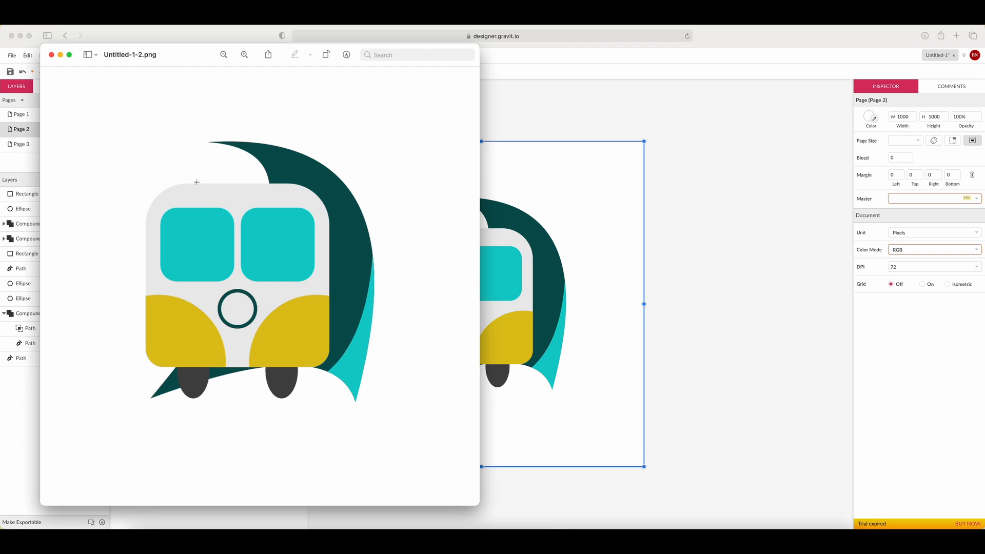
pyautogui.click(52, 55)
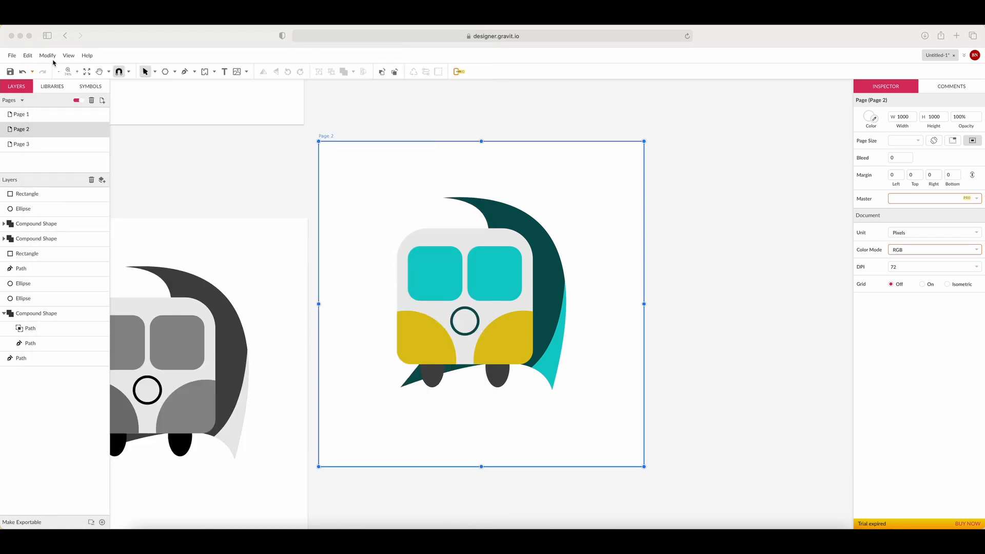